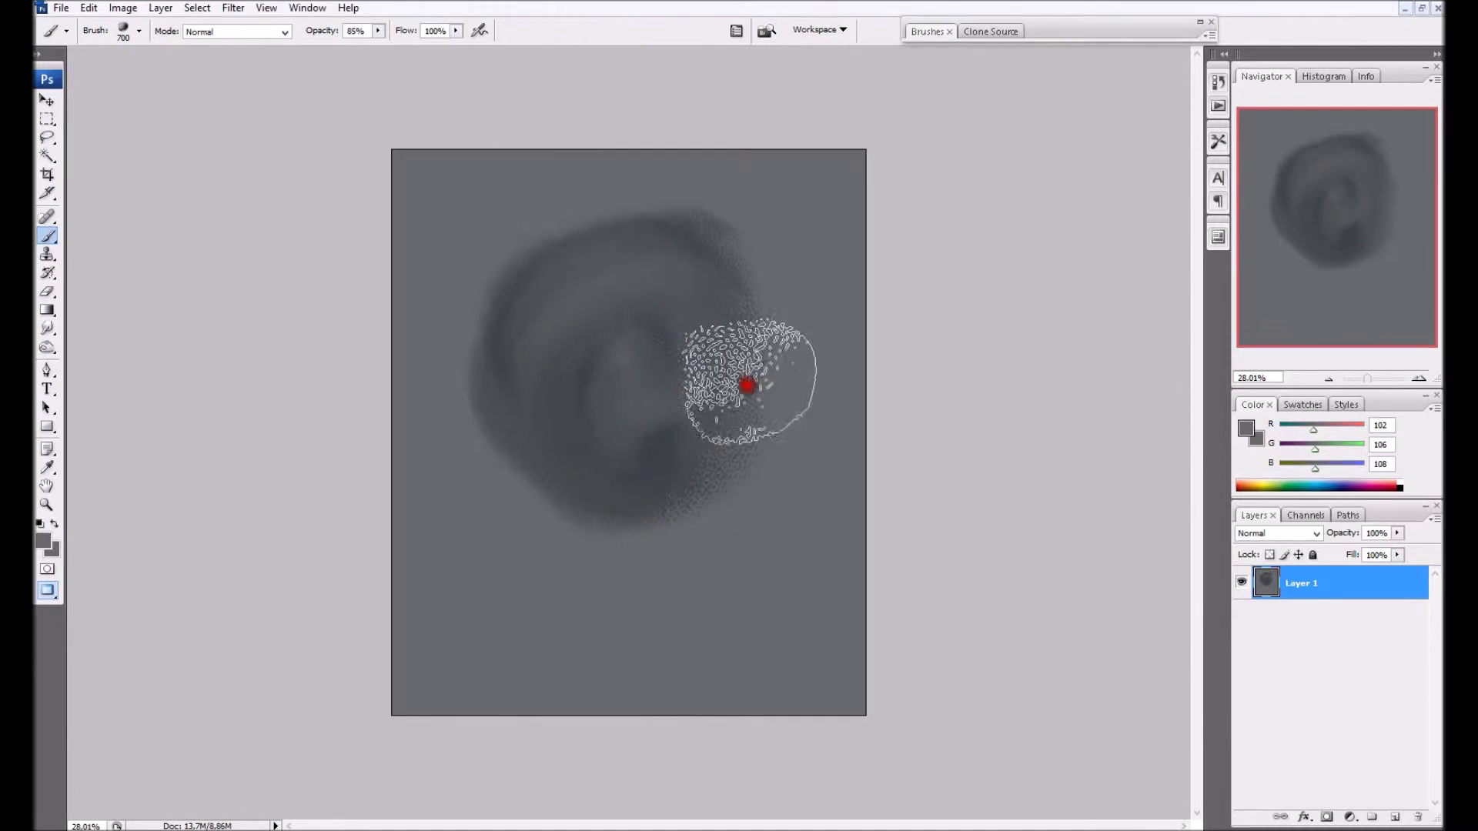
# Darken the centre of the rough head shape and block in a dark grey neck mass beneath it
pyautogui.moveTo(508, 359); pyautogui.dragTo(600, 304)
pyautogui.moveTo(593, 435); pyautogui.dragTo(604, 465)
pyautogui.moveTo(571, 368); pyautogui.dragTo(656, 550)
pyautogui.keyDown('alt'); pyautogui.click(686, 388); pyautogui.keyUp('alt')
pyautogui.moveTo(664, 408)
pyautogui.mouseDown()
pyautogui.moveTo(604, 547)
pyautogui.moveTo(714, 388)
pyautogui.moveTo(683, 541)
pyautogui.mouseUp()
# Block in the back of the neck and both shoulders in sampled greys with a soft brush around size 600
pyautogui.keyDown('alt'); pyautogui.click(718, 346); pyautogui.keyUp('alt')
pyautogui.press('[')
pyautogui.press('[')
pyautogui.press('[')
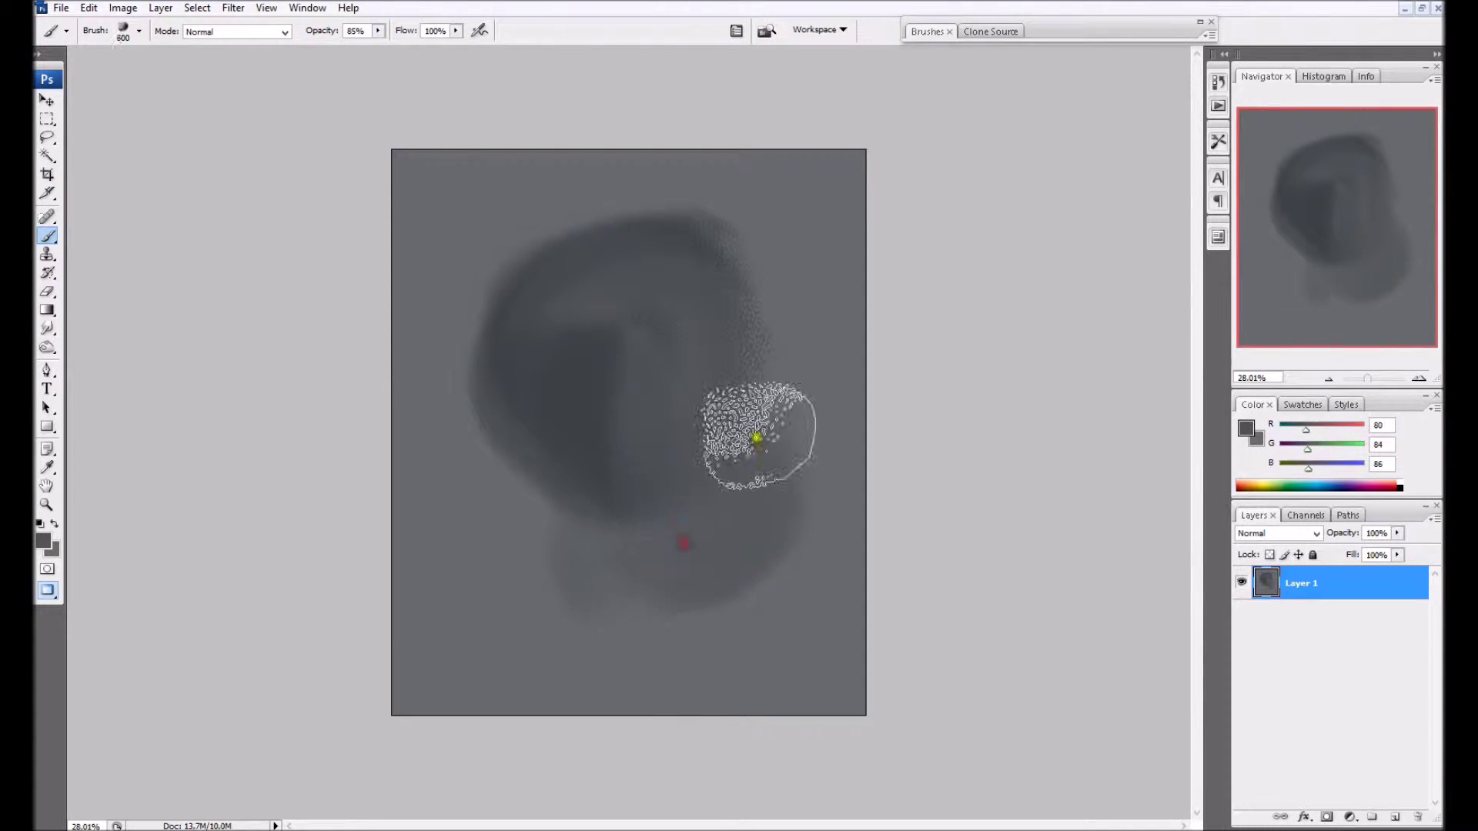
pyautogui.moveTo(728, 362); pyautogui.dragTo(818, 552)
pyautogui.keyDown('alt'); pyautogui.click(528, 442); pyautogui.keyUp('alt')
pyautogui.moveTo(511, 486); pyautogui.dragTo(560, 598)
pyautogui.keyDown('alt'); pyautogui.click(778, 413); pyautogui.keyUp('alt')
pyautogui.moveTo(778, 412); pyautogui.dragTo(843, 508)
# Fill in the dark chest and lower torso across the base of the bust using a larger brush
pyautogui.keyDown('alt'); pyautogui.click(584, 492); pyautogui.keyUp('alt')
pyautogui.press(']')
pyautogui.press(']')
pyautogui.moveTo(596, 531)
pyautogui.mouseDown()
pyautogui.moveTo(719, 577)
pyautogui.moveTo(724, 628)
pyautogui.mouseUp()
pyautogui.moveTo(637, 601)
pyautogui.mouseDown()
pyautogui.moveTo(508, 600)
pyautogui.moveTo(834, 657)
pyautogui.mouseUp()
# Paint lighter curved folds across the forehead and brow area with a much smaller brush
pyautogui.press('[')
pyautogui.press('[')
pyautogui.press('[')
pyautogui.press('[')
pyautogui.press('[')
pyautogui.press('[')
pyautogui.press('[')
pyautogui.press('[')
pyautogui.press('[')
pyautogui.press('[')
pyautogui.keyDown('alt'); pyautogui.click(466, 228); pyautogui.keyUp('alt')
pyautogui.moveTo(605, 291); pyautogui.dragTo(694, 332)
pyautogui.press(']')
pyautogui.press(']')
pyautogui.moveTo(535, 287)
pyautogui.mouseDown()
pyautogui.moveTo(603, 276)
pyautogui.moveTo(624, 305)
pyautogui.moveTo(625, 288)
pyautogui.moveTo(533, 285)
pyautogui.moveTo(549, 262)
pyautogui.moveTo(616, 242)
pyautogui.moveTo(573, 250)
pyautogui.moveTo(622, 263)
pyautogui.mouseUp()
# Paint the dark cavity of the open mouth in the middle of the face
pyautogui.keyDown('alt'); pyautogui.click(597, 311); pyautogui.keyUp('alt')
pyautogui.press(']')
pyautogui.keyDown('alt'); pyautogui.click(614, 396); pyautogui.keyUp('alt')
pyautogui.moveTo(604, 369); pyautogui.dragTo(565, 377)
pyautogui.press('[')
pyautogui.press('[')
pyautogui.moveTo(548, 365)
pyautogui.mouseDown()
pyautogui.moveTo(609, 406)
pyautogui.moveTo(605, 443)
pyautogui.moveTo(540, 447)
pyautogui.mouseUp()
# Refine the brow folds and the upper edge of the mouth with small strokes of sampled greys
pyautogui.press('[')
pyautogui.press('[')
pyautogui.press('[')
pyautogui.keyDown('alt'); pyautogui.click(641, 372); pyautogui.keyUp('alt')
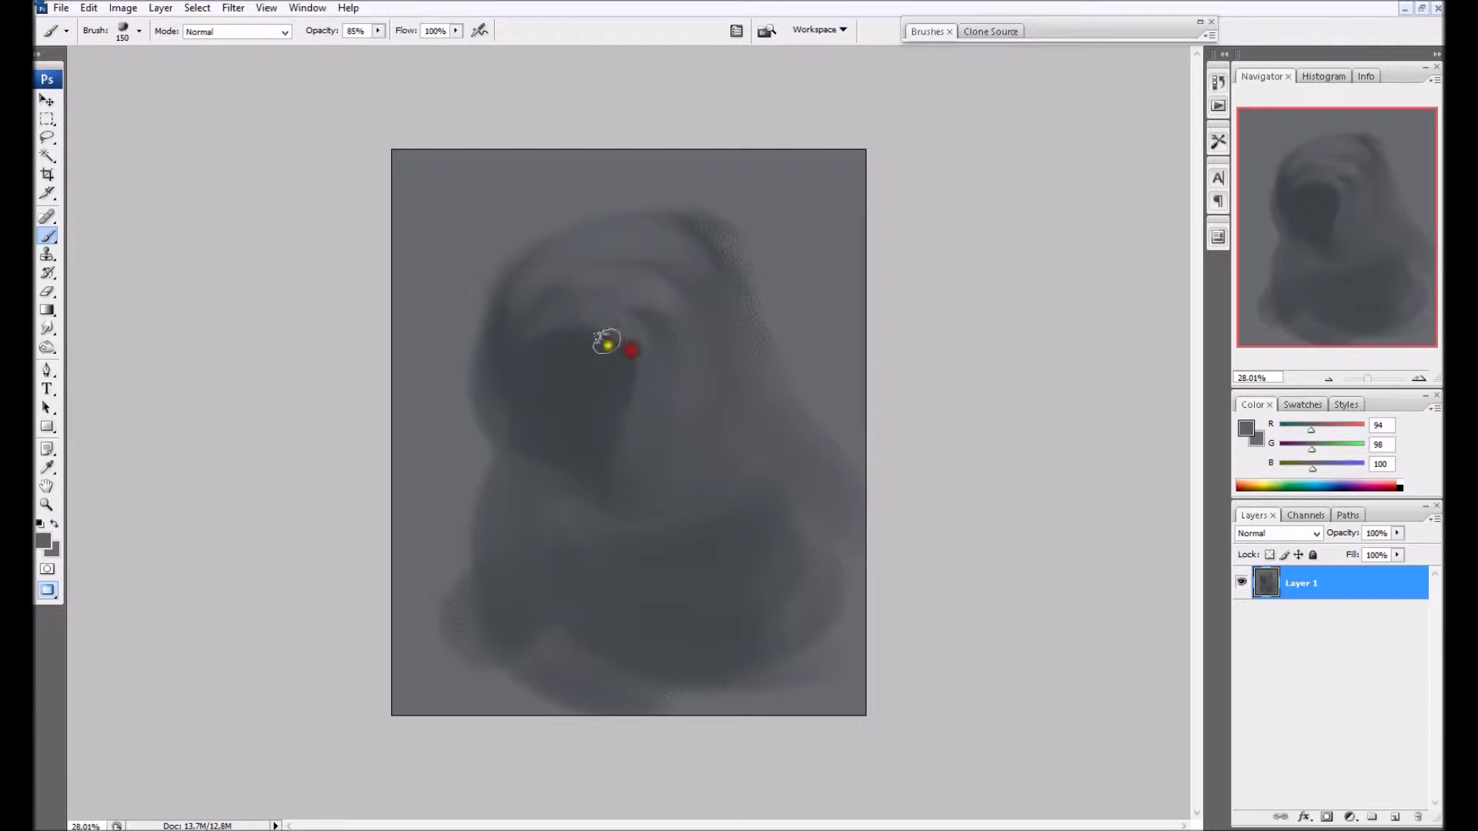
pyautogui.keyDown('alt'); pyautogui.click(640, 320); pyautogui.keyUp('alt')
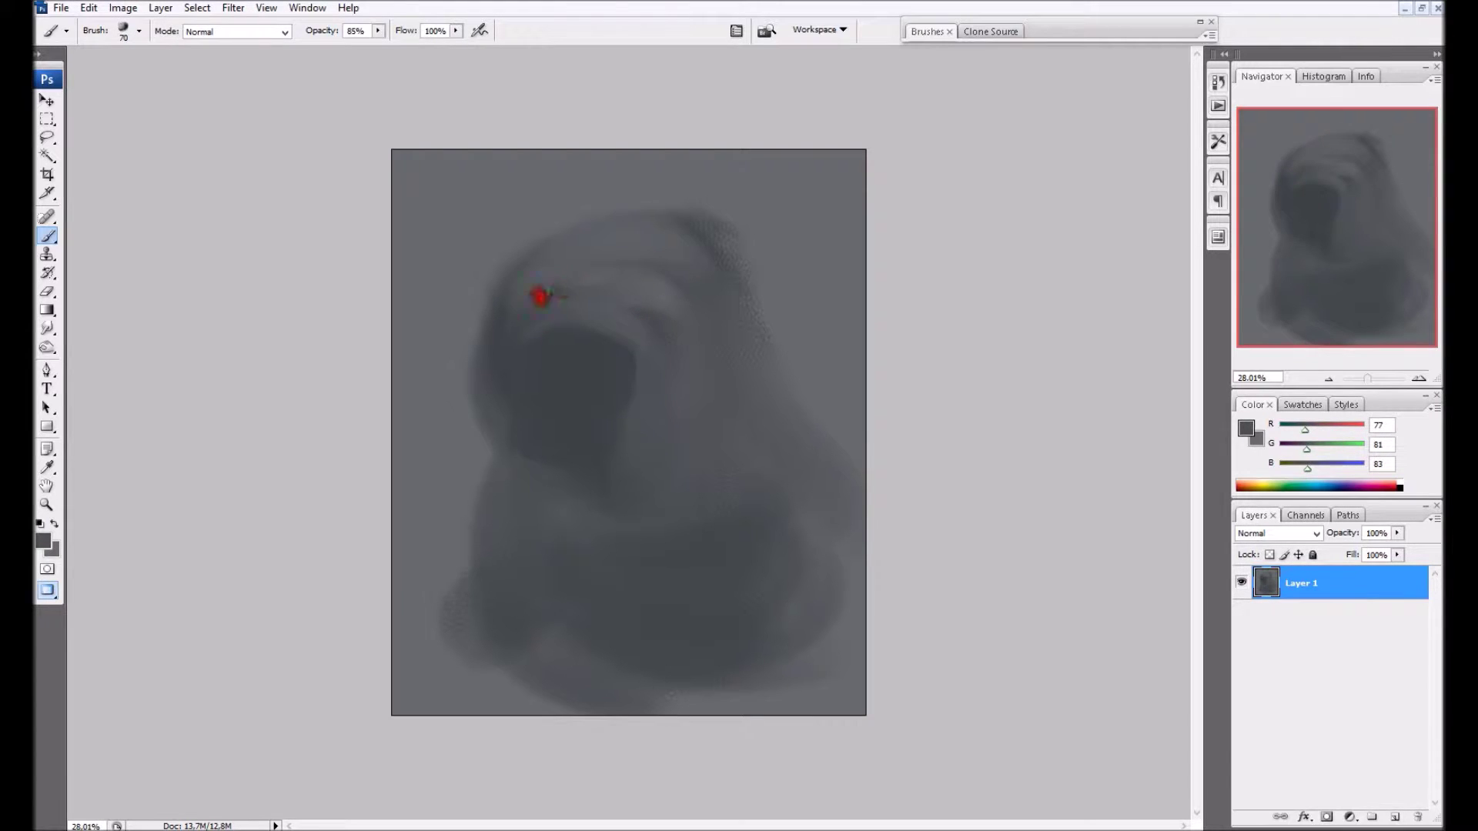
pyautogui.press('[')
pyautogui.press('[')
pyautogui.press('[')
pyautogui.press('[')
pyautogui.keyDown('alt'); pyautogui.click(562, 271); pyautogui.keyUp('alt')
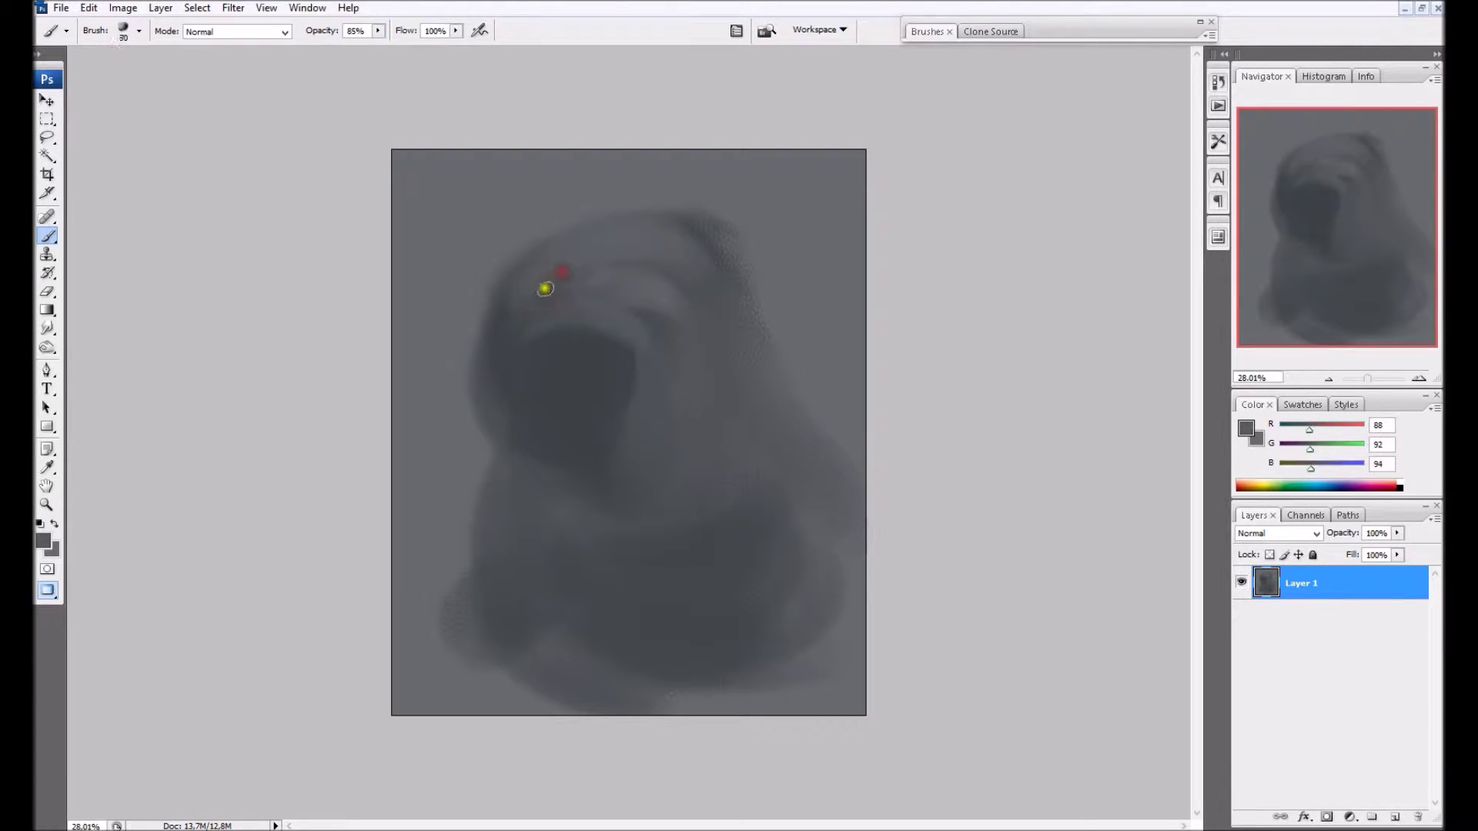
pyautogui.press(']')
pyautogui.keyDown('alt'); pyautogui.click(607, 333); pyautogui.keyUp('alt')
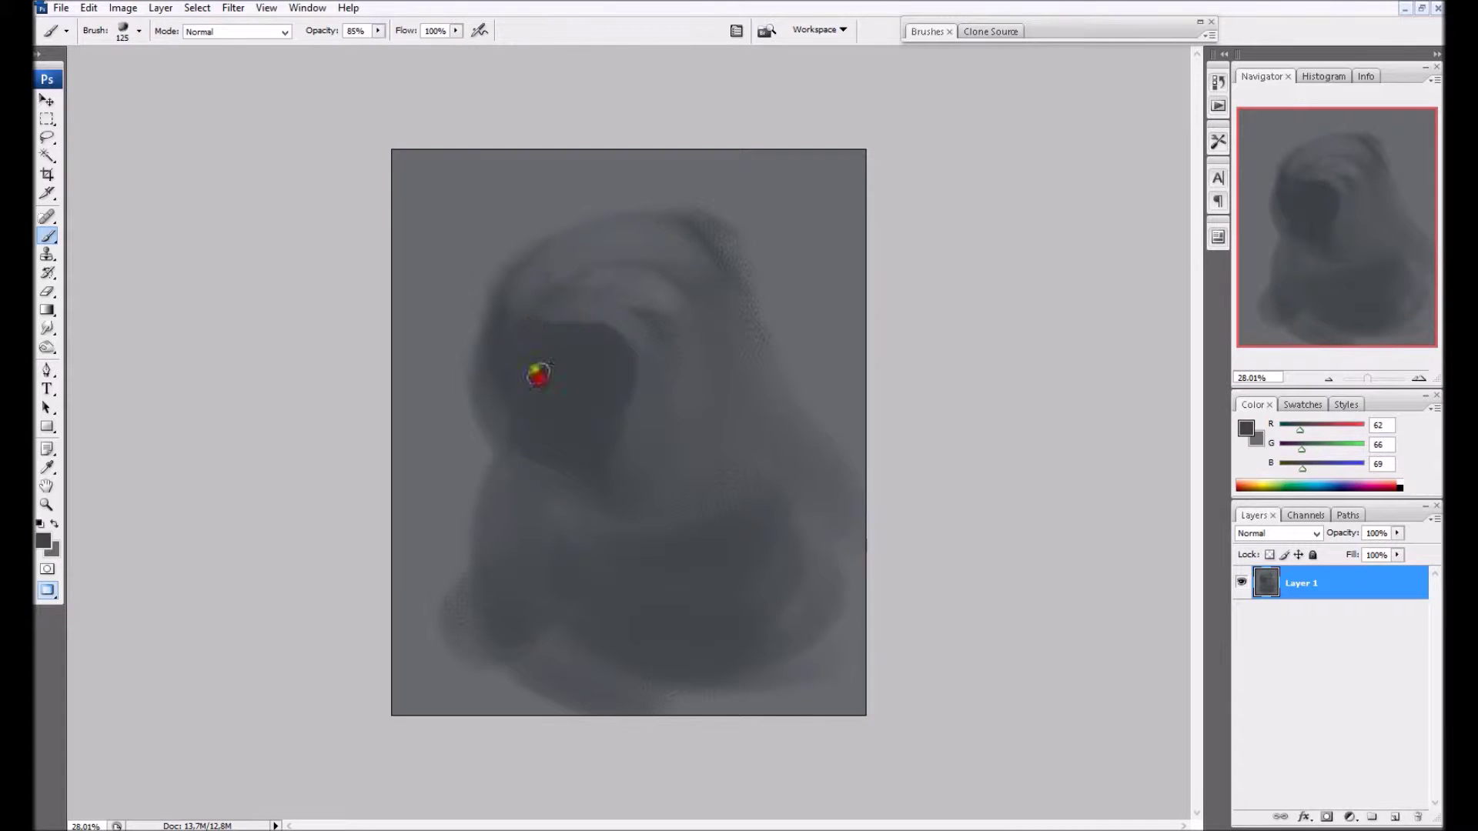
# Blend the cheek, jaw and neck beside and below the mouth with sampled mid greys and a gradually larger brush
pyautogui.press(']')
pyautogui.keyDown('alt'); pyautogui.click(651, 379); pyautogui.keyUp('alt')
pyautogui.press(']')
pyautogui.moveTo(772, 538); pyautogui.dragTo(635, 549)
pyautogui.moveTo(683, 492); pyautogui.dragTo(704, 470)
pyautogui.keyDown('alt'); pyautogui.click(667, 404); pyautogui.keyUp('alt')
pyautogui.moveTo(656, 354); pyautogui.dragTo(660, 368)
pyautogui.press(']')
pyautogui.press(']')
pyautogui.moveTo(631, 527); pyautogui.dragTo(643, 518)
pyautogui.keyDown('alt'); pyautogui.click(604, 518); pyautogui.keyUp('alt')
pyautogui.press('[')
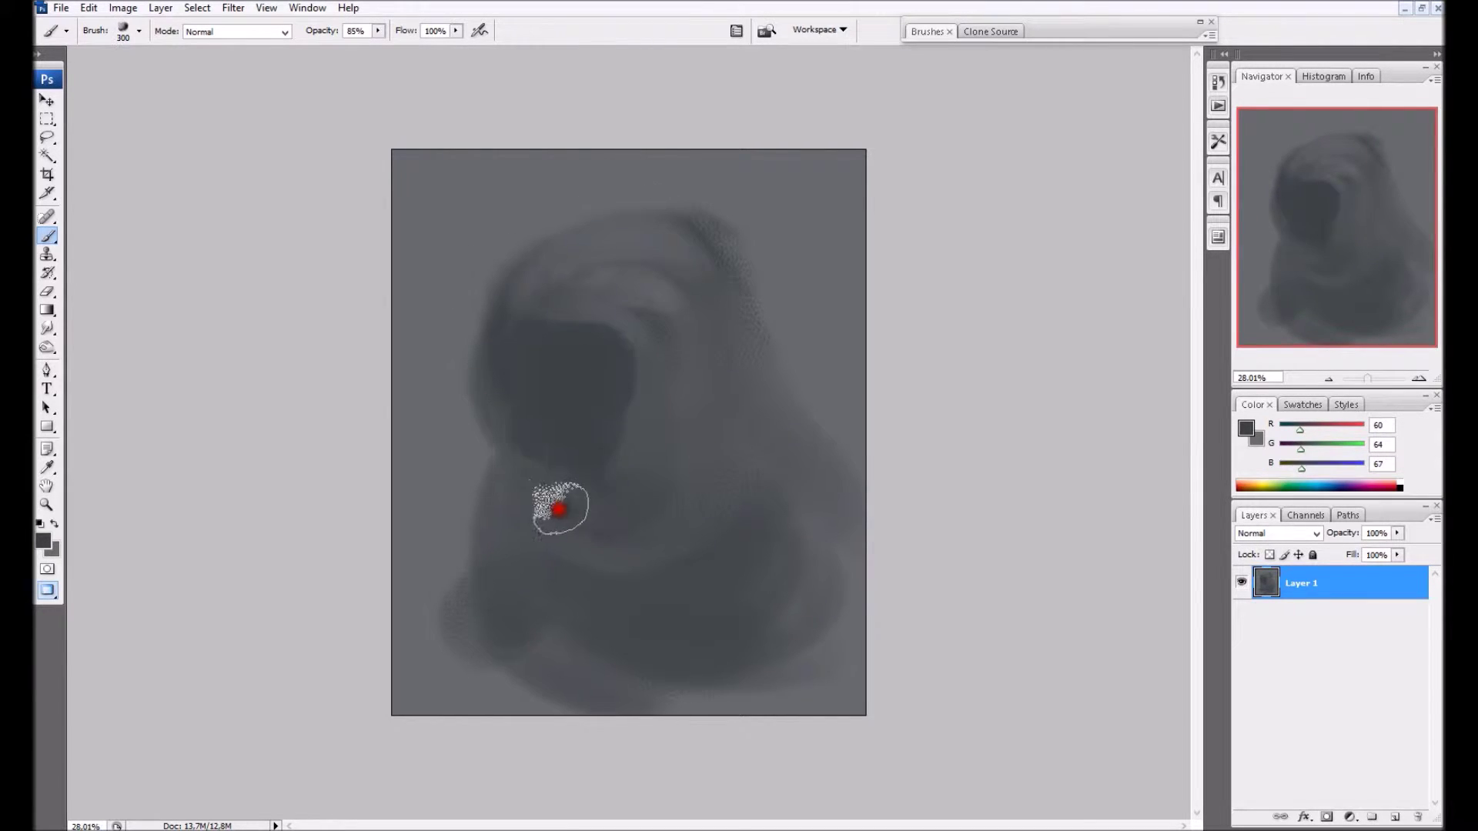
# Burn the mouth interior and the creases beneath the brow, using the Midtones range at 40% exposure
pyautogui.press('o')
pyautogui.click(637, 383)
pyautogui.press('[')
pyautogui.press('[')
pyautogui.press('[')
pyautogui.press('[')
pyautogui.press('[')
pyautogui.press('[')
pyautogui.press('[')
pyautogui.press('[')
pyautogui.press('[')
pyautogui.press('[')
pyautogui.moveTo(638, 391)
pyautogui.mouseDown()
pyautogui.moveTo(578, 396)
pyautogui.moveTo(583, 466)
pyautogui.mouseUp()
pyautogui.press('[')
pyautogui.press('[')
pyautogui.moveTo(602, 272)
pyautogui.mouseDown()
pyautogui.moveTo(657, 264)
pyautogui.moveTo(564, 287)
pyautogui.mouseUp()
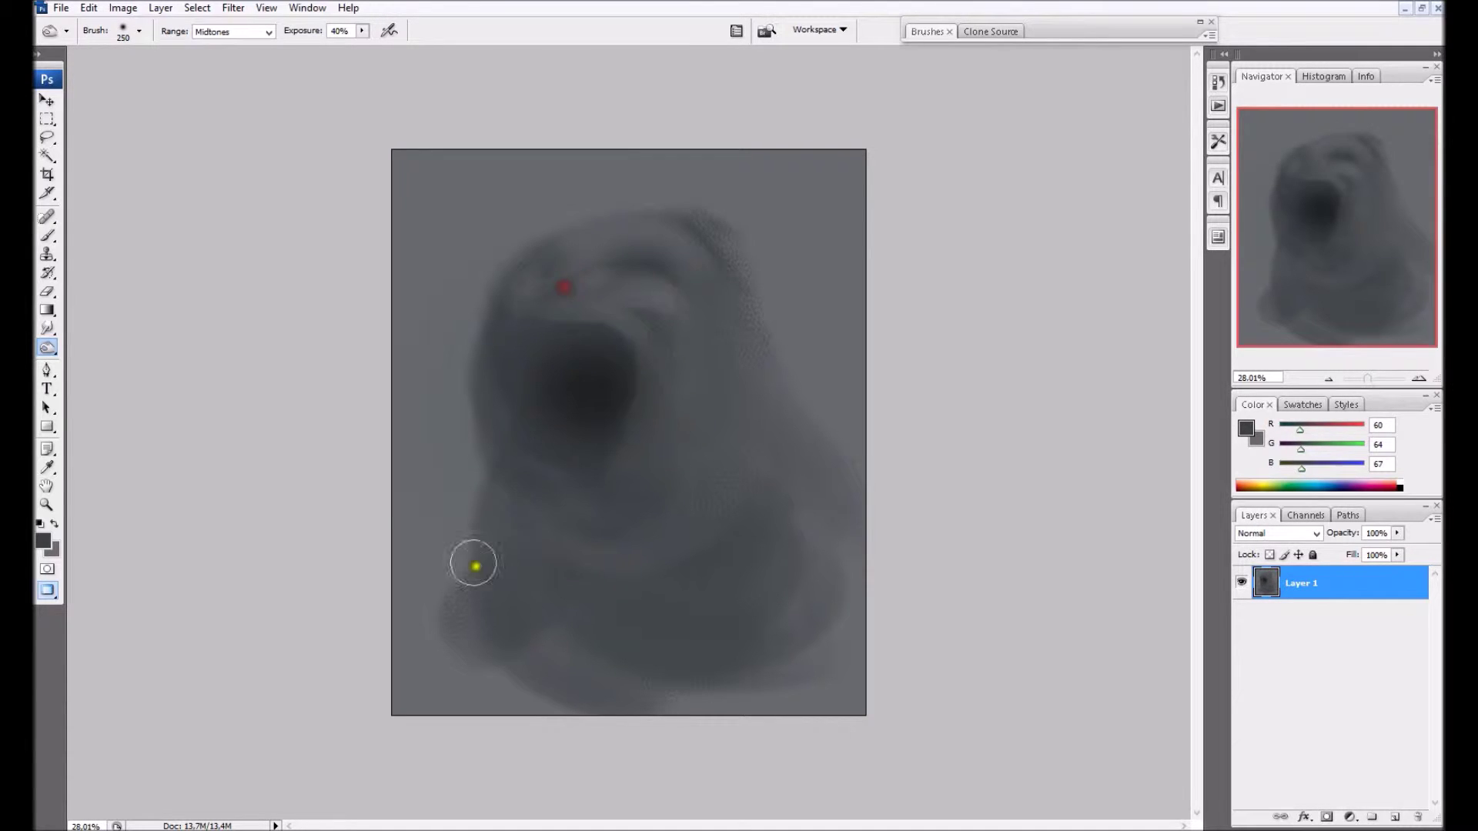
# Choose a light blue-grey (R 141, G 150, B 155) and paint highlights on the brow ridge and both eyes
pyautogui.click(47, 468)
pyautogui.click(432, 277)
pyautogui.click(45, 542)
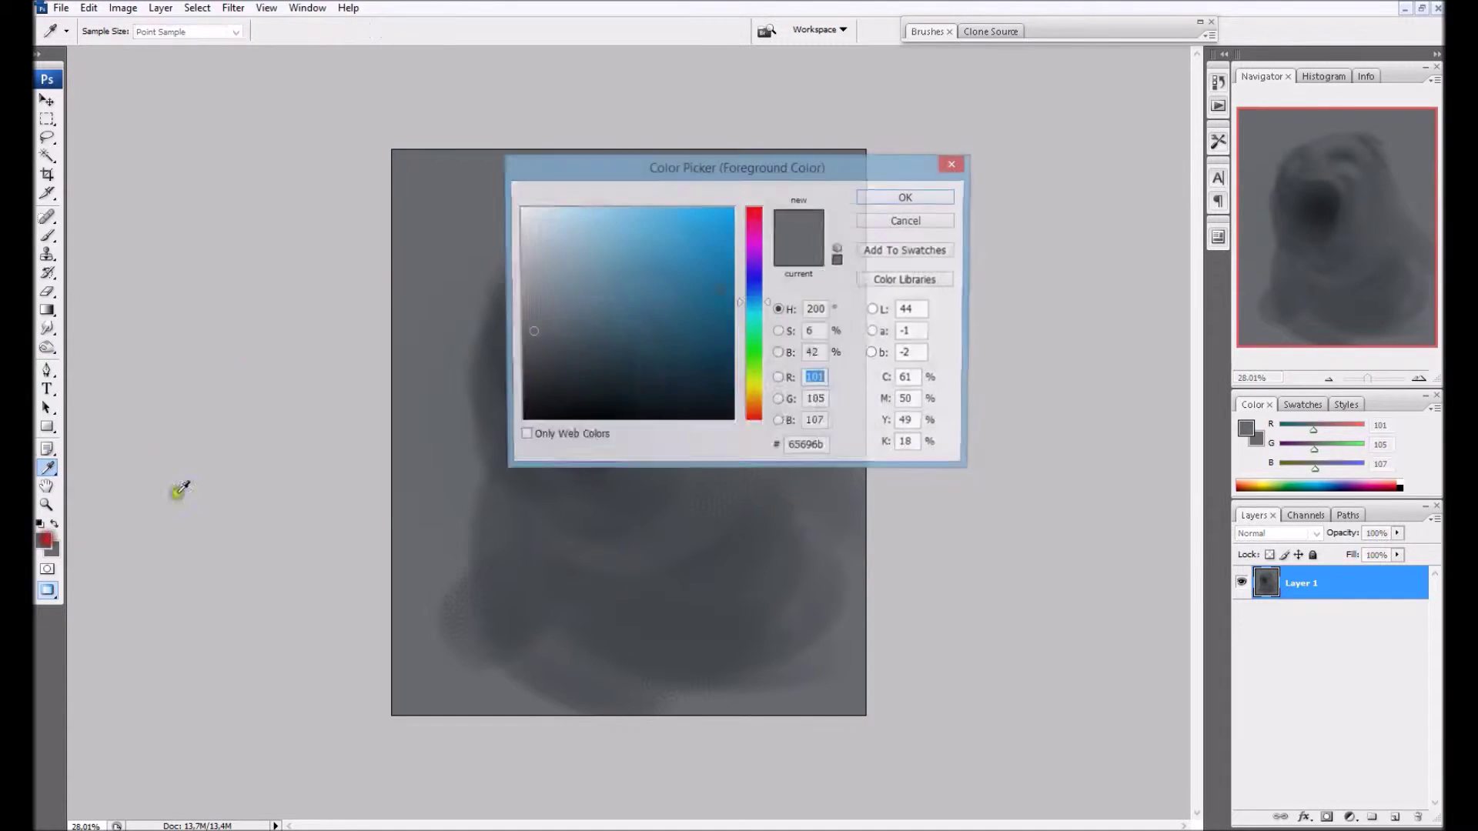
pyautogui.click(539, 292)
pyautogui.click(879, 200)
pyautogui.press('b')
pyautogui.moveTo(585, 239)
pyautogui.mouseDown()
pyautogui.moveTo(759, 278)
pyautogui.moveTo(641, 239)
pyautogui.moveTo(596, 253)
pyautogui.moveTo(676, 243)
pyautogui.moveTo(532, 247)
pyautogui.moveTo(560, 236)
pyautogui.moveTo(663, 284)
pyautogui.mouseUp()
pyautogui.moveTo(625, 282); pyautogui.dragTo(668, 284)
pyautogui.moveTo(518, 281); pyautogui.dragTo(530, 282)
# Paint the small nose and nostril shading between the eyes with a finer brush and sampled greys
pyautogui.press('[')
pyautogui.press('[')
pyautogui.press('[')
pyautogui.press('[')
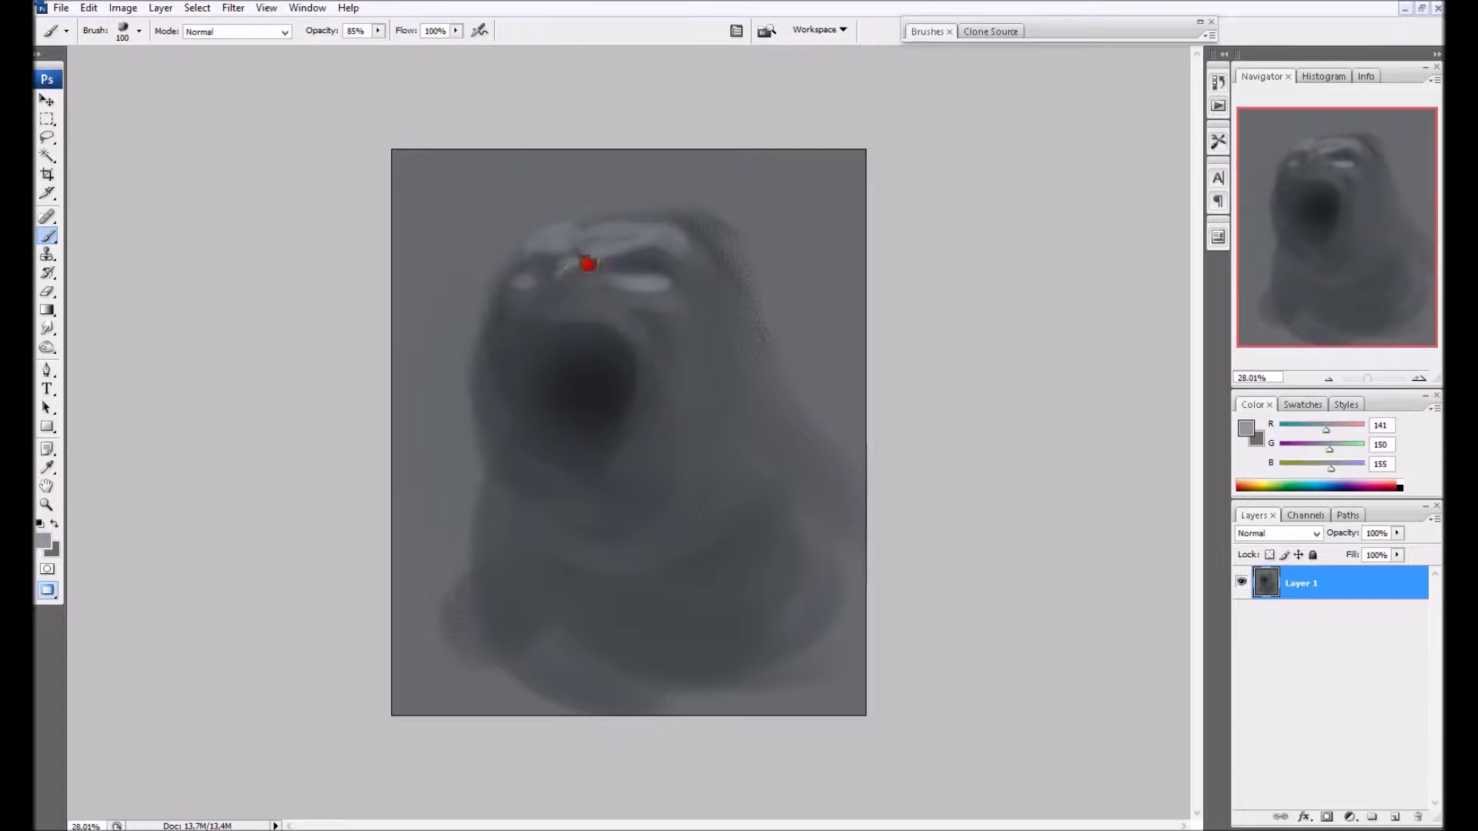
pyautogui.press('[')
pyautogui.keyDown('alt'); pyautogui.click(597, 331); pyautogui.keyUp('alt')
pyautogui.keyDown('alt'); pyautogui.click(622, 270); pyautogui.keyUp('alt')
pyautogui.press(']')
pyautogui.press(']')
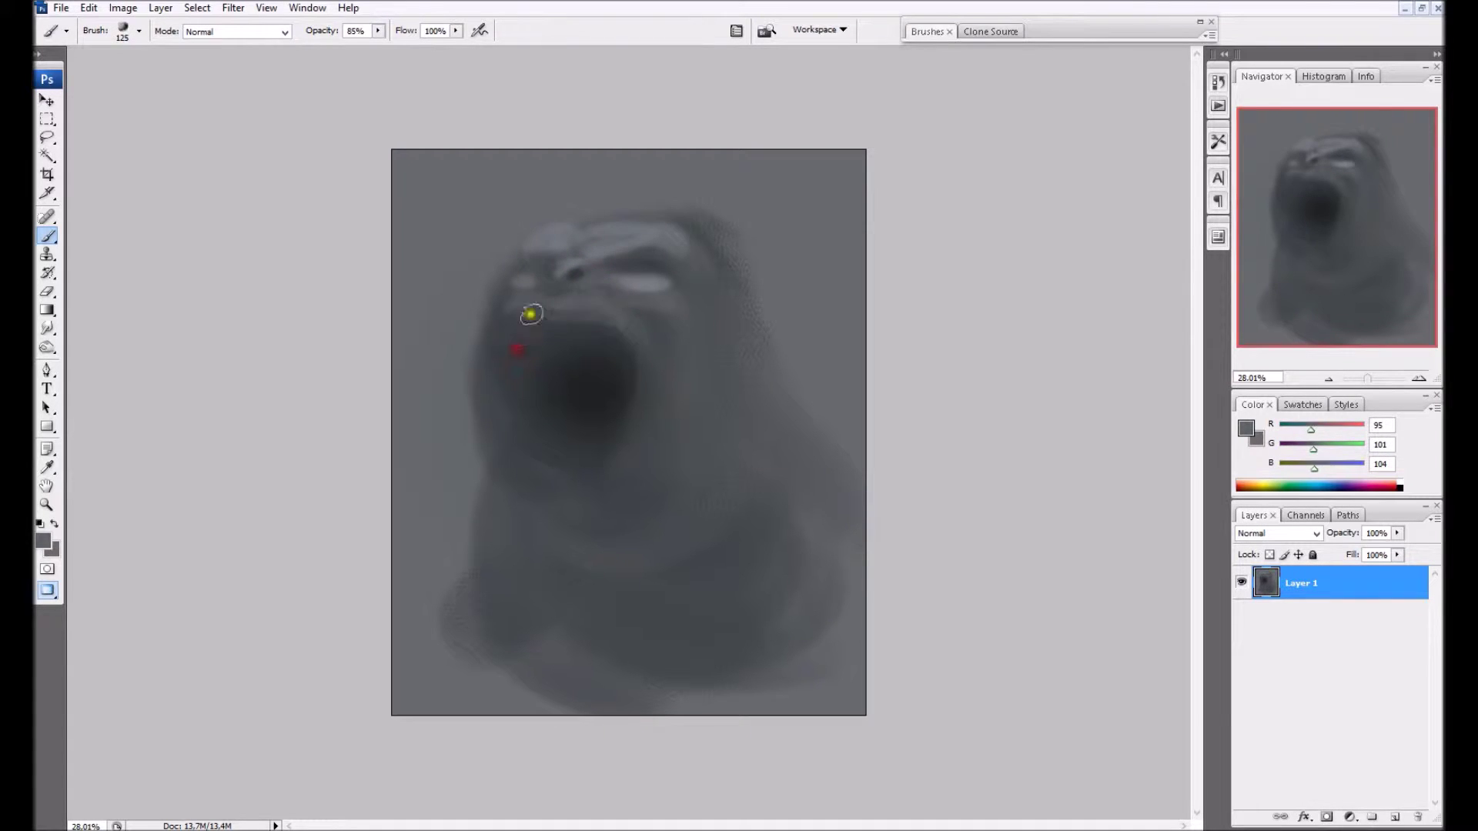
# Paint the upper lip, the mouth corner and the lower lip around the mouth opening in a lighter grey
pyautogui.keyDown('alt'); pyautogui.click(603, 308); pyautogui.keyUp('alt')
pyautogui.moveTo(651, 349); pyautogui.dragTo(631, 412)
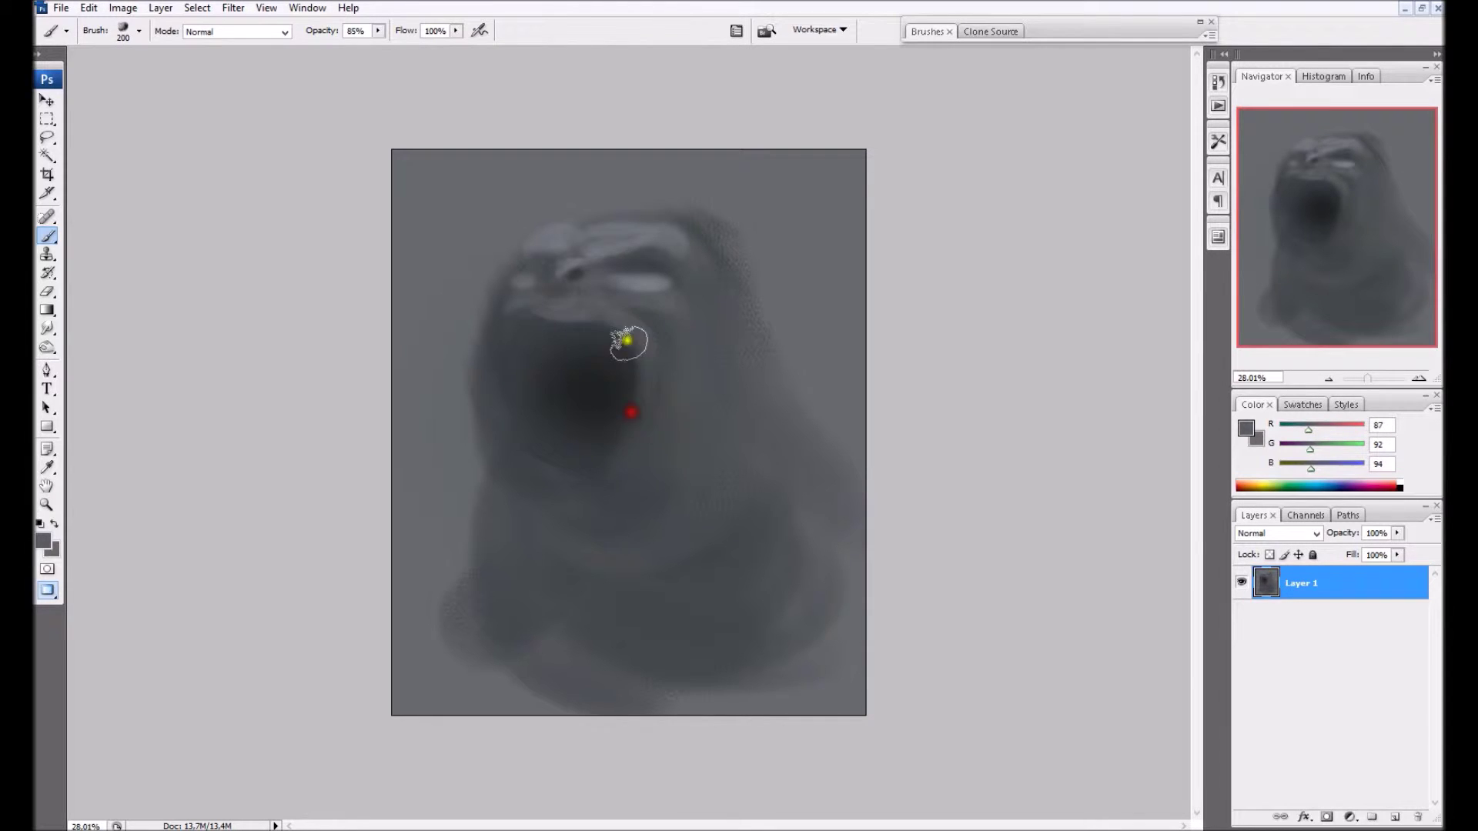
pyautogui.moveTo(504, 454); pyautogui.dragTo(601, 483)
# Paint a pointed ear on the side of the head, shading its inner hollow and outer rim with sampled greys
pyautogui.press('[')
pyautogui.moveTo(720, 348)
pyautogui.mouseDown()
pyautogui.moveTo(796, 275)
pyautogui.moveTo(828, 278)
pyautogui.moveTo(805, 341)
pyautogui.moveTo(767, 388)
pyautogui.moveTo(798, 299)
pyautogui.moveTo(741, 389)
pyautogui.moveTo(772, 332)
pyautogui.moveTo(750, 388)
pyautogui.moveTo(783, 356)
pyautogui.moveTo(797, 302)
pyautogui.moveTo(766, 346)
pyautogui.moveTo(789, 335)
pyautogui.moveTo(750, 354)
pyautogui.moveTo(766, 311)
pyautogui.moveTo(775, 340)
pyautogui.moveTo(777, 322)
pyautogui.moveTo(745, 380)
pyautogui.moveTo(785, 333)
pyautogui.mouseUp()
pyautogui.keyDown('alt'); pyautogui.click(744, 329); pyautogui.keyUp('alt')
pyautogui.press(']')
pyautogui.press(']')
pyautogui.keyDown('alt'); pyautogui.click(782, 359); pyautogui.keyUp('alt')
pyautogui.press('[')
pyautogui.press('[')
pyautogui.keyDown('alt'); pyautogui.click(755, 352); pyautogui.keyUp('alt')
pyautogui.keyDown('alt'); pyautogui.click(784, 301); pyautogui.keyUp('alt')
pyautogui.press('[')
pyautogui.keyDown('alt'); pyautogui.click(739, 424); pyautogui.keyUp('alt')
pyautogui.moveTo(743, 385); pyautogui.dragTo(730, 363)
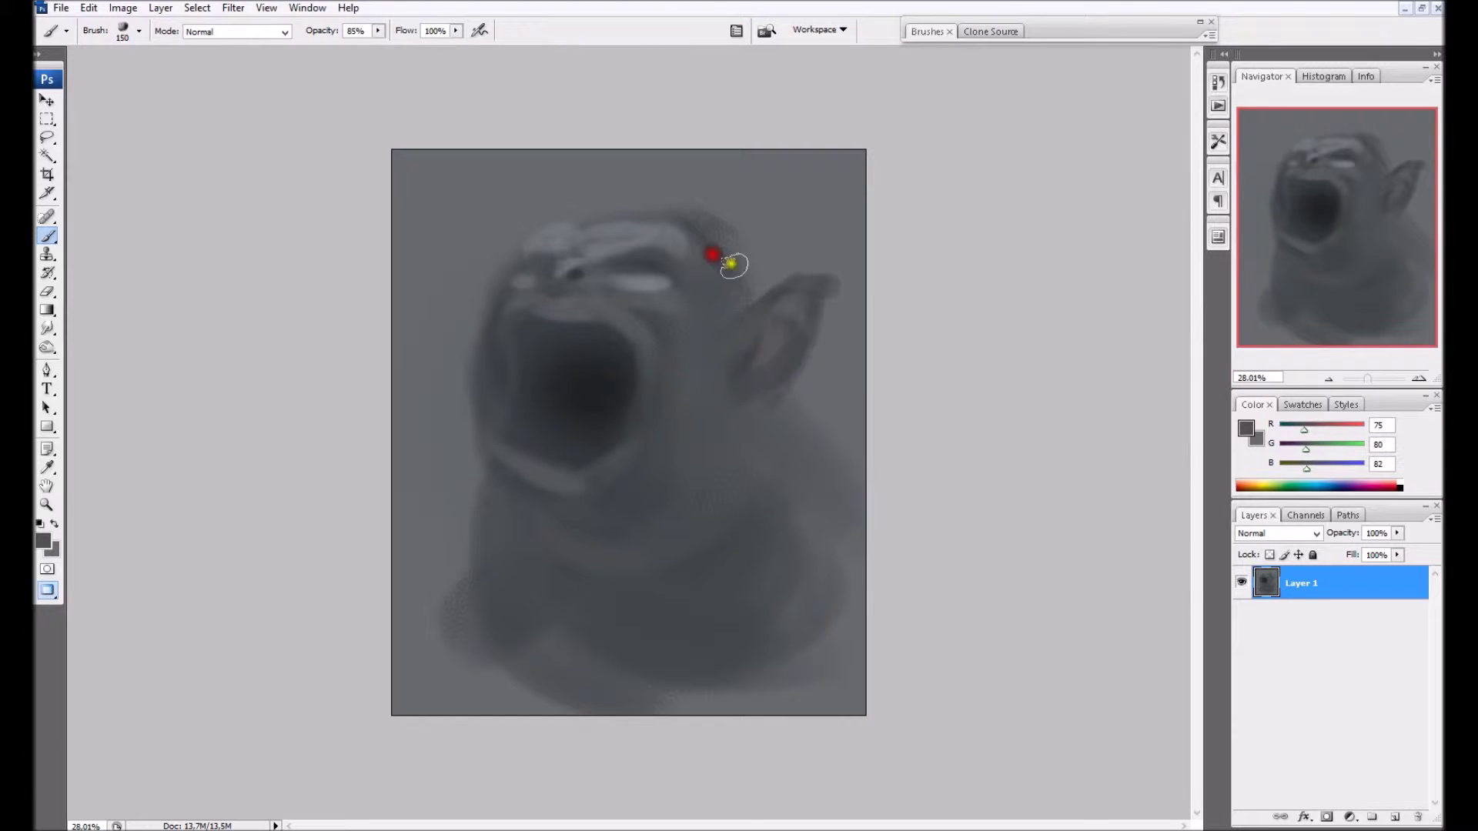
# Shape the back of the neck and the shoulder below the ear with sampled greys
pyautogui.moveTo(803, 390); pyautogui.dragTo(794, 449)
pyautogui.press(']')
pyautogui.moveTo(727, 506)
pyautogui.mouseDown()
pyautogui.moveTo(800, 420)
pyautogui.moveTo(793, 460)
pyautogui.moveTo(709, 487)
pyautogui.mouseUp()
pyautogui.keyDown('alt'); pyautogui.click(768, 508); pyautogui.keyUp('alt')
pyautogui.keyDown('alt'); pyautogui.click(758, 515); pyautogui.keyUp('alt')
pyautogui.keyDown('alt'); pyautogui.click(782, 406); pyautogui.keyUp('alt')
pyautogui.moveTo(776, 417)
pyautogui.mouseDown()
pyautogui.moveTo(720, 401)
pyautogui.moveTo(785, 446)
pyautogui.mouseUp()
pyautogui.moveTo(825, 515); pyautogui.dragTo(801, 548)
# Round off the back of the skull above the ear with a brush of size 100
pyautogui.keyDown('alt'); pyautogui.click(785, 420); pyautogui.keyUp('alt')
pyautogui.press('[')
pyautogui.press('[')
pyautogui.press('[')
pyautogui.moveTo(750, 284); pyautogui.dragTo(721, 247)
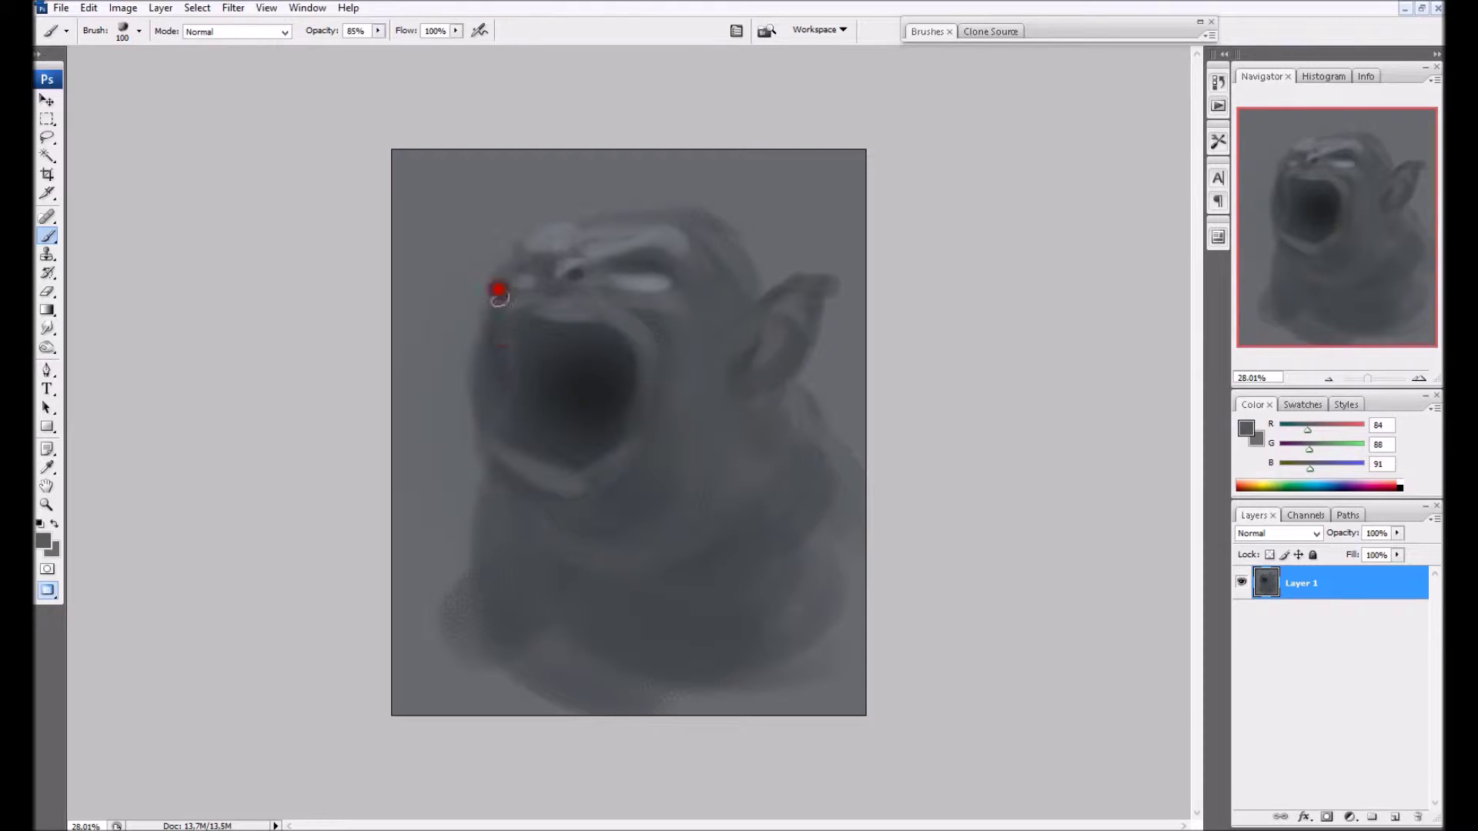
# Sample the background grey and clean up the face's outer contour beside the mouth with it
pyautogui.click(47, 291)
pyautogui.click(52, 467)
pyautogui.click(440, 273)
pyautogui.click(48, 294)
pyautogui.press('b')
pyautogui.moveTo(477, 315); pyautogui.dragTo(474, 401)
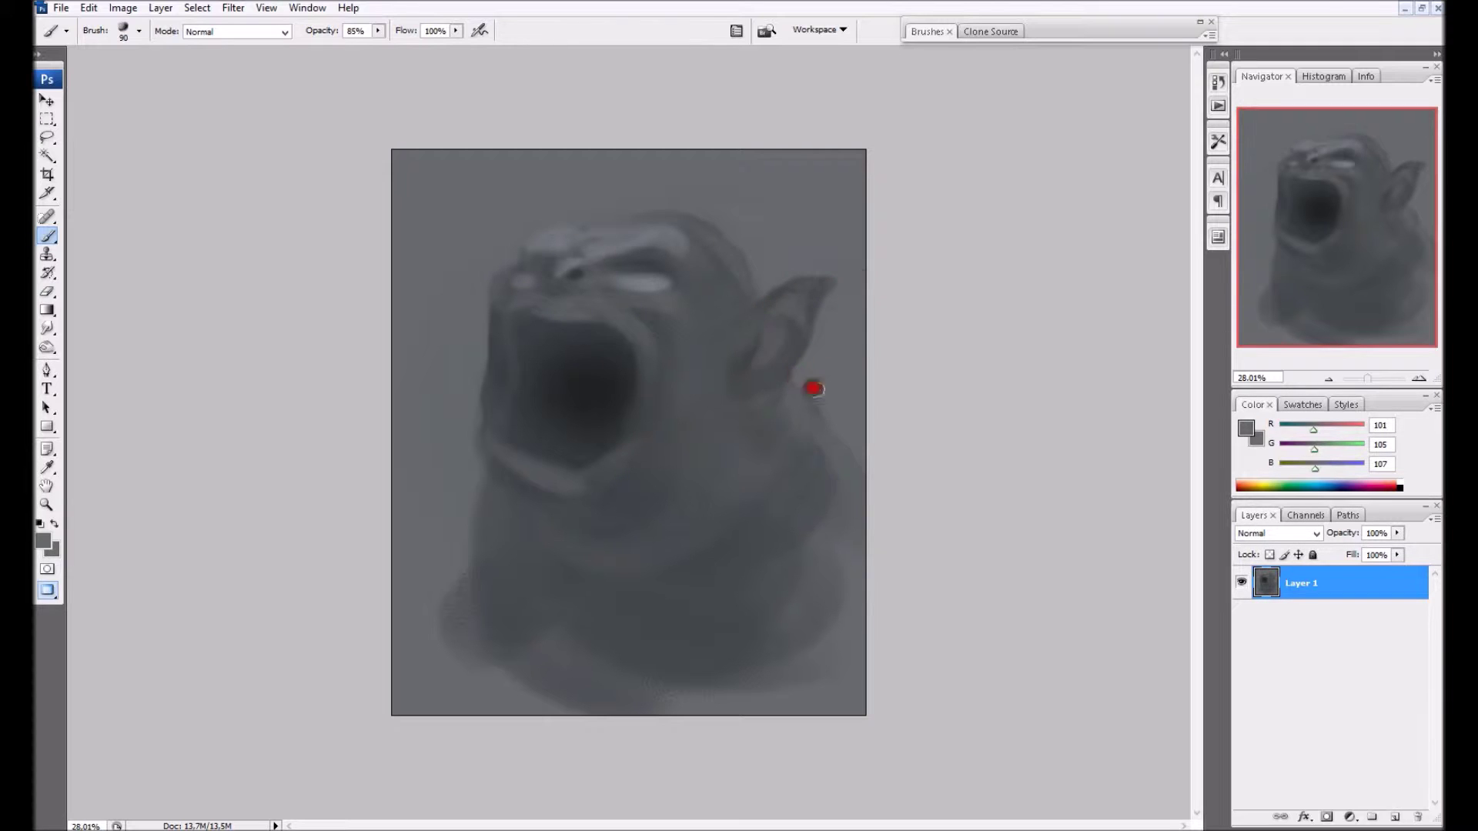
# Detail the eye, the wrinkles around it and the upper lip with fine strokes of sampled light and dark greys
pyautogui.click(48, 468)
pyautogui.click(47, 238)
pyautogui.press(']')
pyautogui.keyDown('alt'); pyautogui.click(625, 278); pyautogui.keyUp('alt')
pyautogui.keyDown('alt'); pyautogui.click(639, 281); pyautogui.keyUp('alt')
pyautogui.press('[')
pyautogui.keyDown('alt'); pyautogui.click(674, 312); pyautogui.keyUp('alt')
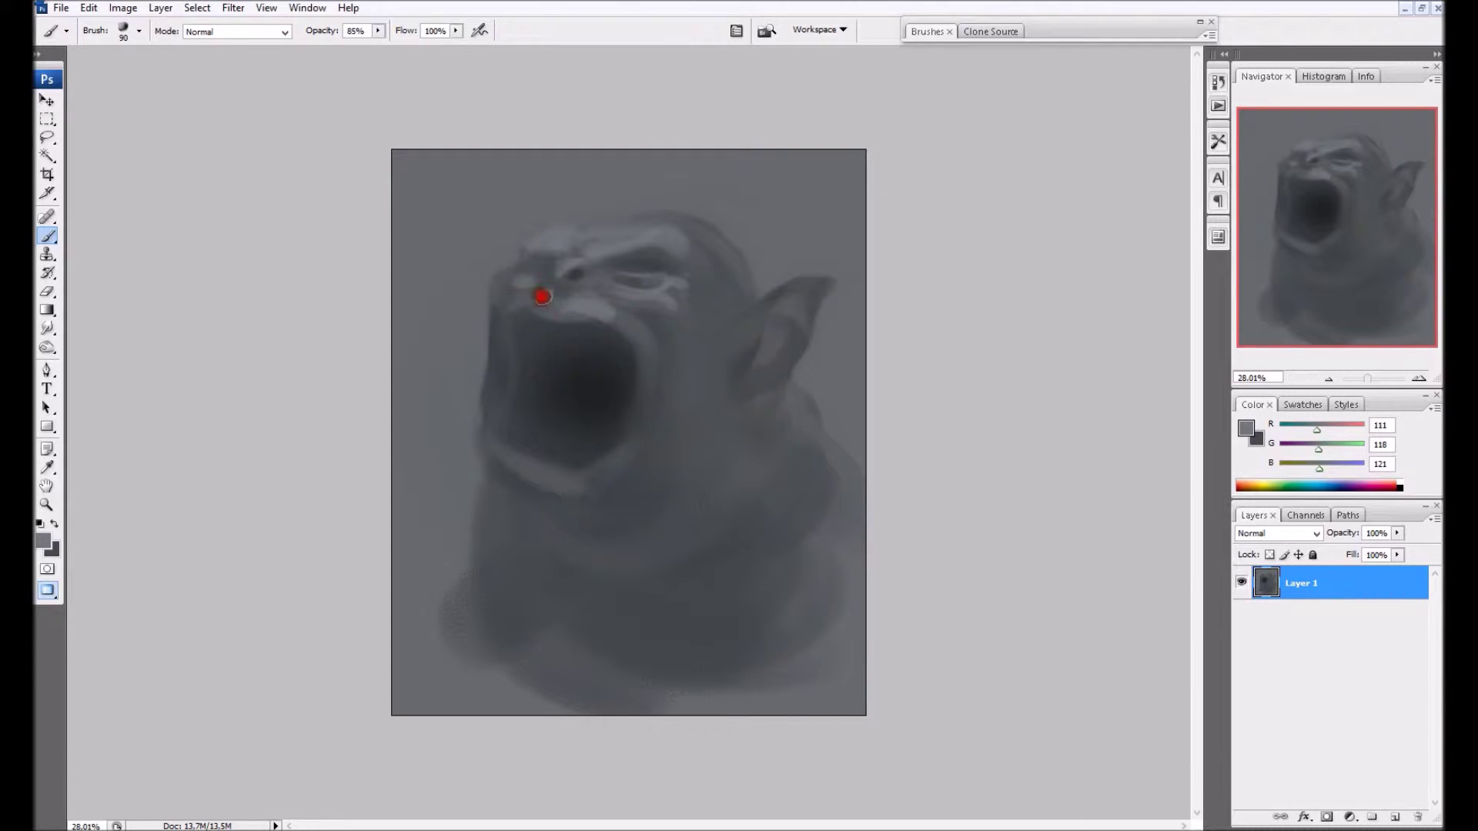
pyautogui.keyDown('alt'); pyautogui.click(634, 362); pyautogui.keyUp('alt')
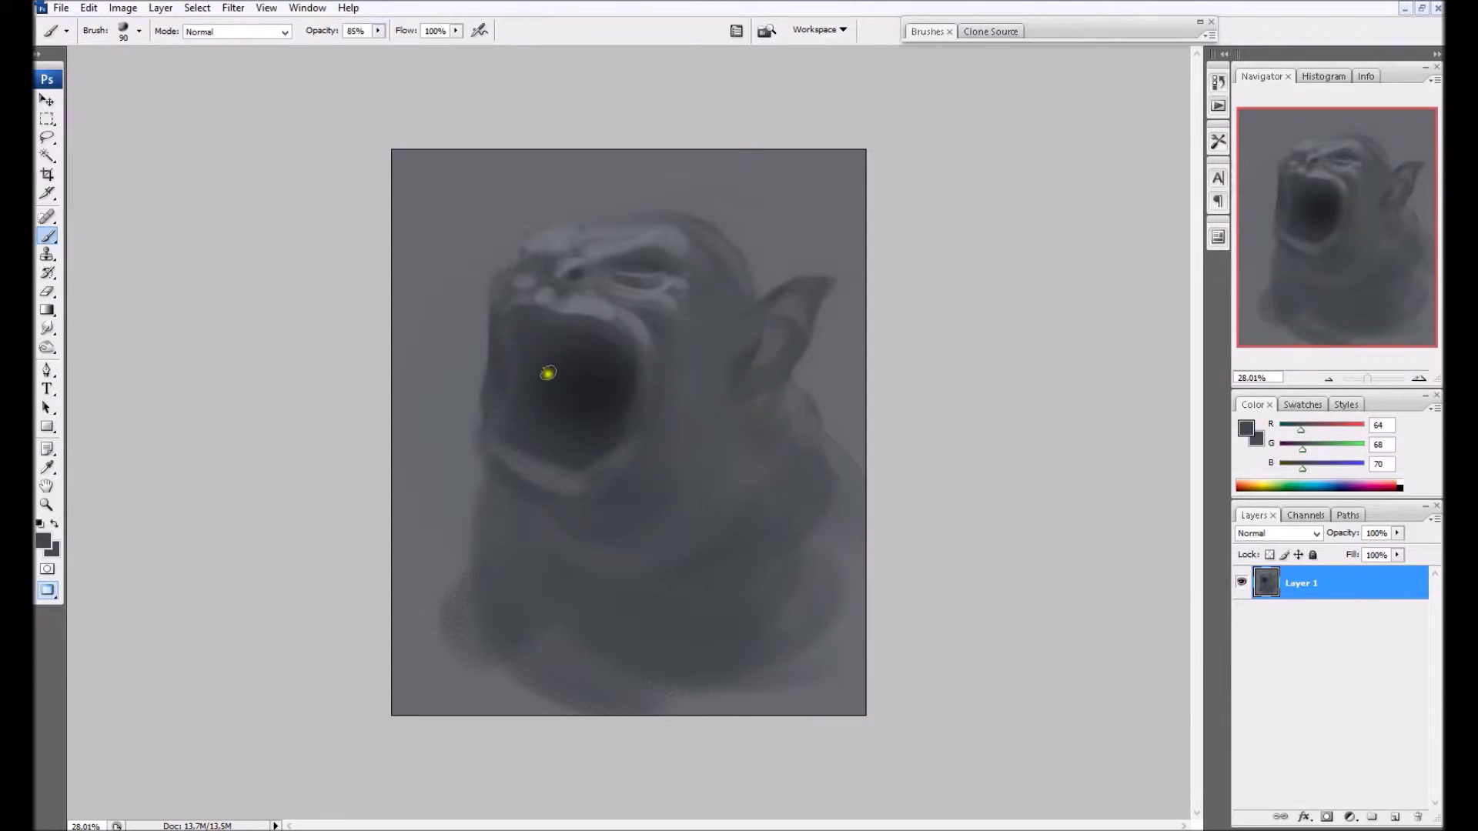
# Outline the mouth interior with the Lasso and add a new layer for it
pyautogui.click(47, 138)
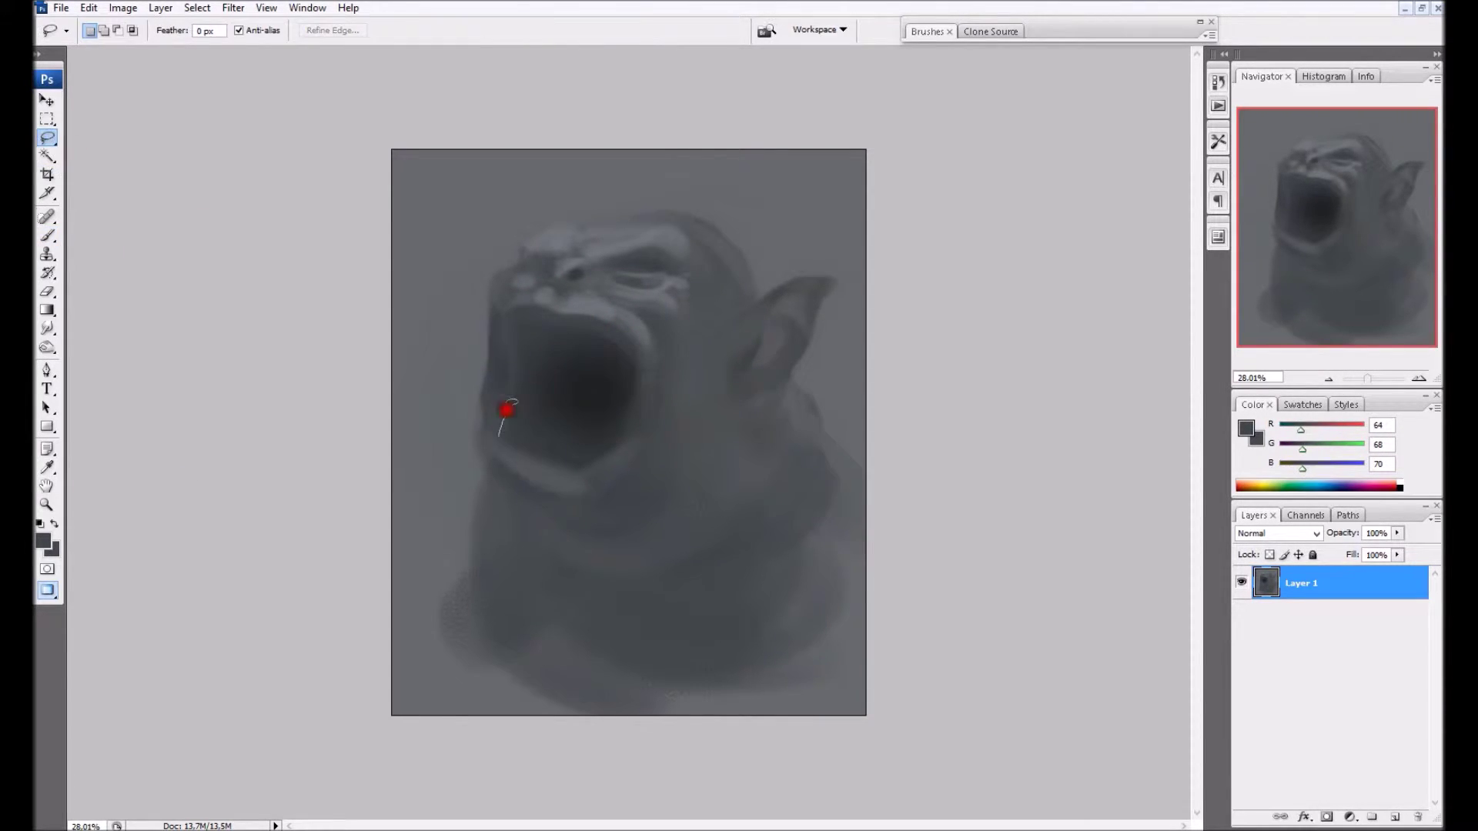
pyautogui.moveTo(496, 435); pyautogui.dragTo(496, 440)
pyautogui.click(1395, 816)
# Set the foreground colour to brown (R 134, G 88, B 43) and paint the selected mouth interior
pyautogui.click(43, 541)
pyautogui.click(758, 404)
pyautogui.moveTo(599, 326); pyautogui.dragTo(665, 309)
pyautogui.click(878, 199)
pyautogui.click(47, 235)
pyautogui.moveTo(559, 369)
pyautogui.mouseDown()
pyautogui.moveTo(544, 441)
pyautogui.moveTo(531, 415)
pyautogui.moveTo(597, 412)
pyautogui.moveTo(580, 422)
pyautogui.moveTo(613, 475)
pyautogui.mouseUp()
# Burn the brown mouth interior into deep shadow with a size 700 brush at 40% exposure
pyautogui.click(47, 347)
pyautogui.press(']')
pyautogui.press(']')
pyautogui.press(']')
pyautogui.press(']')
pyautogui.press(']')
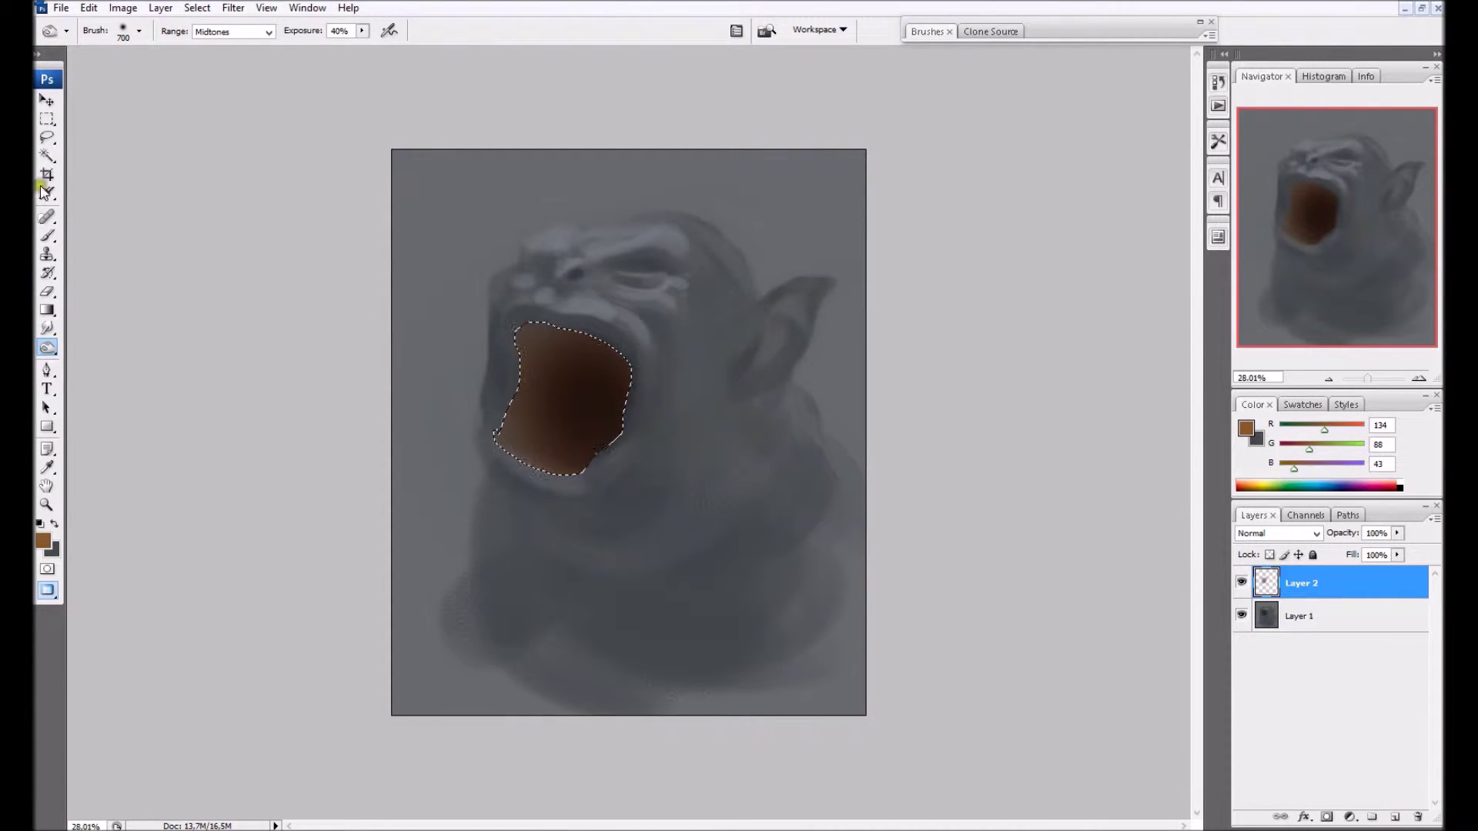
# Deselect the mouth area and warm the grey painting on Layer 1 to a brownish tone with Color Balance
pyautogui.press('v')
pyautogui.hotkey('ctrl', 'd')
pyautogui.click(1281, 615)
pyautogui.click(123, 9)
pyautogui.moveTo(100, 47)
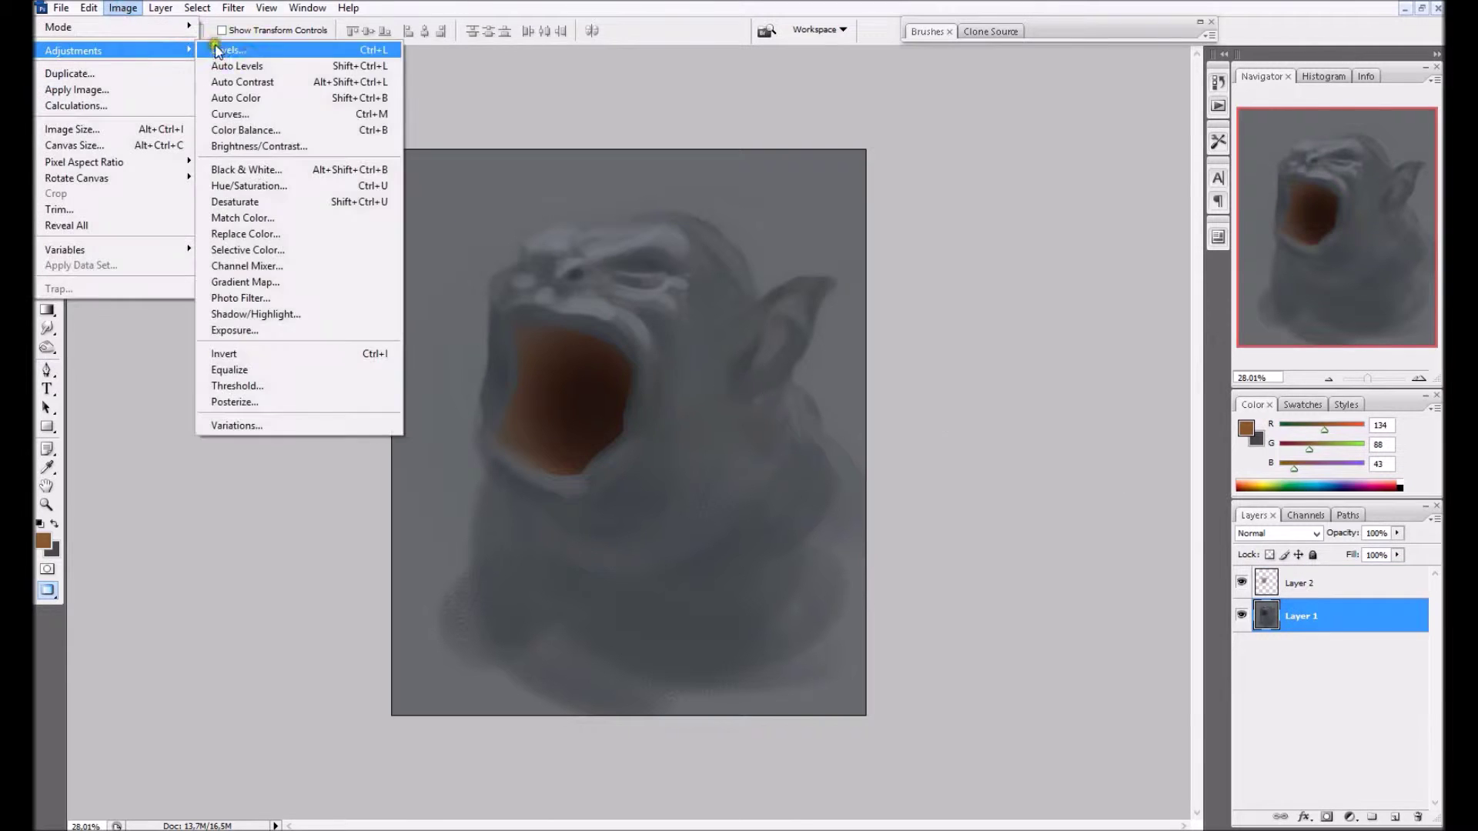
pyautogui.click(280, 129)
pyautogui.moveTo(706, 273); pyautogui.dragTo(697, 316)
pyautogui.click(887, 235)
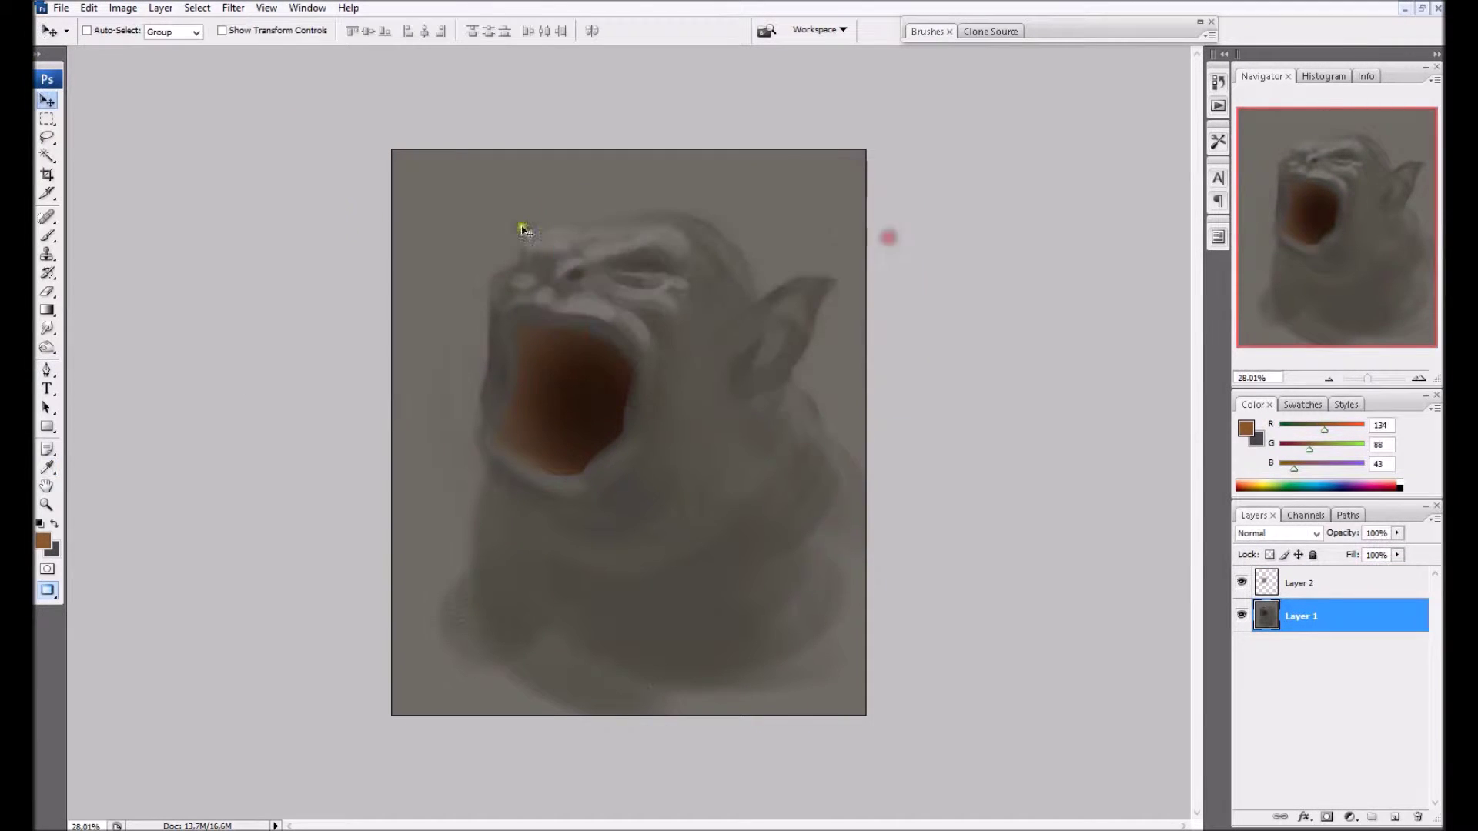
# Burn shadows into Layer 1 around the mouth corner, lower lip and chin at 40% exposure
pyautogui.click(47, 348)
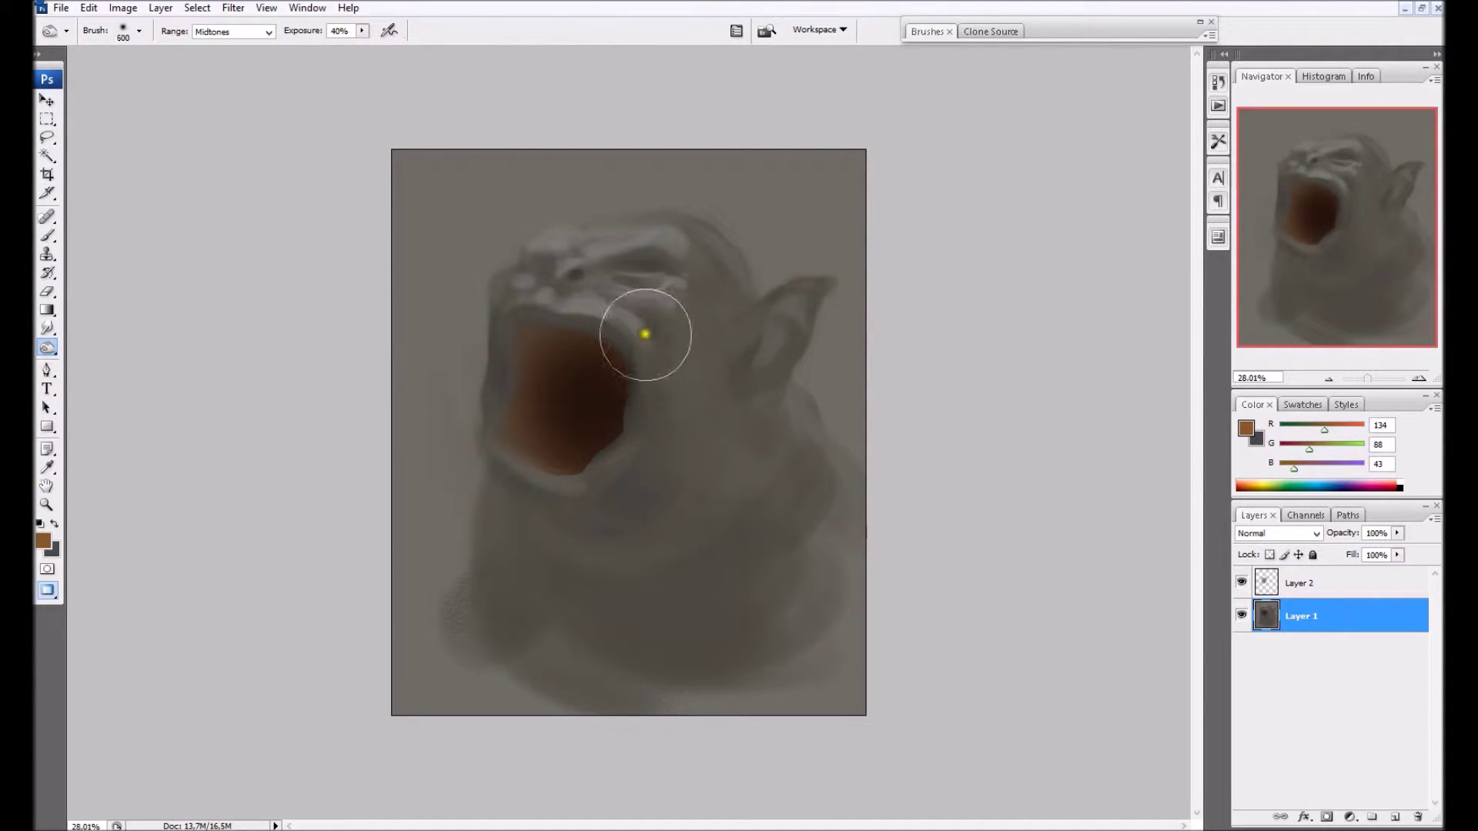
pyautogui.moveTo(597, 473); pyautogui.dragTo(636, 462)
pyautogui.press(']')
pyautogui.press(']')
pyautogui.press(']')
pyautogui.press(']')
pyautogui.press(']')
pyautogui.moveTo(623, 485); pyautogui.dragTo(531, 488)
pyautogui.press(']')
pyautogui.press(']')
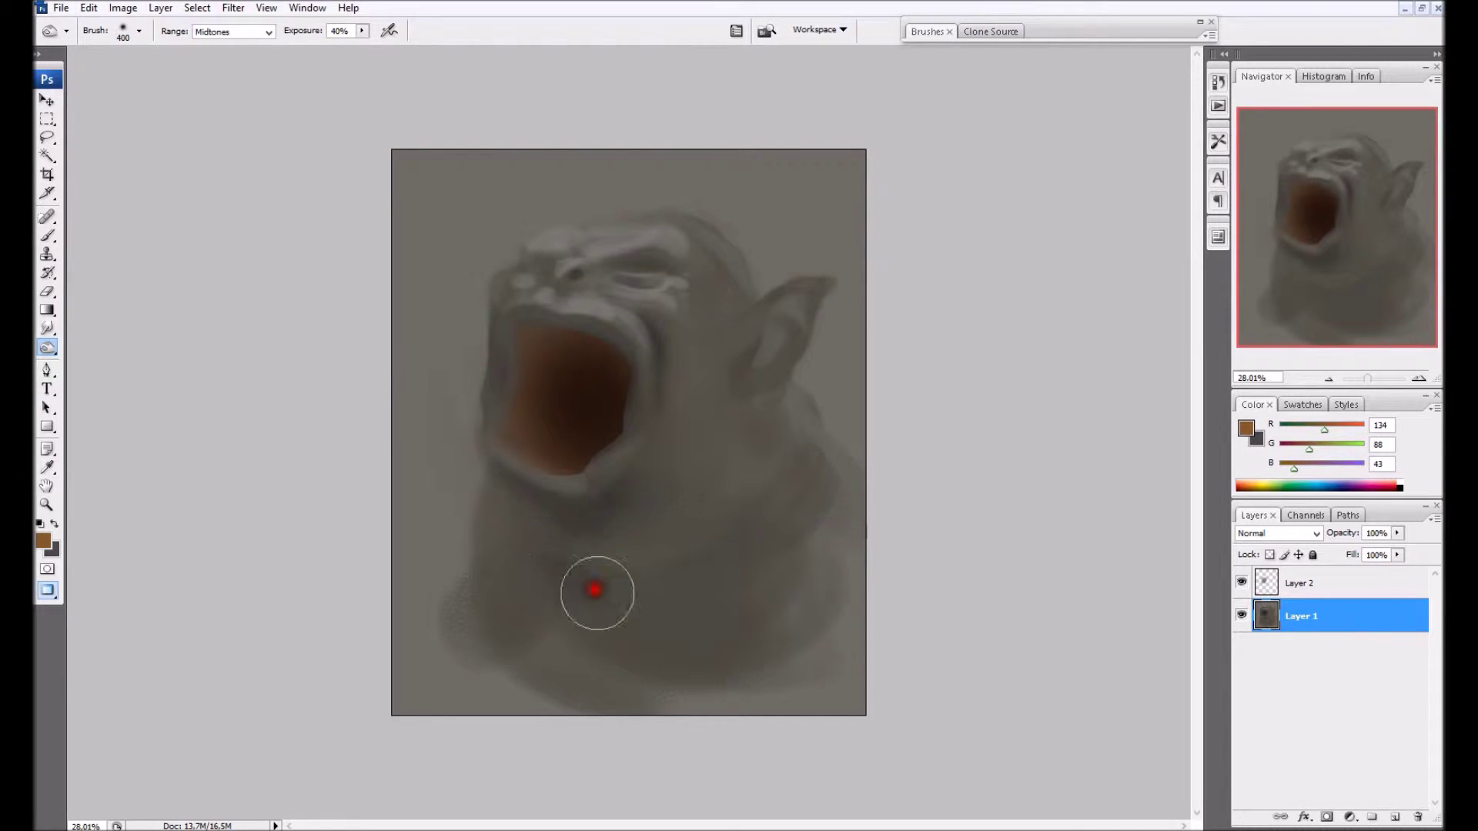
# Burn the throat, face and ear area, and darken the lower body with a size 800 brush at 40% exposure
pyautogui.moveTo(594, 590); pyautogui.dragTo(732, 569)
pyautogui.press('[')
pyautogui.press('[')
pyautogui.moveTo(583, 273)
pyautogui.mouseDown()
pyautogui.moveTo(606, 265)
pyautogui.moveTo(568, 277)
pyautogui.moveTo(772, 316)
pyautogui.moveTo(785, 455)
pyautogui.mouseUp()
pyautogui.press(']')
pyautogui.press(']')
pyautogui.press(']')
pyautogui.press(']')
pyautogui.press(']')
pyautogui.press(']')
pyautogui.moveTo(881, 522)
pyautogui.mouseDown()
pyautogui.moveTo(677, 702)
pyautogui.moveTo(400, 639)
pyautogui.mouseUp()
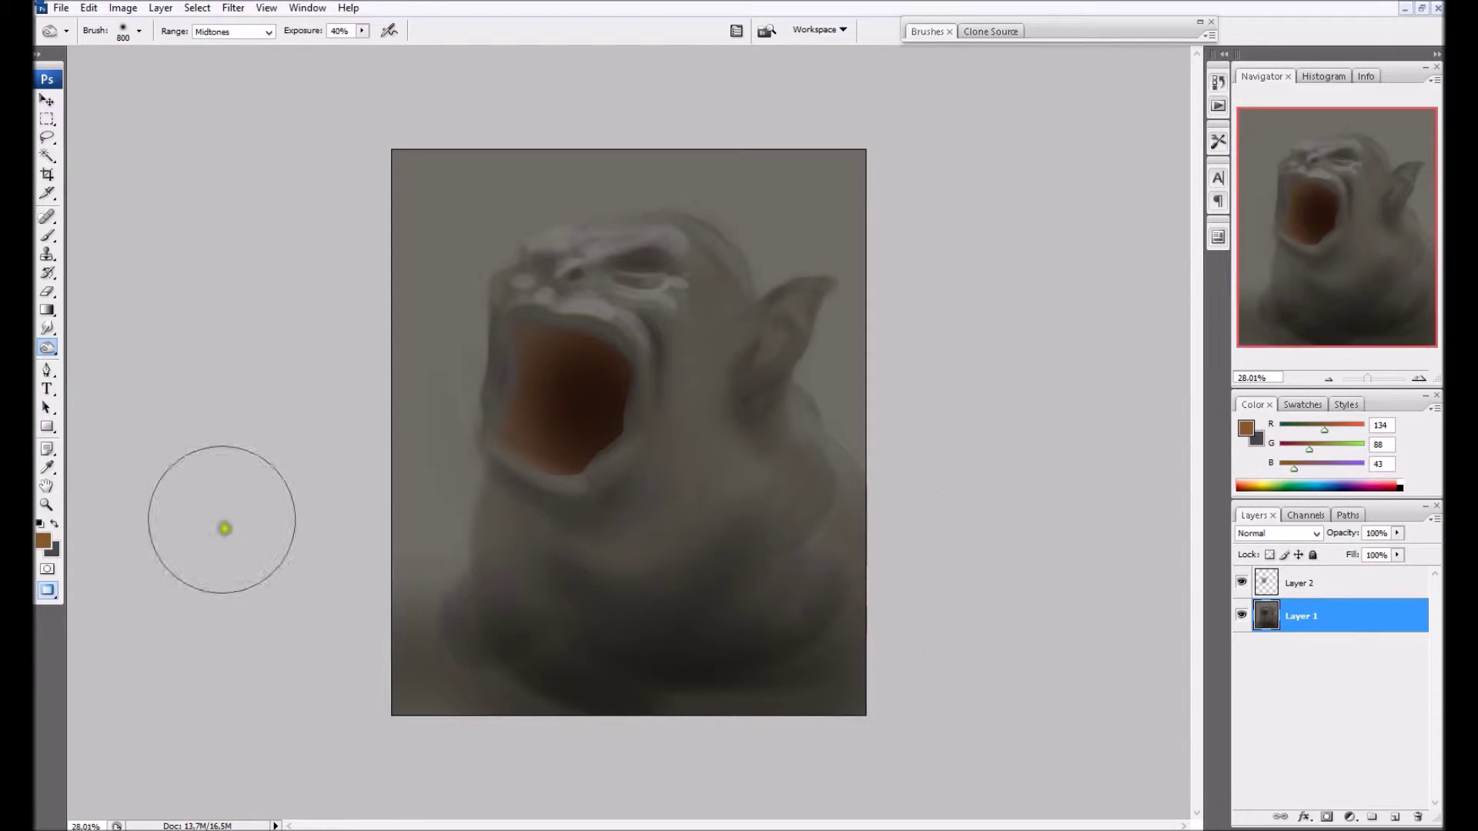
# Paint lighter skin folds across the shoulder and neck base with a sampled grey (R 107, G 104, B 96) at 85% opacity
pyautogui.click(47, 467)
pyautogui.click(49, 236)
pyautogui.press('[')
pyautogui.press('[')
pyautogui.press('[')
pyautogui.press('[')
pyautogui.press('[')
pyautogui.press('[')
pyautogui.moveTo(442, 644)
pyautogui.mouseDown()
pyautogui.moveTo(418, 676)
pyautogui.moveTo(553, 736)
pyautogui.mouseUp()
pyautogui.press(']')
pyautogui.press(']')
pyautogui.press(']')
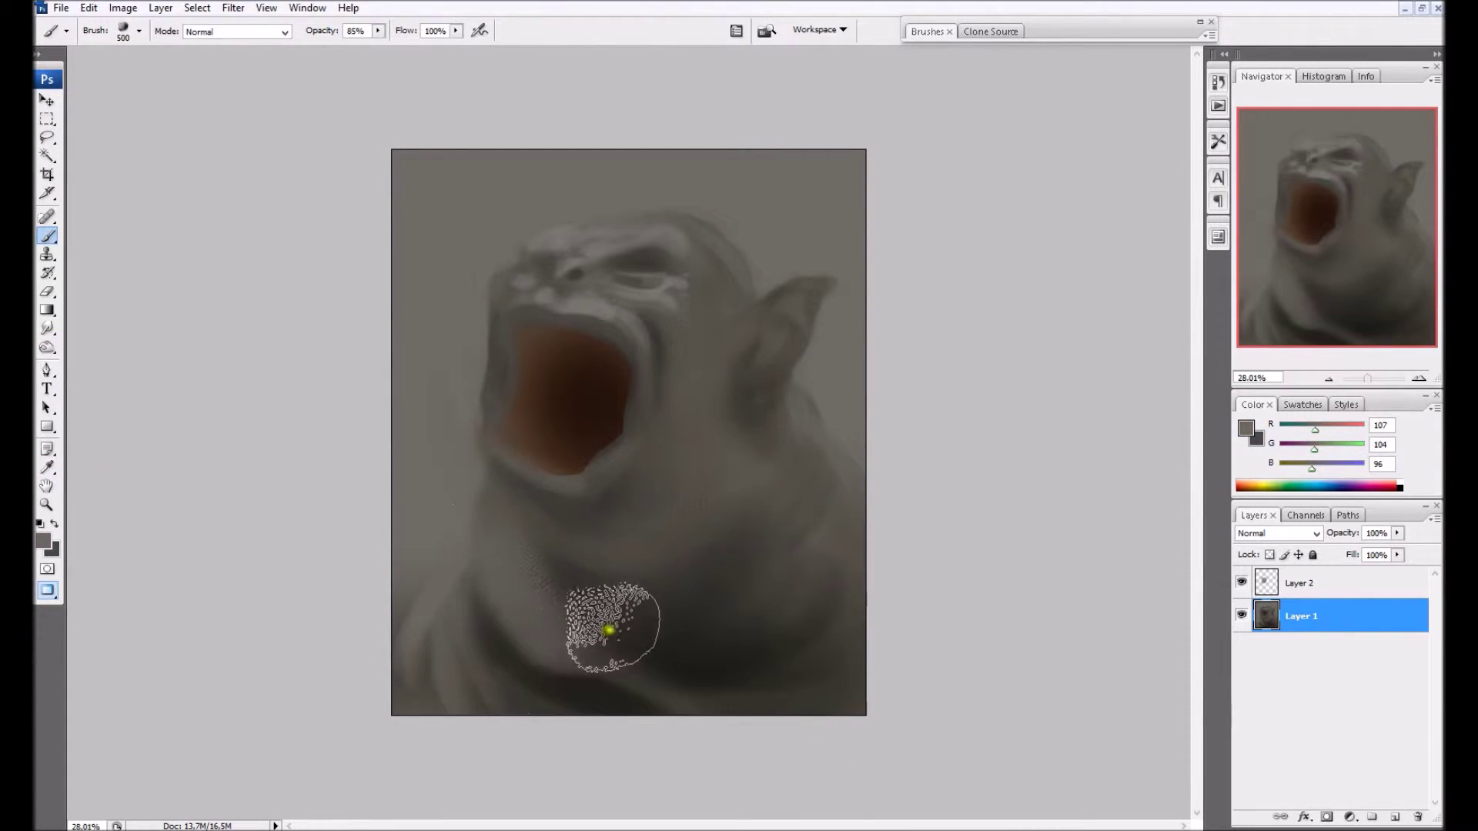
# Paint dark creases between the front neck folds with a sampled dark grey (R 67, G 63, B 56)
pyautogui.keyDown('alt'); pyautogui.click(593, 611); pyautogui.keyUp('alt')
pyautogui.press('[')
pyautogui.press('[')
pyautogui.press('[')
pyautogui.press('[')
pyautogui.press('[')
pyautogui.press('[')
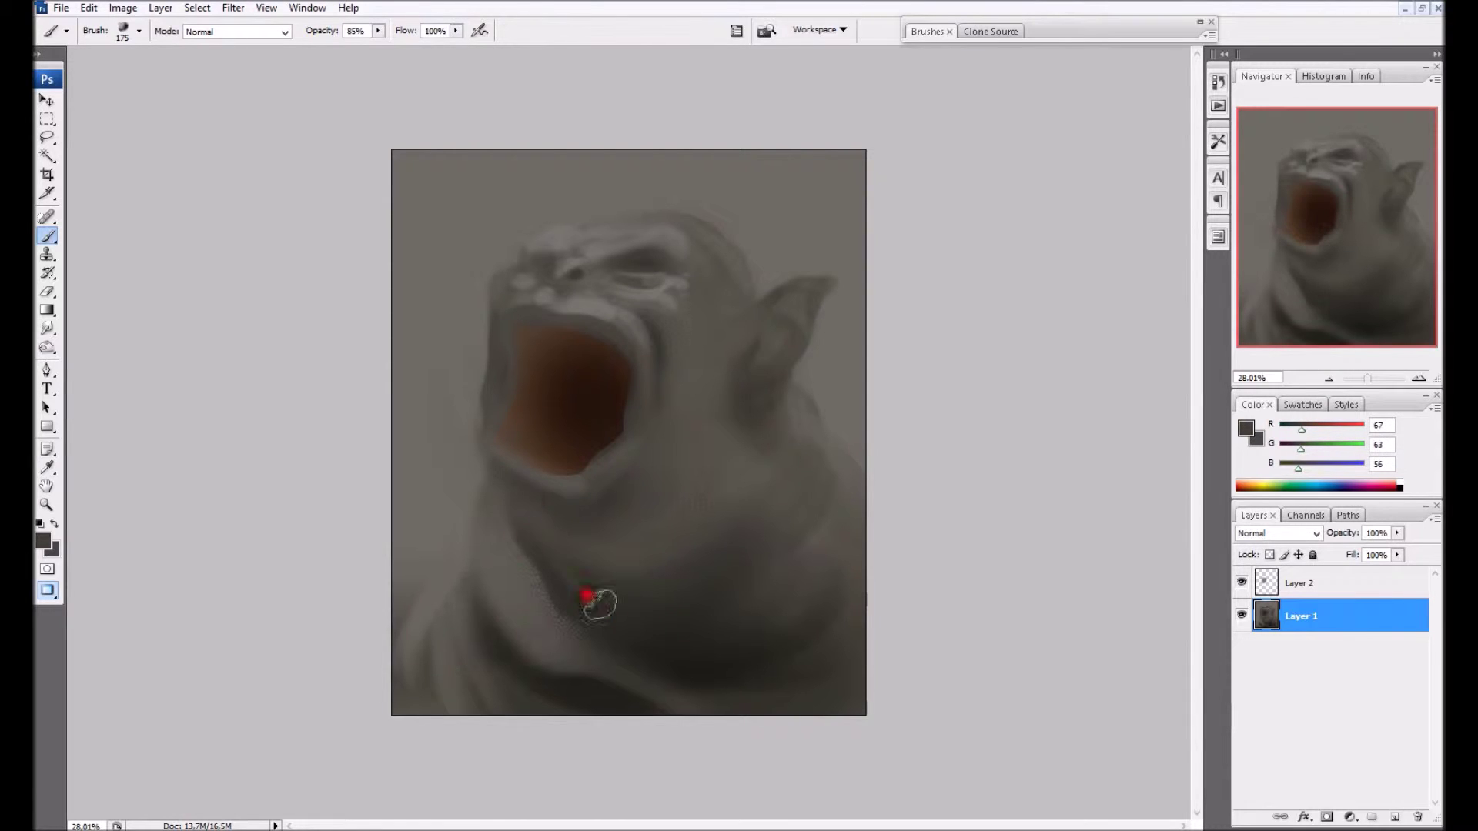
pyautogui.moveTo(541, 546); pyautogui.dragTo(607, 635)
pyautogui.press(']')
pyautogui.press(']')
pyautogui.moveTo(567, 590); pyautogui.dragTo(700, 647)
# Shape the folds of the throat under the chin with a larger brush and sampled greys
pyautogui.keyDown('alt'); pyautogui.click(712, 491); pyautogui.keyUp('alt')
pyautogui.press(']')
pyautogui.press(']')
pyautogui.moveTo(598, 546); pyautogui.dragTo(685, 536)
pyautogui.press('[')
pyautogui.keyDown('alt'); pyautogui.click(652, 462); pyautogui.keyUp('alt')
pyautogui.keyDown('alt'); pyautogui.click(603, 501); pyautogui.keyUp('alt')
# Clean up the front contour of the jaw and face with background grey and refine the front neck fold
pyautogui.press('[')
pyautogui.press('[')
pyautogui.press('[')
pyautogui.press('[')
pyautogui.keyDown('alt'); pyautogui.click(470, 448); pyautogui.keyUp('alt')
pyautogui.press('[')
pyautogui.moveTo(472, 450); pyautogui.dragTo(459, 255)
pyautogui.keyDown('alt'); pyautogui.click(490, 507); pyautogui.keyUp('alt')
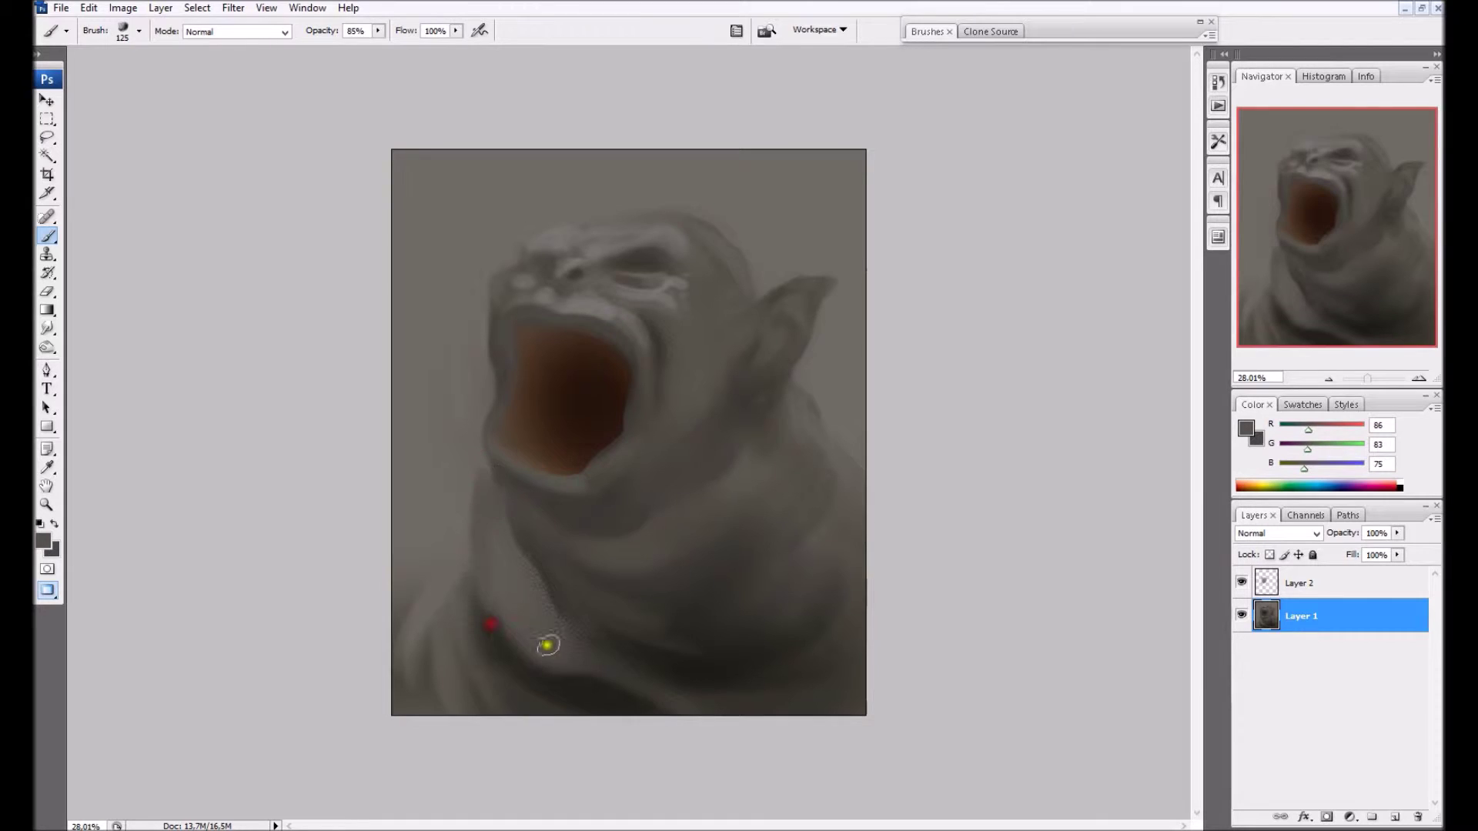
pyautogui.moveTo(501, 489)
pyautogui.mouseDown()
pyautogui.moveTo(541, 607)
pyautogui.moveTo(571, 631)
pyautogui.mouseUp()
# Repaint the back of the neck and shoulder below the ear with sampled greys, enlarging the brush to size 300
pyautogui.keyDown('alt'); pyautogui.click(782, 419); pyautogui.keyUp('alt')
pyautogui.press(']')
pyautogui.press(']')
pyautogui.moveTo(779, 403); pyautogui.dragTo(786, 501)
pyautogui.press(']')
pyautogui.keyDown('alt'); pyautogui.click(778, 587); pyautogui.keyUp('alt')
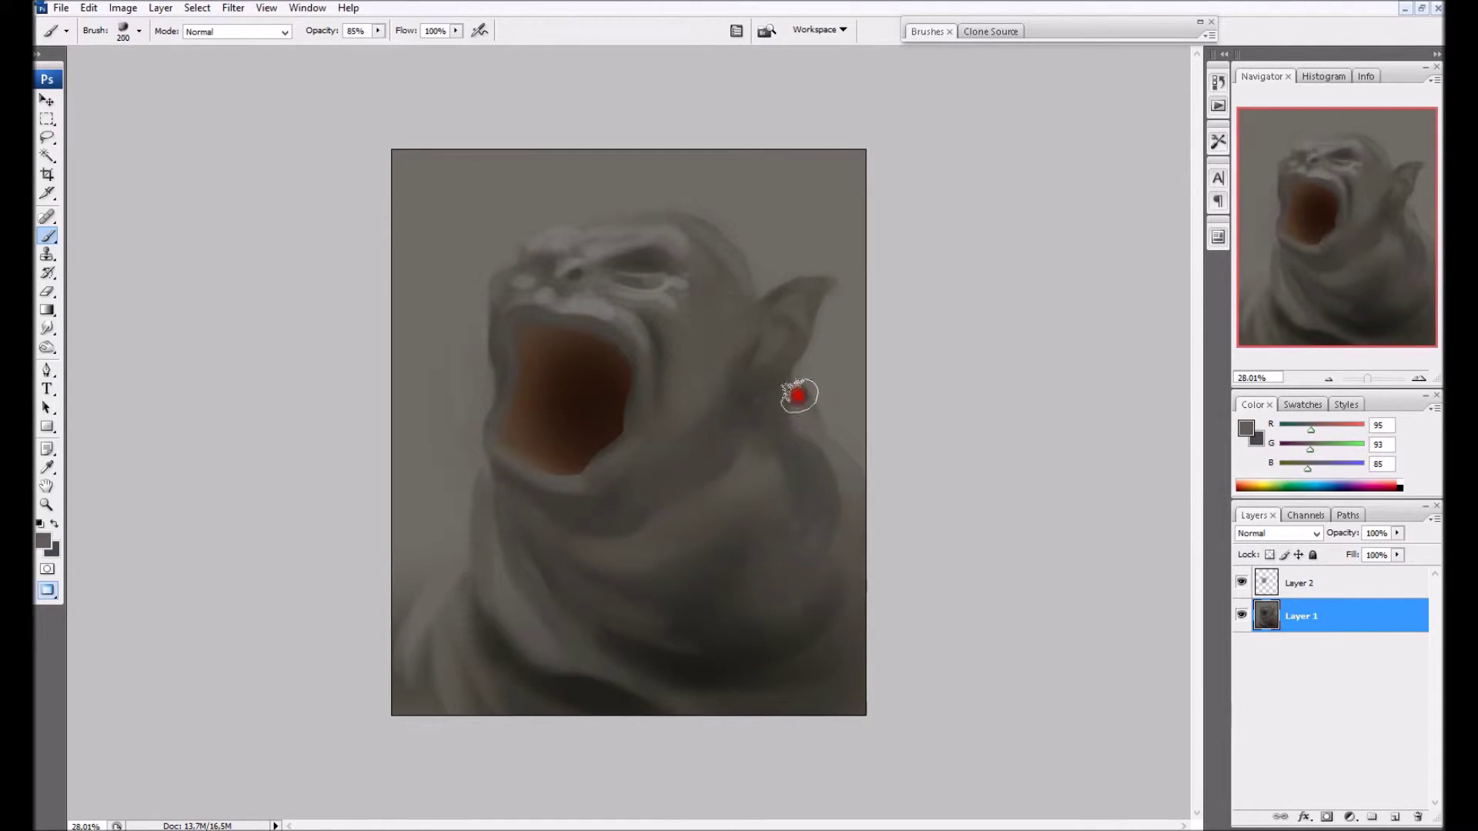
pyautogui.press(']')
pyautogui.press(']')
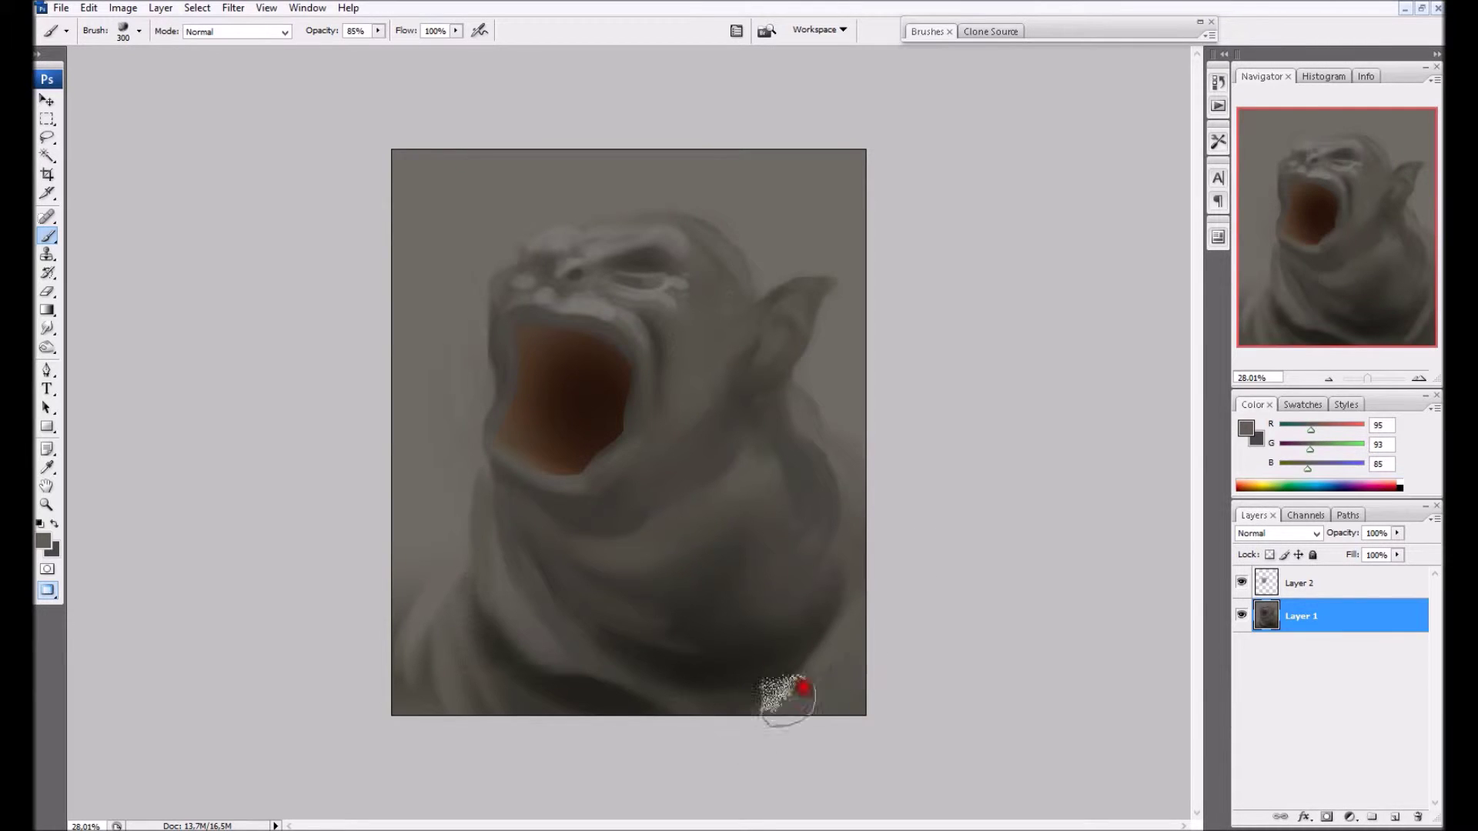
# Paint long vertical folds down the side of the neck below the ear with sampled greys
pyautogui.keyDown('alt'); pyautogui.click(748, 583); pyautogui.keyUp('alt')
pyautogui.press('[')
pyautogui.moveTo(752, 637); pyautogui.dragTo(738, 664)
pyautogui.keyDown('alt'); pyautogui.click(751, 489); pyautogui.keyUp('alt')
pyautogui.moveTo(750, 490); pyautogui.dragTo(722, 677)
pyautogui.moveTo(750, 550)
pyautogui.mouseDown()
pyautogui.moveTo(719, 672)
pyautogui.moveTo(707, 642)
pyautogui.mouseUp()
# Deepen the shadows between the neck folds and across the throat with sampled dark greys
pyautogui.keyDown('alt'); pyautogui.click(677, 581); pyautogui.keyUp('alt')
pyautogui.press(']')
pyautogui.moveTo(677, 546); pyautogui.dragTo(722, 709)
pyautogui.moveTo(662, 613)
pyautogui.mouseDown()
pyautogui.moveTo(692, 580)
pyautogui.moveTo(723, 577)
pyautogui.mouseUp()
pyautogui.moveTo(763, 661)
pyautogui.mouseDown()
pyautogui.moveTo(786, 530)
pyautogui.moveTo(752, 628)
pyautogui.mouseUp()
pyautogui.keyDown('alt'); pyautogui.click(699, 675); pyautogui.keyUp('alt')
pyautogui.moveTo(795, 520)
pyautogui.mouseDown()
pyautogui.moveTo(759, 728)
pyautogui.moveTo(778, 413)
pyautogui.moveTo(779, 494)
pyautogui.mouseUp()
pyautogui.moveTo(586, 610); pyautogui.dragTo(646, 726)
pyautogui.moveTo(671, 512); pyautogui.dragTo(743, 420)
pyautogui.moveTo(713, 522); pyautogui.dragTo(663, 651)
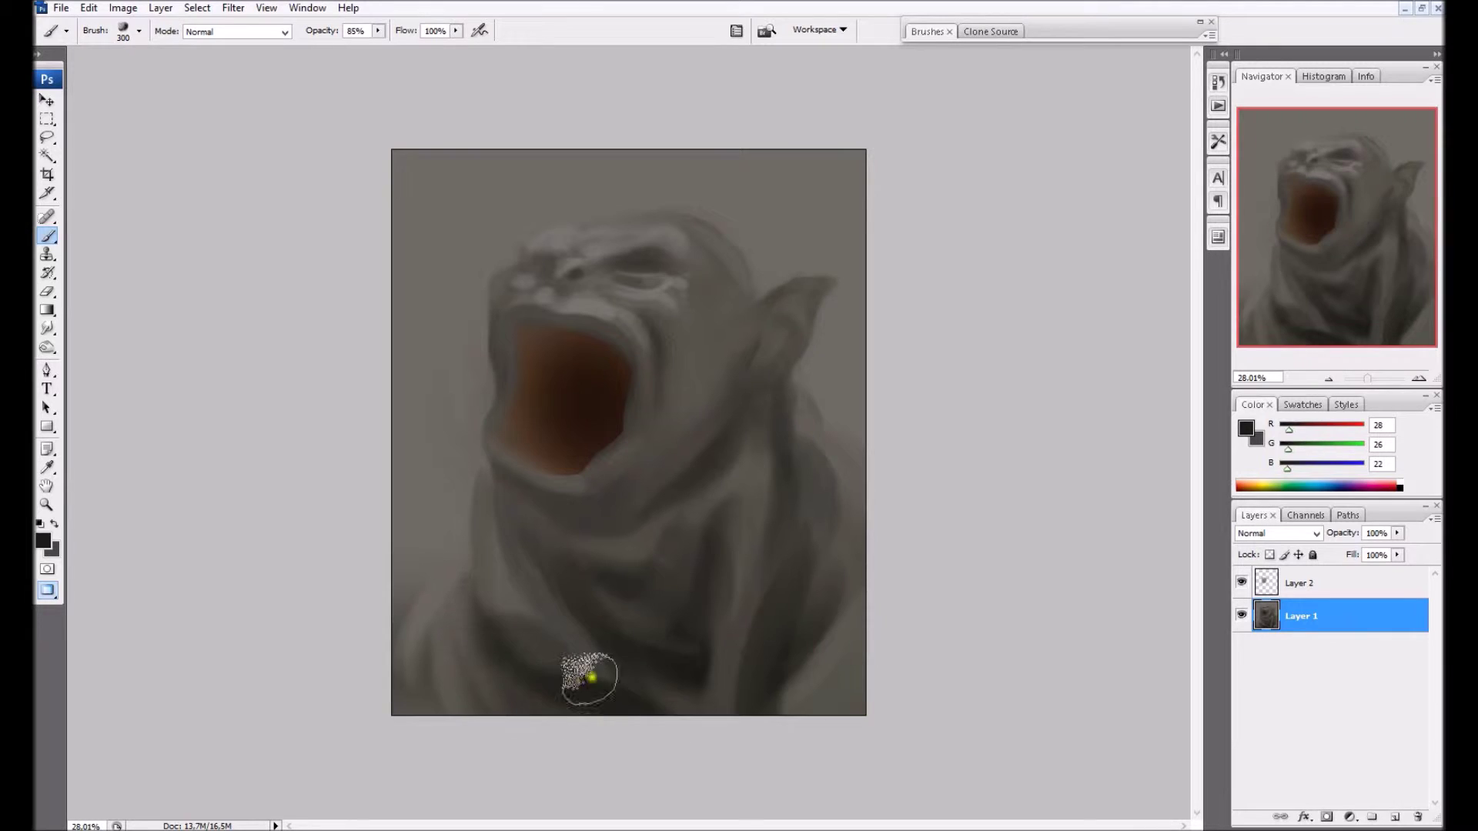
# Add light grey highlights to the neck folds and the tendon below the ear with sampled tones
pyautogui.keyDown('alt'); pyautogui.click(539, 664); pyautogui.keyUp('alt')
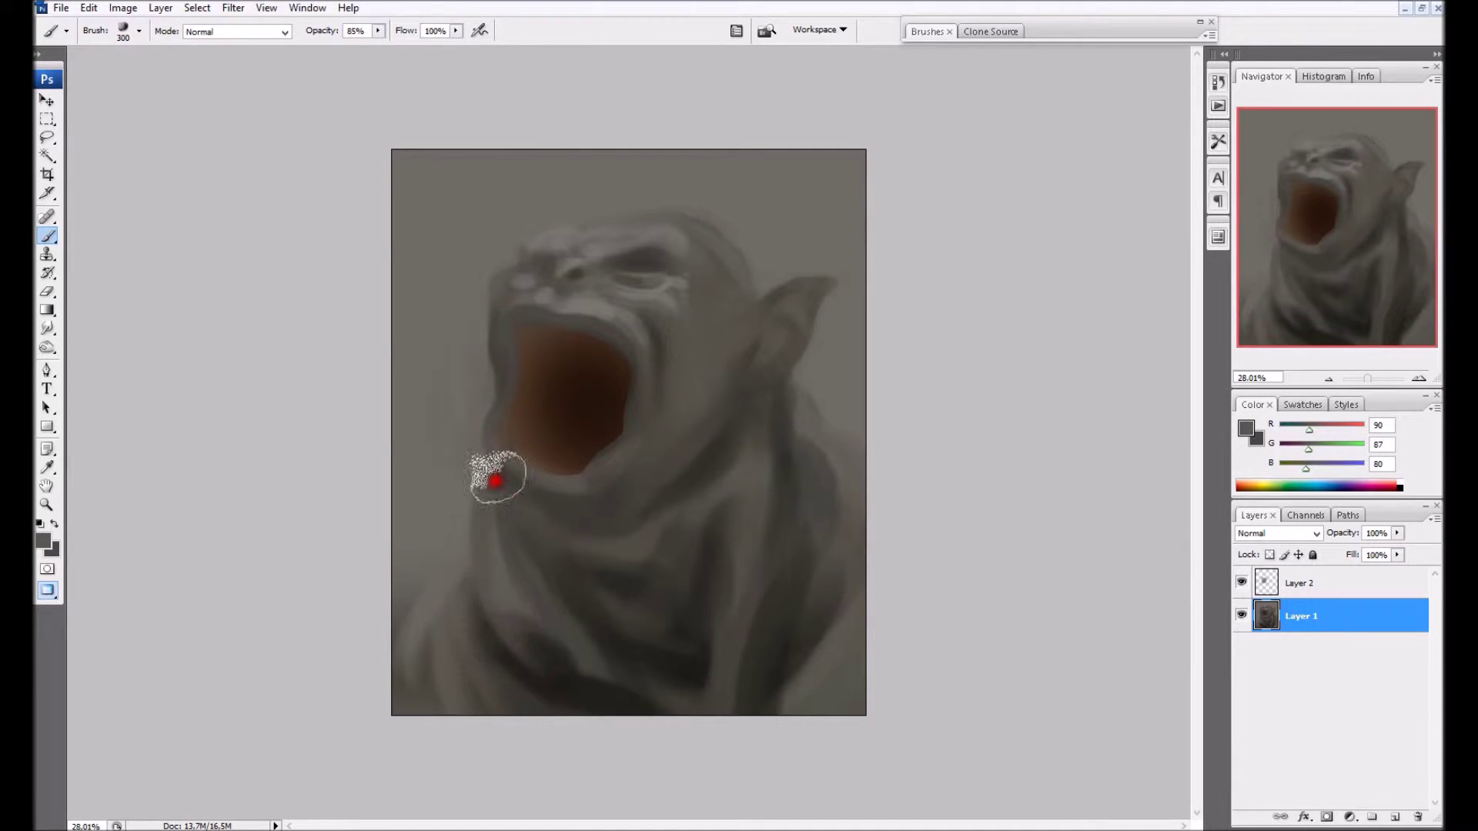
pyautogui.keyDown('alt'); pyautogui.click(605, 317); pyautogui.keyUp('alt')
pyautogui.press('[')
pyautogui.press('[')
pyautogui.press('[')
pyautogui.moveTo(653, 526)
pyautogui.mouseDown()
pyautogui.moveTo(749, 491)
pyautogui.moveTo(744, 587)
pyautogui.mouseUp()
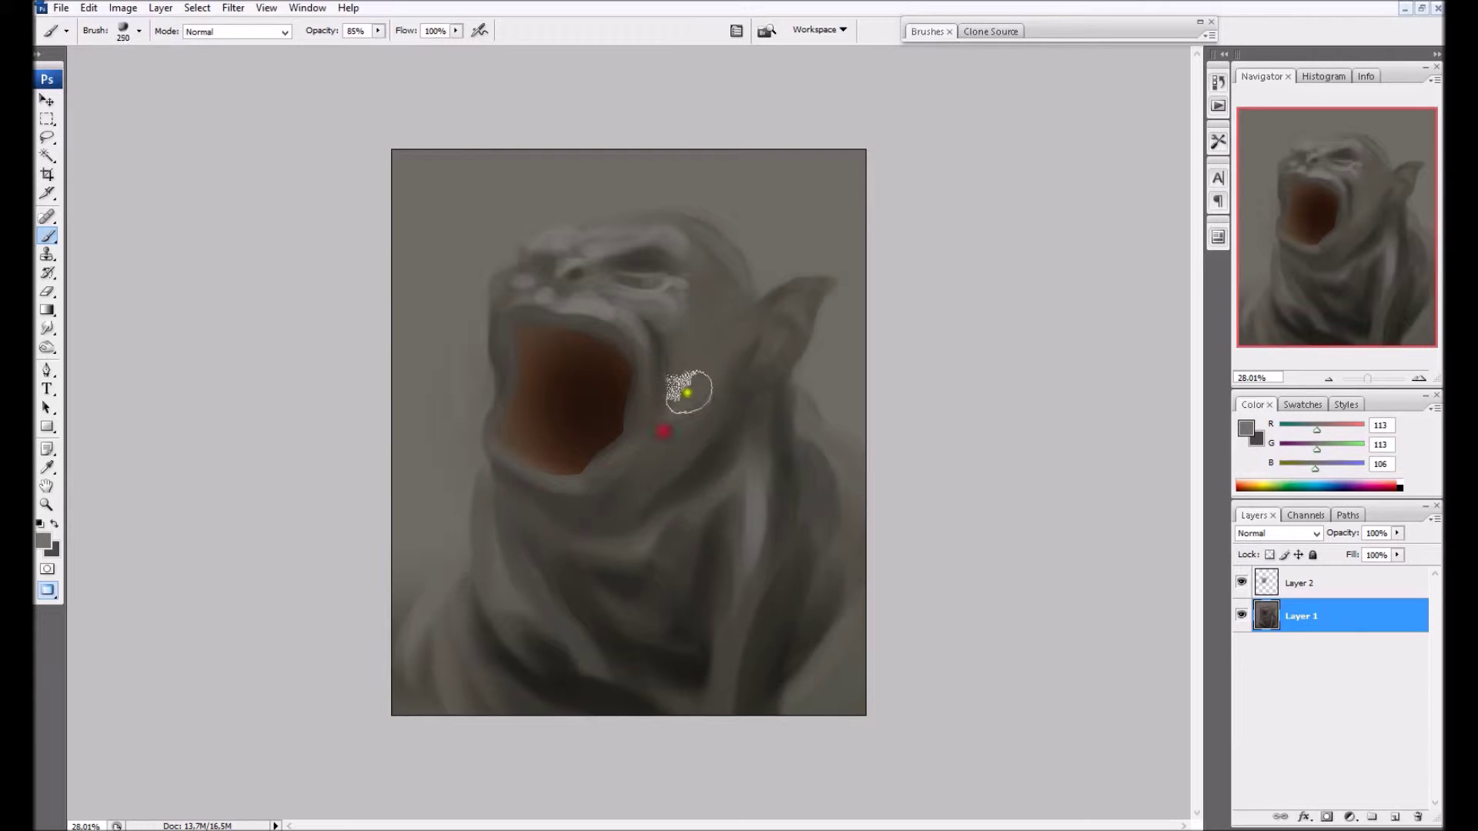
# Model the cheek and temple between the mouth and ear with broad strokes of sampled grey
pyautogui.press(']')
pyautogui.press(']')
pyautogui.keyDown('alt'); pyautogui.click(665, 404); pyautogui.keyUp('alt')
pyautogui.moveTo(674, 369); pyautogui.dragTo(734, 363)
pyautogui.moveTo(688, 296); pyautogui.dragTo(725, 308)
# Reduce the brush and paint dark sockets for both eyes with greys sampled from the face
pyautogui.press('[')
pyautogui.press('[')
pyautogui.press('[')
pyautogui.press('[')
pyautogui.keyDown('alt'); pyautogui.click(609, 259); pyautogui.keyUp('alt')
pyautogui.press('[')
pyautogui.keyDown('alt'); pyautogui.click(532, 254); pyautogui.keyUp('alt')
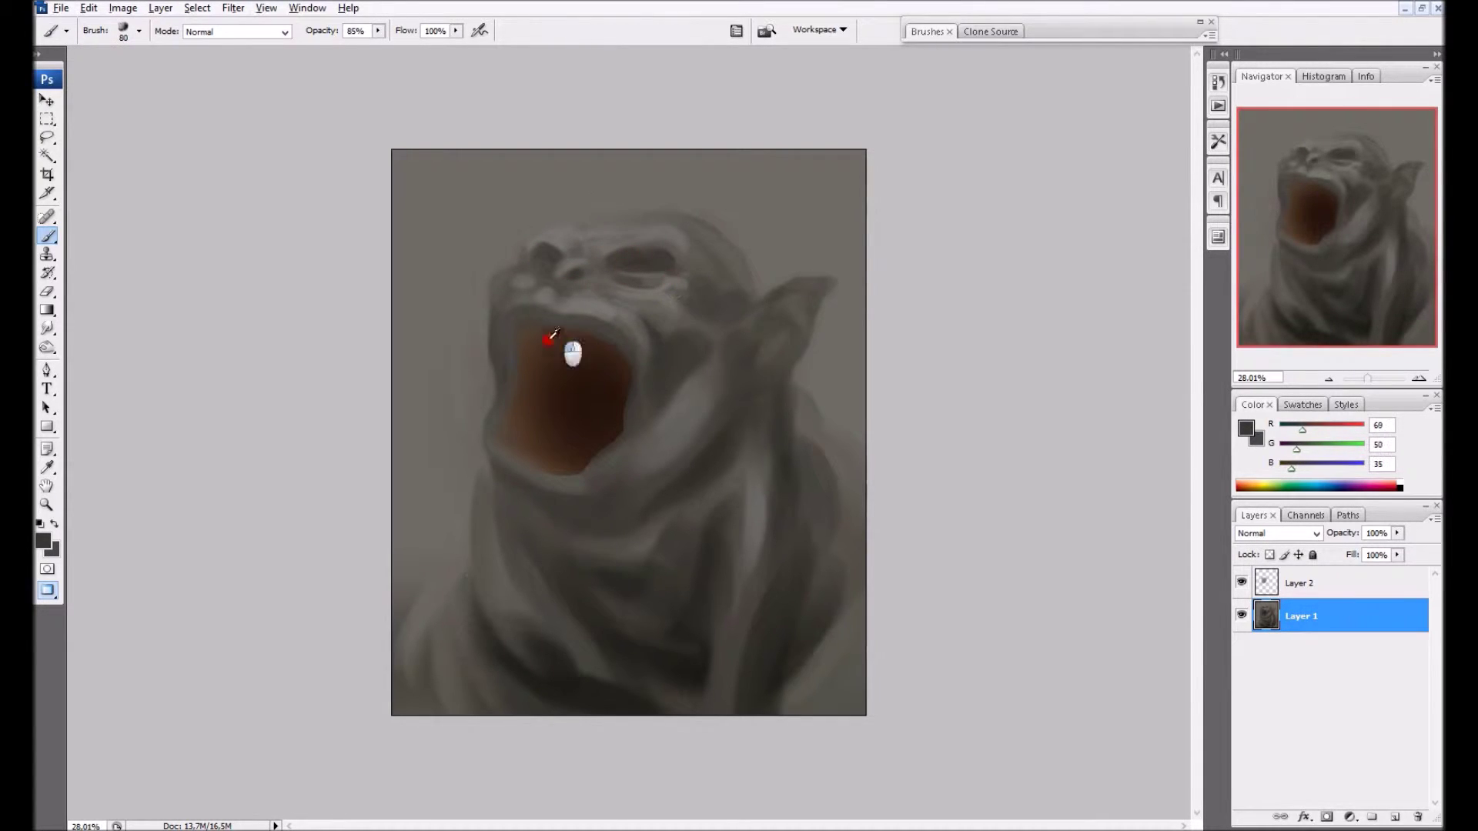
# Paint reddish-brown eye openings with mouth colour and shape their lids with fine strokes of sampled grey
pyautogui.scroll(4, 600, 204)
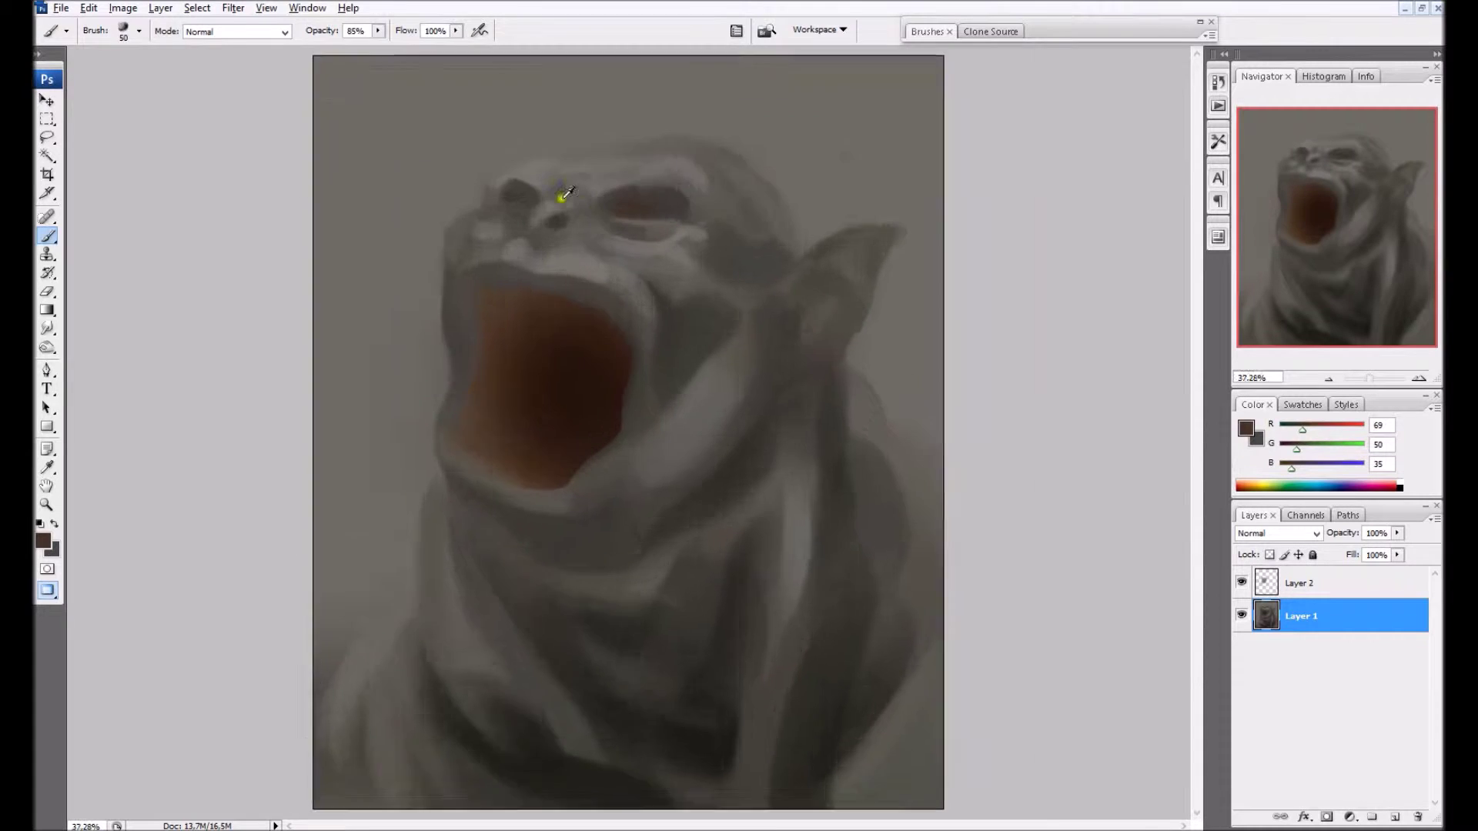
pyautogui.press('[')
pyautogui.keyDown('alt'); pyautogui.click(685, 285); pyautogui.keyUp('alt')
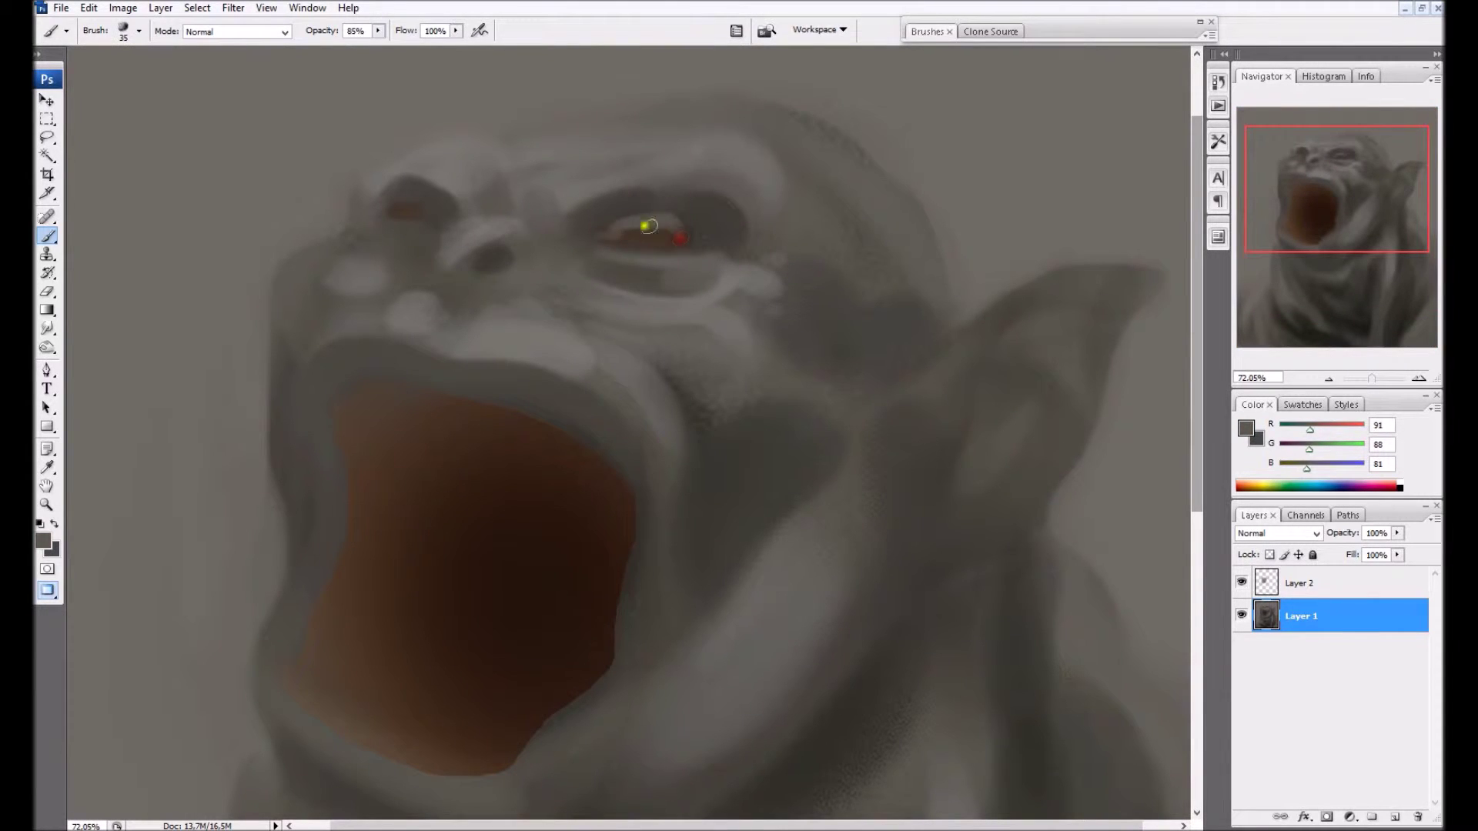
pyautogui.keyDown('alt'); pyautogui.click(697, 228); pyautogui.keyUp('alt')
pyautogui.keyDown('alt'); pyautogui.click(684, 241); pyautogui.keyUp('alt')
pyautogui.keyDown('alt'); pyautogui.click(424, 188); pyautogui.keyUp('alt')
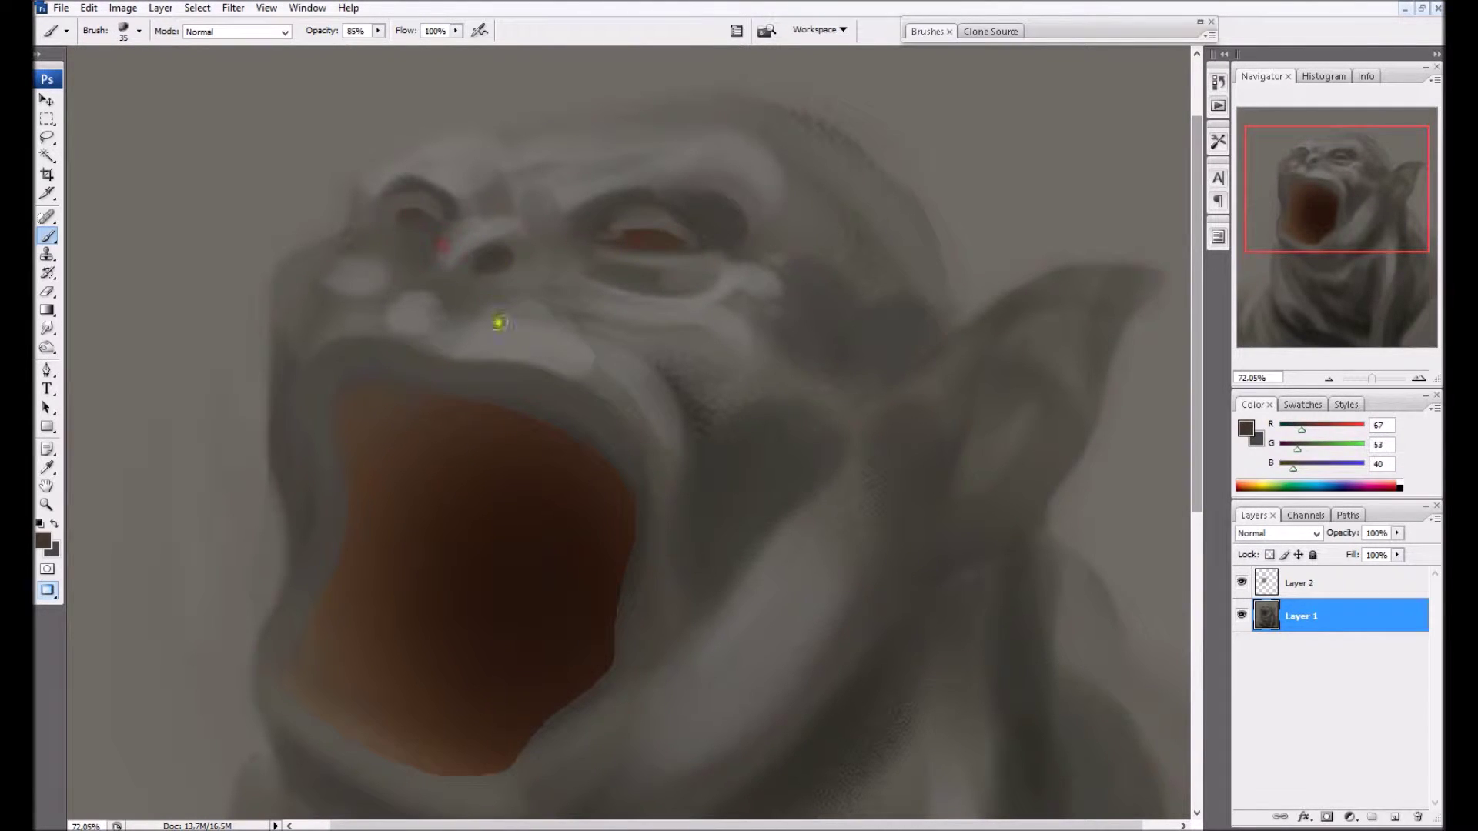
# Paint both eyeballs a light peach with a fine brush and trim their edges with sampled dark grey
pyautogui.click(47, 538)
pyautogui.click(595, 240)
pyautogui.click(884, 102)
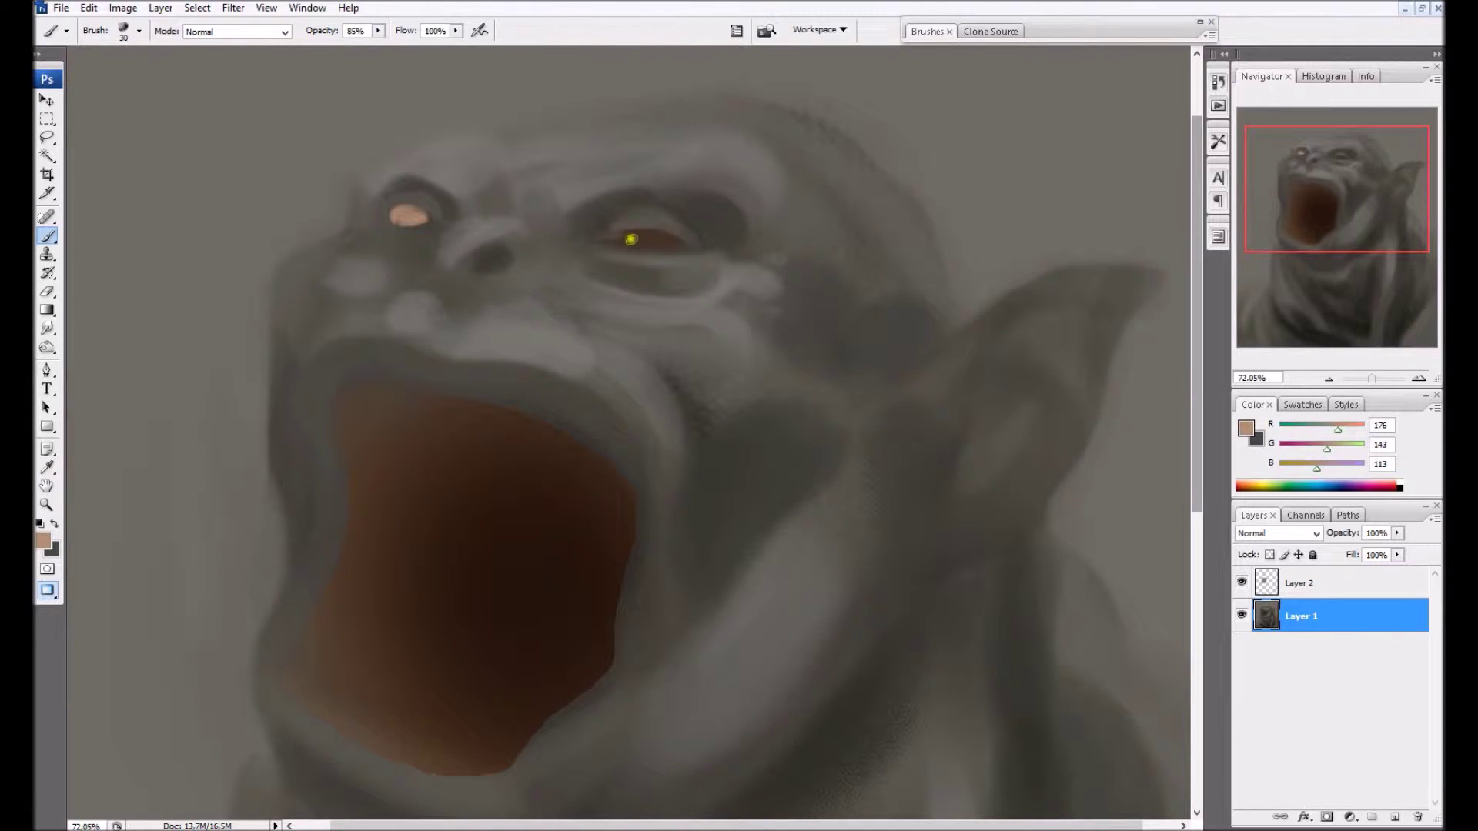
pyautogui.moveTo(636, 243); pyautogui.dragTo(620, 242)
pyautogui.keyDown('alt'); pyautogui.click(663, 252); pyautogui.keyUp('alt')
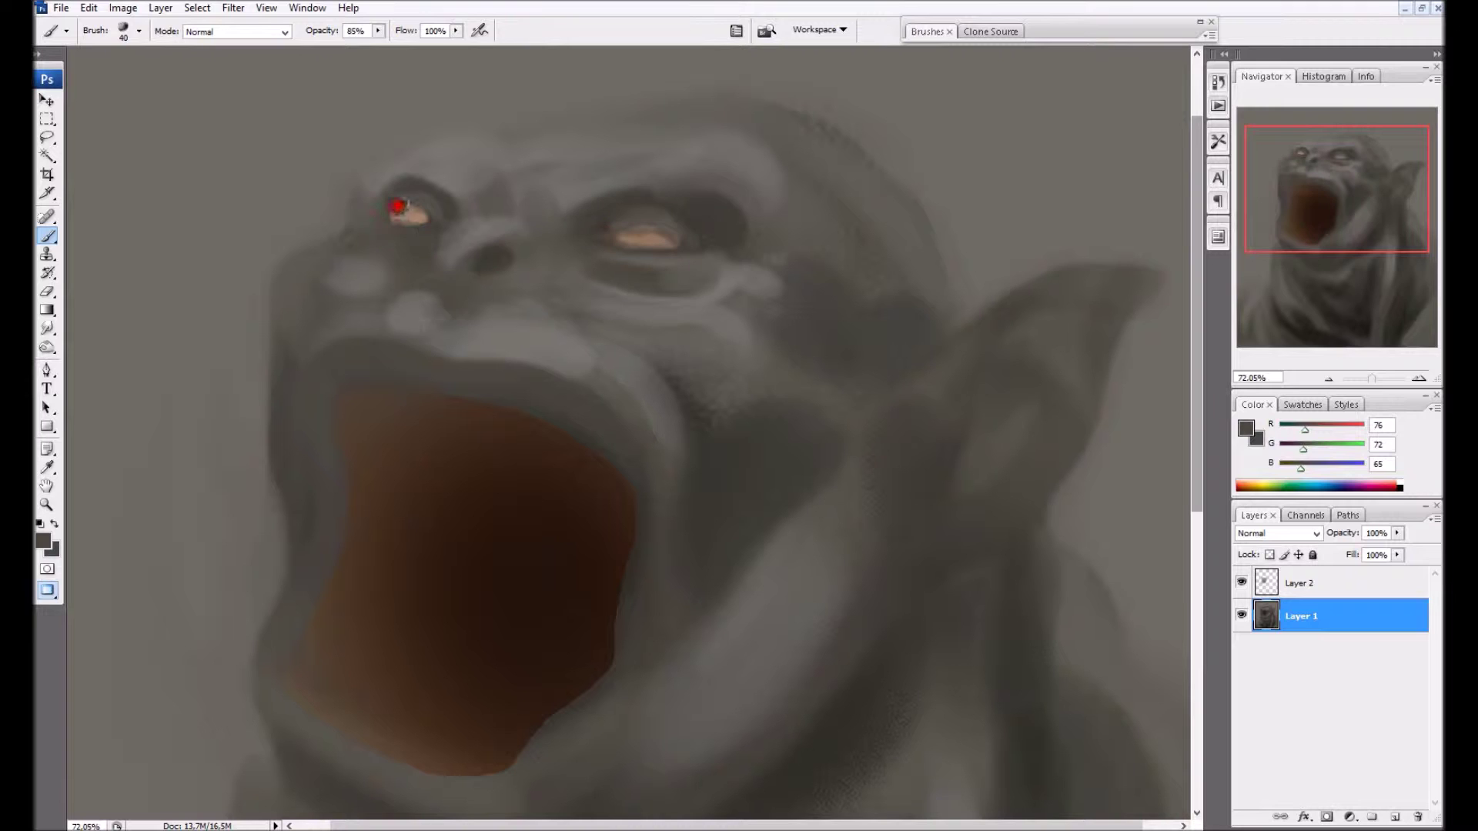
# Paint orange-red irises (R 220, G 121, B 95) and dark grey pupils in both eyes
pyautogui.keyDown('alt'); pyautogui.click(486, 305); pyautogui.keyUp('alt')
pyautogui.click(53, 546)
pyautogui.click(647, 238)
pyautogui.click(886, 199)
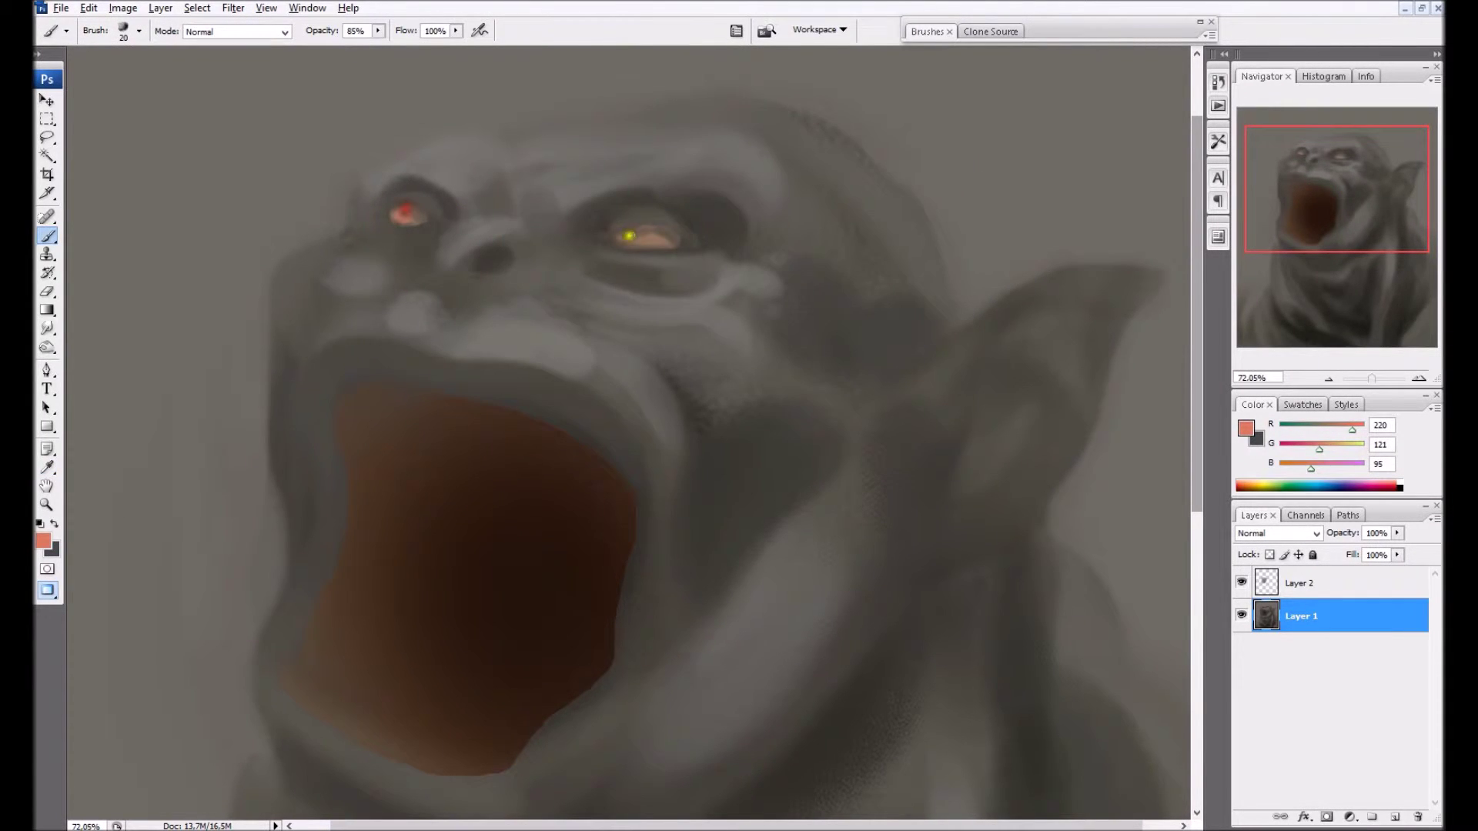
pyautogui.keyDown('alt'); pyautogui.click(579, 244); pyautogui.keyUp('alt')
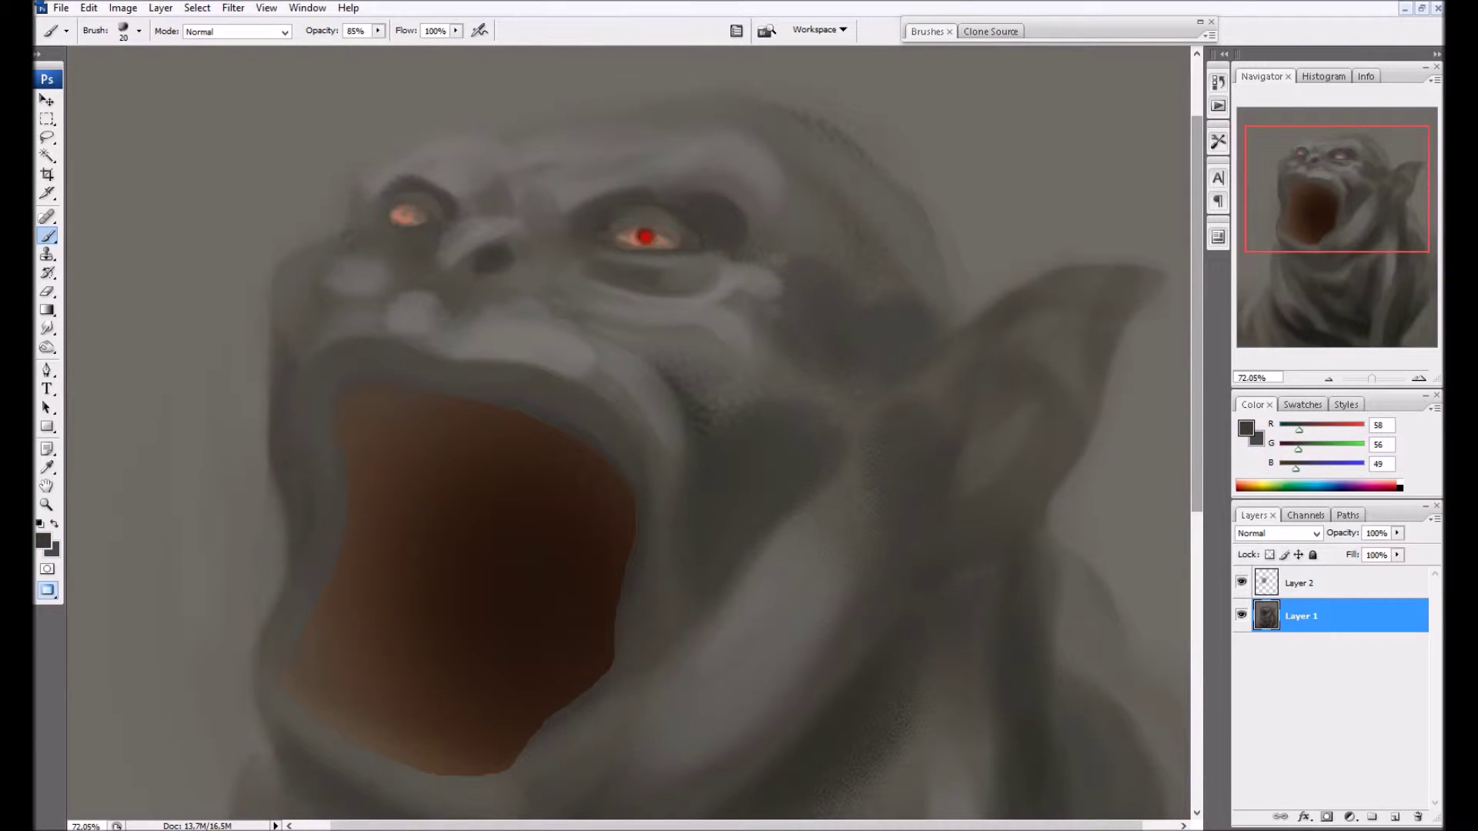
# Define the upper eyelids of both eyes with a size 40 brush and sampled greys
pyautogui.keyDown('alt'); pyautogui.click(502, 350); pyautogui.keyUp('alt')
pyautogui.press(']')
pyautogui.press(']')
pyautogui.moveTo(400, 202); pyautogui.dragTo(420, 202)
pyautogui.moveTo(611, 226)
pyautogui.mouseDown()
pyautogui.moveTo(620, 186)
pyautogui.moveTo(643, 209)
pyautogui.mouseUp()
pyautogui.keyDown('alt'); pyautogui.click(621, 189); pyautogui.keyUp('alt')
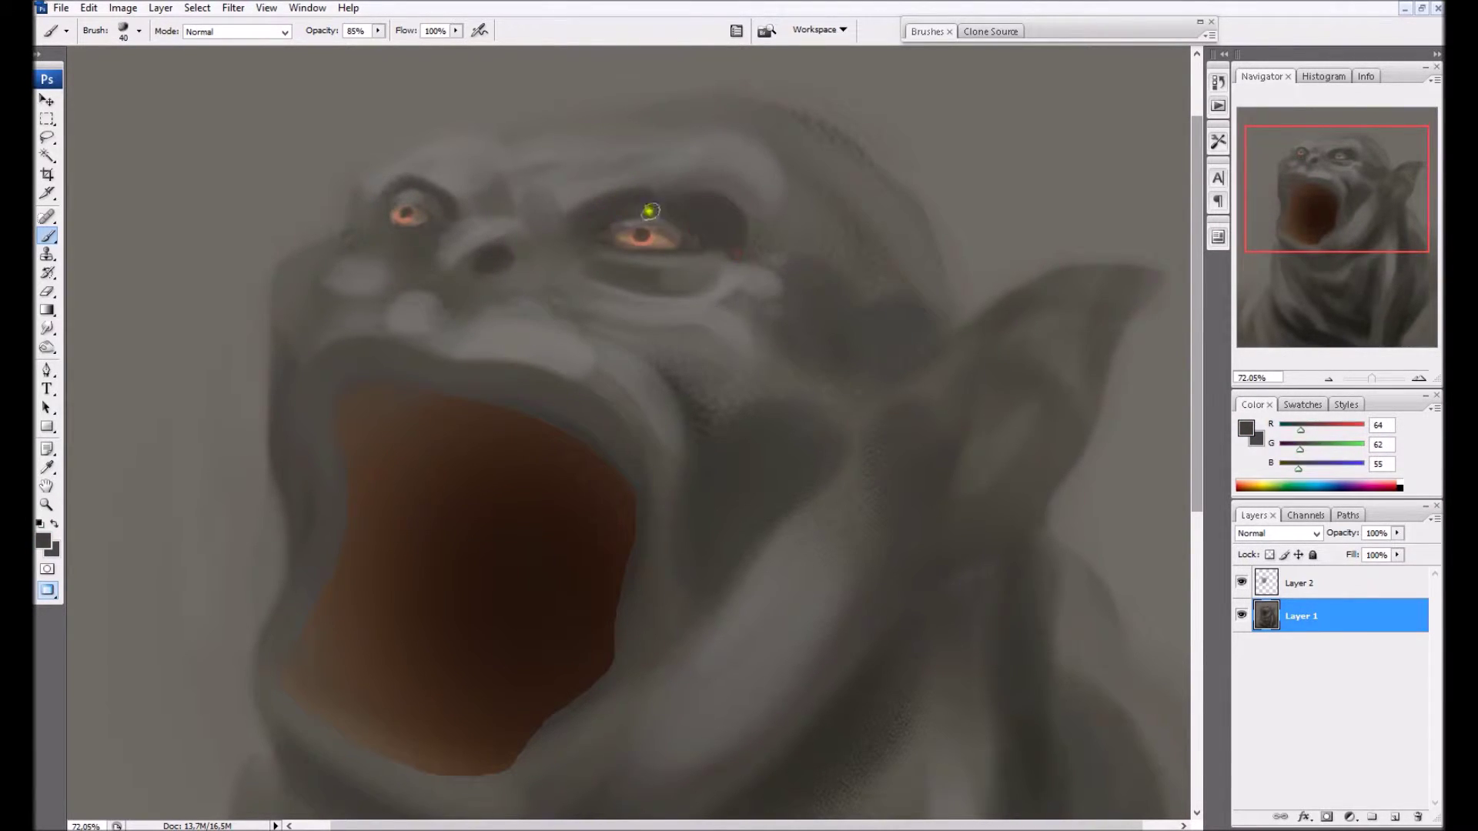
# Paint lighter folds under the larger eye and across the cheek down to the near side of the upper lip with sampled greys
pyautogui.keyDown('alt'); pyautogui.click(679, 283); pyautogui.keyUp('alt')
pyautogui.moveTo(614, 258)
pyautogui.mouseDown()
pyautogui.moveTo(594, 243)
pyautogui.moveTo(565, 266)
pyautogui.moveTo(592, 309)
pyautogui.moveTo(681, 331)
pyautogui.mouseUp()
pyautogui.keyDown('alt'); pyautogui.click(680, 313); pyautogui.keyUp('alt')
pyautogui.press(']')
pyautogui.press(']')
pyautogui.press(']')
pyautogui.moveTo(586, 322); pyautogui.dragTo(656, 387)
pyautogui.moveTo(547, 320); pyautogui.dragTo(589, 377)
pyautogui.moveTo(546, 353); pyautogui.dragTo(651, 465)
pyautogui.keyDown('alt'); pyautogui.click(600, 444); pyautogui.keyUp('alt')
pyautogui.moveTo(540, 380)
pyautogui.mouseDown()
pyautogui.moveTo(408, 348)
pyautogui.moveTo(554, 351)
pyautogui.mouseUp()
# Add small bumps and creases along the upper lip with a finer brush and sampled greys
pyautogui.press('[')
pyautogui.press('[')
pyautogui.moveTo(503, 347); pyautogui.dragTo(511, 324)
pyautogui.moveTo(598, 374); pyautogui.dragTo(606, 361)
pyautogui.moveTo(423, 348); pyautogui.dragTo(406, 348)
pyautogui.click(358, 332)
pyautogui.keyDown('alt'); pyautogui.click(515, 336); pyautogui.keyUp('alt')
pyautogui.moveTo(514, 333); pyautogui.dragTo(506, 349)
pyautogui.moveTo(548, 339); pyautogui.dragTo(556, 354)
pyautogui.moveTo(365, 316); pyautogui.dragTo(311, 354)
pyautogui.moveTo(409, 325); pyautogui.dragTo(314, 366)
pyautogui.keyDown('alt'); pyautogui.click(380, 339); pyautogui.keyUp('alt')
# Blend the mouth interior and soften its lower rim with a large brush up to size 125 and sampled reddish browns
pyautogui.keyDown('alt'); pyautogui.click(620, 501); pyautogui.keyUp('alt')
pyautogui.press(']')
pyautogui.press(']')
pyautogui.press(']')
pyautogui.press(']')
pyautogui.press(']')
pyautogui.press(']')
pyautogui.moveTo(538, 405)
pyautogui.mouseDown()
pyautogui.moveTo(347, 431)
pyautogui.moveTo(360, 564)
pyautogui.moveTo(290, 634)
pyautogui.moveTo(302, 689)
pyautogui.mouseUp()
pyautogui.keyDown('alt'); pyautogui.click(372, 631); pyautogui.keyUp('alt')
pyautogui.keyDown('alt'); pyautogui.click(342, 715); pyautogui.keyUp('alt')
pyautogui.moveTo(346, 735)
pyautogui.mouseDown()
pyautogui.moveTo(441, 766)
pyautogui.moveTo(594, 685)
pyautogui.moveTo(626, 574)
pyautogui.moveTo(549, 727)
pyautogui.mouseUp()
pyautogui.keyDown('alt'); pyautogui.click(619, 506); pyautogui.keyUp('alt')
pyautogui.keyDown('alt'); pyautogui.click(507, 750); pyautogui.keyUp('alt')
pyautogui.moveTo(566, 672)
pyautogui.mouseDown()
pyautogui.moveTo(520, 734)
pyautogui.moveTo(449, 768)
pyautogui.mouseUp()
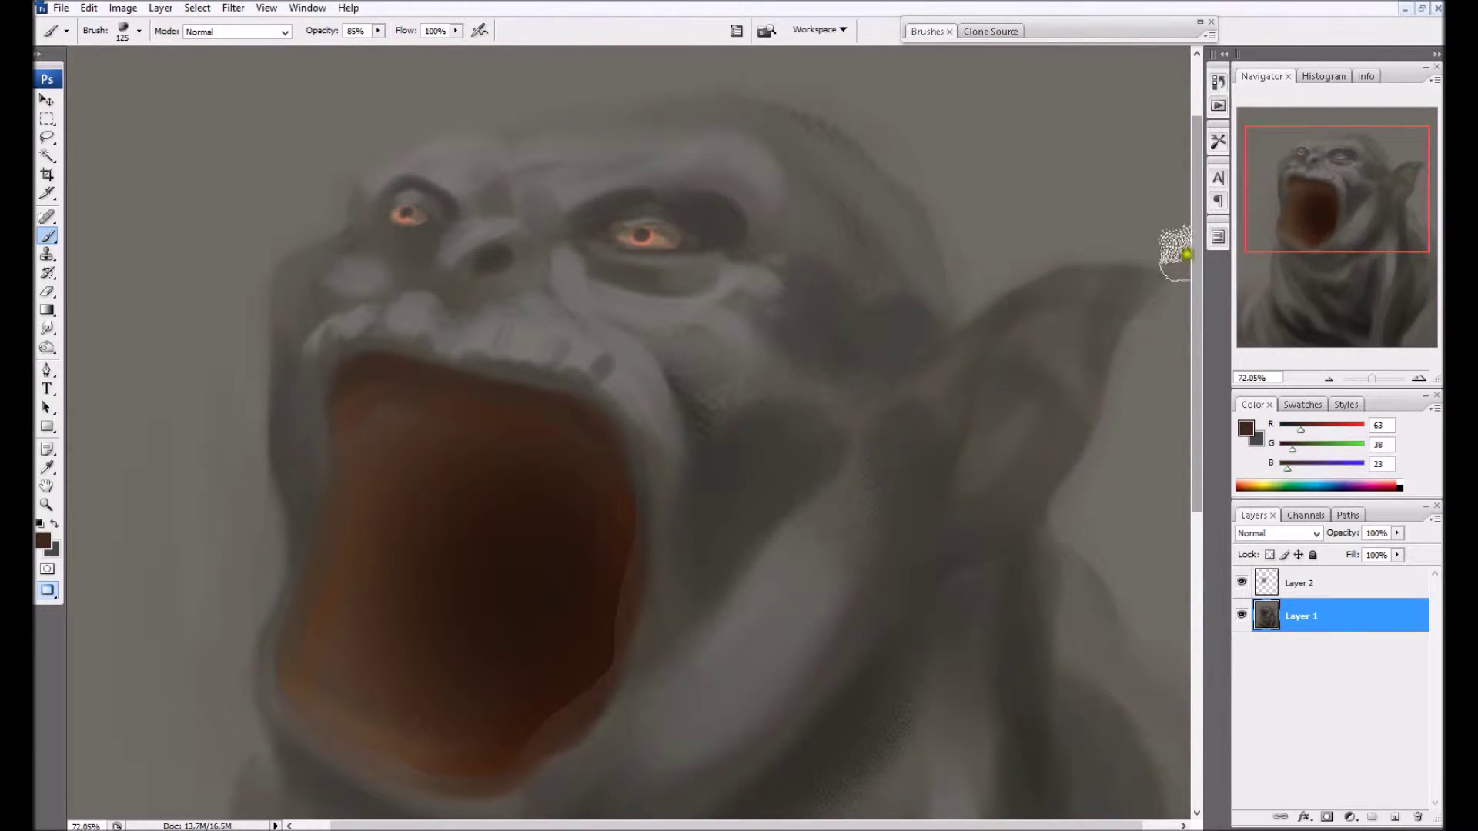
# Smooth the mouth's lower near edge with a size 100 brush and sampled mouth colour
pyautogui.moveTo(1196, 254); pyautogui.dragTo(1196, 309)
pyautogui.keyDown('alt'); pyautogui.click(556, 745); pyautogui.keyUp('alt')
pyautogui.press('[')
pyautogui.press('[')
pyautogui.moveTo(514, 699); pyautogui.dragTo(624, 568)
# Paint the rim and inner folds of the pointed ear with sampled grey (R 99, G 98, B 91)
pyautogui.keyDown('alt'); pyautogui.click(696, 576); pyautogui.keyUp('alt')
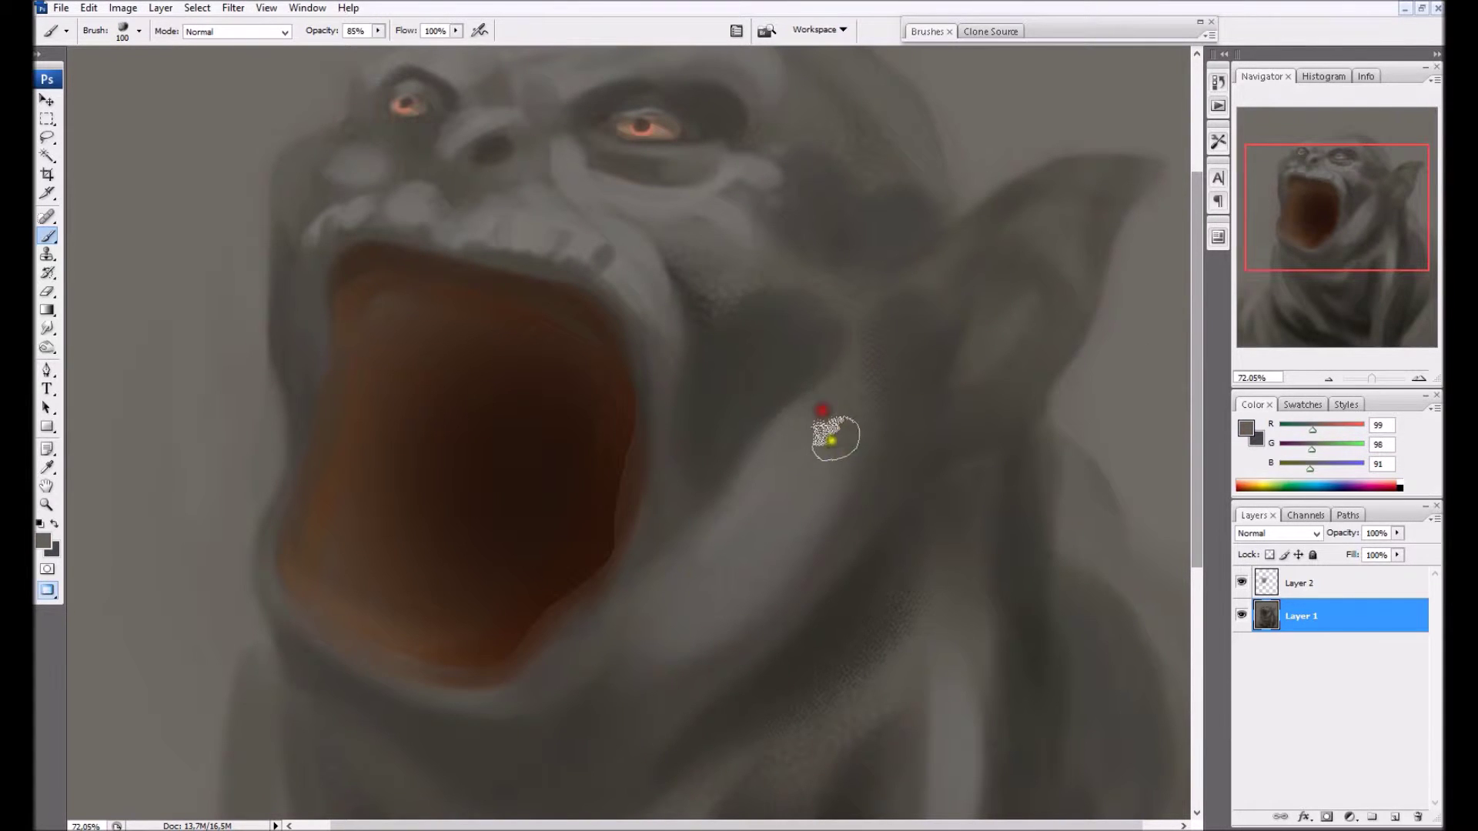
pyautogui.moveTo(952, 274); pyautogui.dragTo(945, 360)
pyautogui.moveTo(986, 225); pyautogui.dragTo(1059, 166)
pyautogui.moveTo(1031, 258)
pyautogui.mouseDown()
pyautogui.moveTo(1046, 315)
pyautogui.moveTo(979, 396)
pyautogui.mouseUp()
pyautogui.moveTo(1015, 291); pyautogui.dragTo(976, 351)
# Darken the cheek hollow between the mouth and jaw with a size 80 brush and sampled dark grey
pyautogui.keyDown('alt'); pyautogui.click(904, 393); pyautogui.keyUp('alt')
pyautogui.press('[')
pyautogui.moveTo(698, 404); pyautogui.dragTo(717, 464)
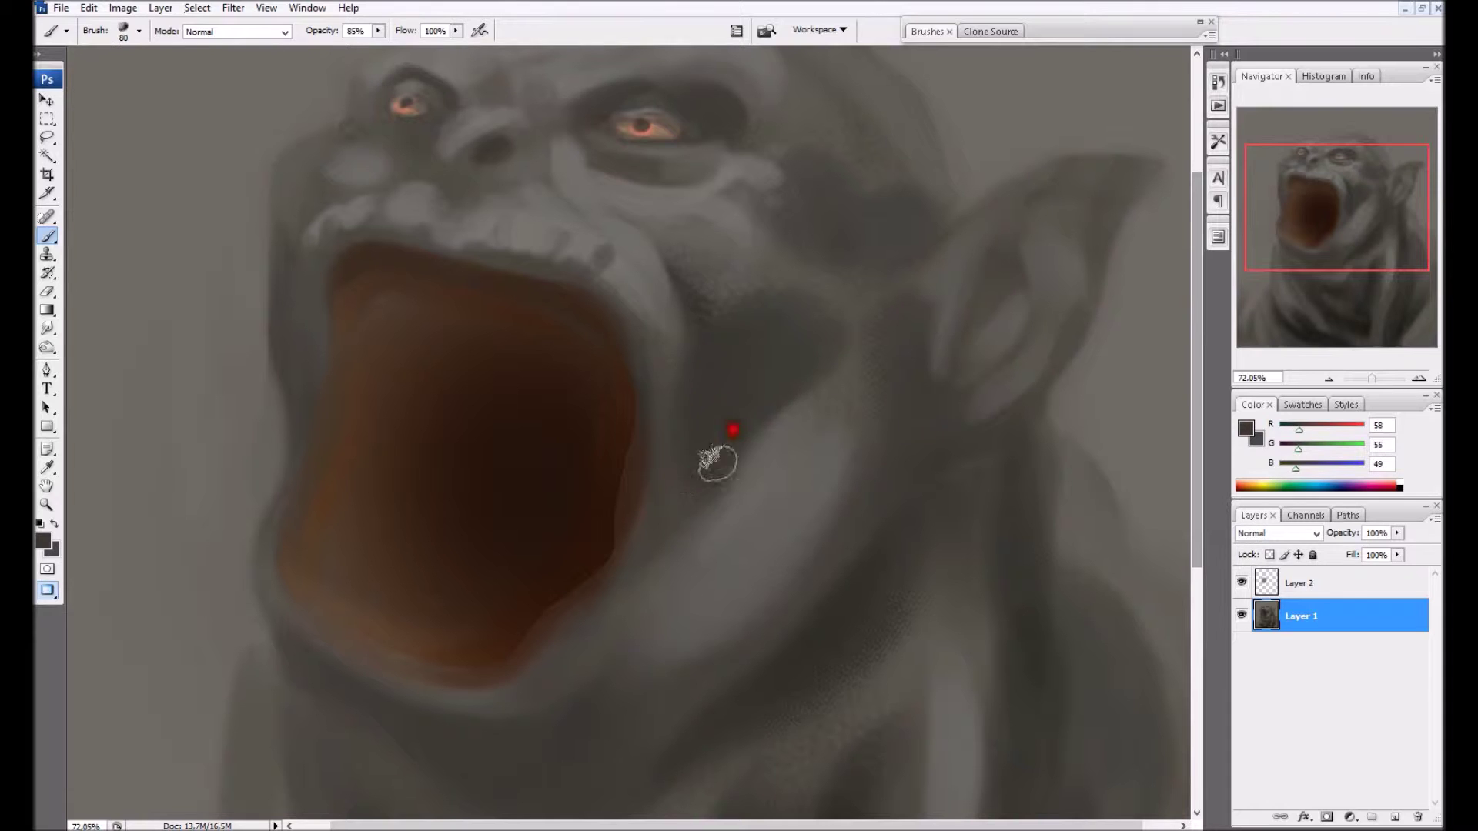
# Tint the inside of the pointed ear reddish with colour sampled from the near eye
pyautogui.keyDown('alt'); pyautogui.click(639, 125); pyautogui.keyUp('alt')
pyautogui.moveTo(973, 319)
pyautogui.mouseDown()
pyautogui.moveTo(1006, 250)
pyautogui.moveTo(949, 372)
pyautogui.mouseUp()
pyautogui.moveTo(1037, 204); pyautogui.dragTo(1055, 319)
pyautogui.press(']')
pyautogui.press(']')
pyautogui.press(']')
pyautogui.moveTo(1038, 277)
pyautogui.mouseDown()
pyautogui.moveTo(1115, 158)
pyautogui.moveTo(1032, 277)
pyautogui.moveTo(1049, 218)
pyautogui.moveTo(1024, 246)
pyautogui.mouseUp()
# Refine the nose, nostrils and the upper lip beneath them with small brush strokes in sampled greys
pyautogui.keyDown('alt'); pyautogui.click(485, 154); pyautogui.keyUp('alt')
pyautogui.press('[')
pyautogui.press('[')
pyautogui.keyDown('alt'); pyautogui.click(439, 137); pyautogui.keyUp('alt')
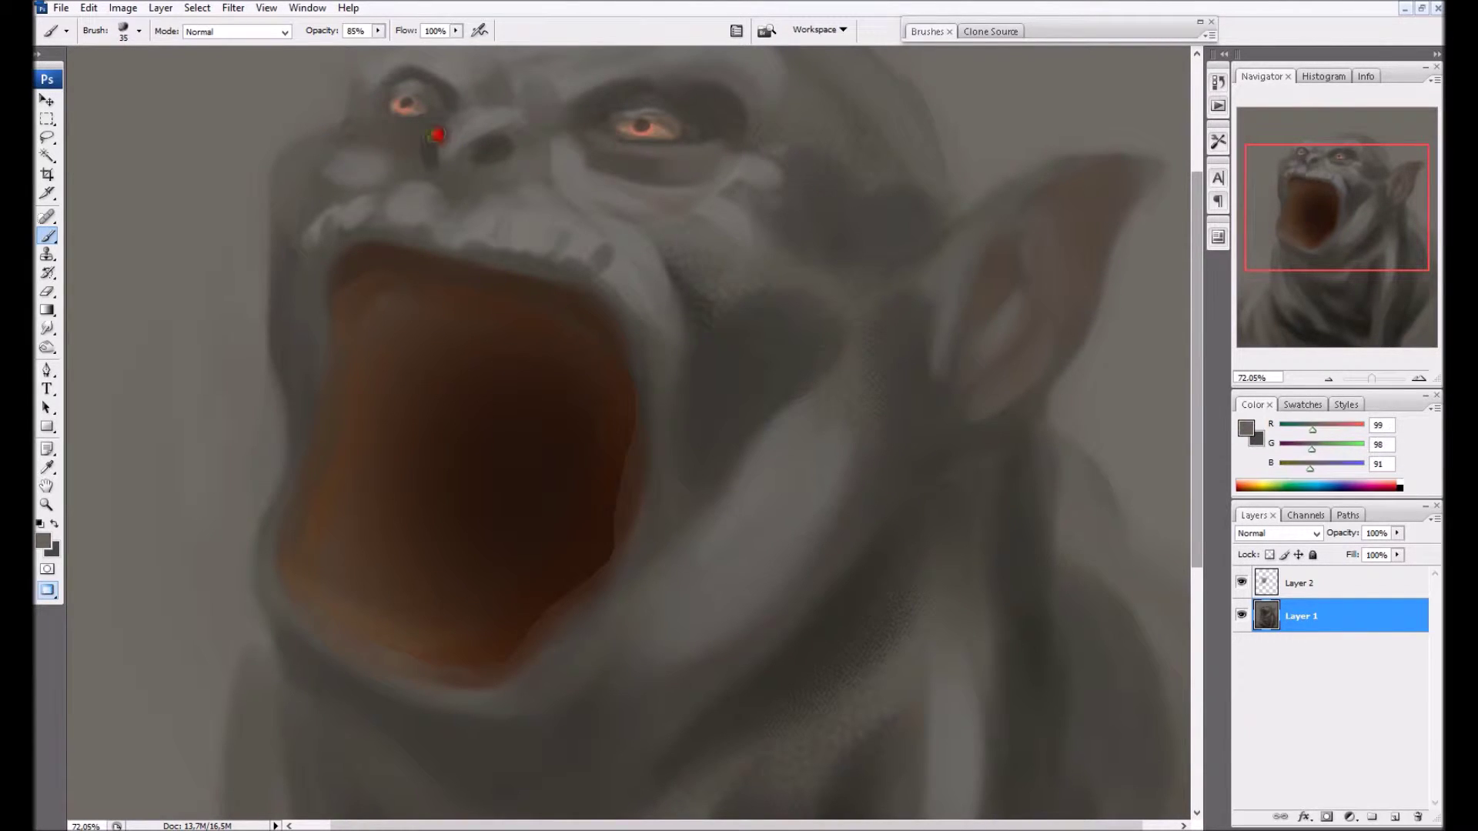
pyautogui.keyDown('alt'); pyautogui.click(464, 174); pyautogui.keyUp('alt')
pyautogui.keyDown('alt'); pyautogui.click(419, 187); pyautogui.keyUp('alt')
pyautogui.moveTo(422, 165); pyautogui.dragTo(379, 205)
pyautogui.keyDown('alt'); pyautogui.click(503, 165); pyautogui.keyUp('alt')
pyautogui.press('[')
pyautogui.moveTo(471, 191); pyautogui.dragTo(436, 160)
pyautogui.moveTo(531, 196); pyautogui.dragTo(541, 154)
pyautogui.keyDown('alt'); pyautogui.click(568, 216); pyautogui.keyUp('alt')
pyautogui.moveTo(620, 233); pyautogui.dragTo(631, 240)
# Shape the far edge of the face beside the nose with a size 70 brush and sampled grey
pyautogui.scroll(-8, 653, 486)
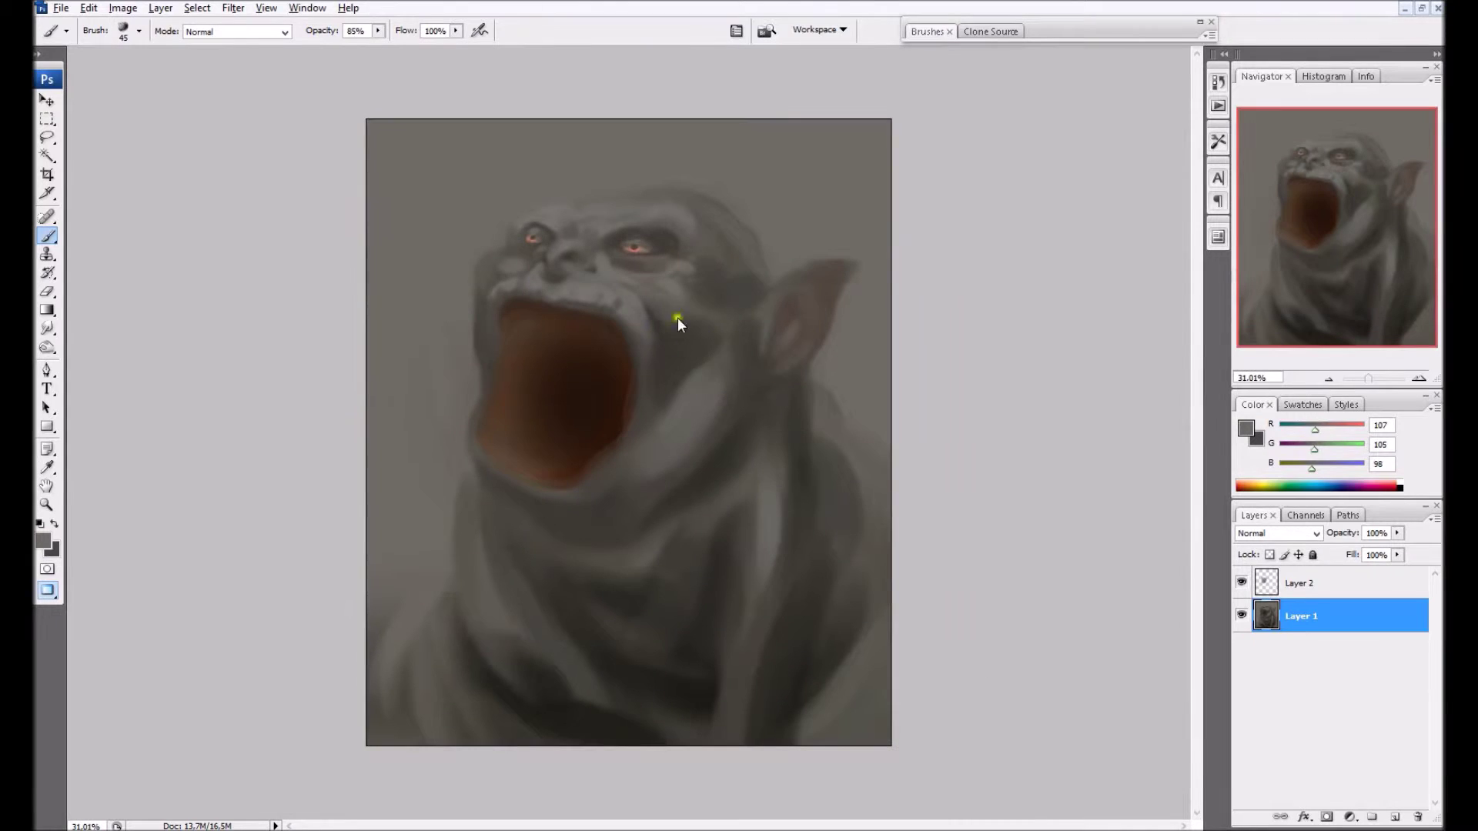
pyautogui.press(']')
pyautogui.press(']')
pyautogui.press(']')
pyautogui.keyDown('alt'); pyautogui.click(489, 275); pyautogui.keyUp('alt')
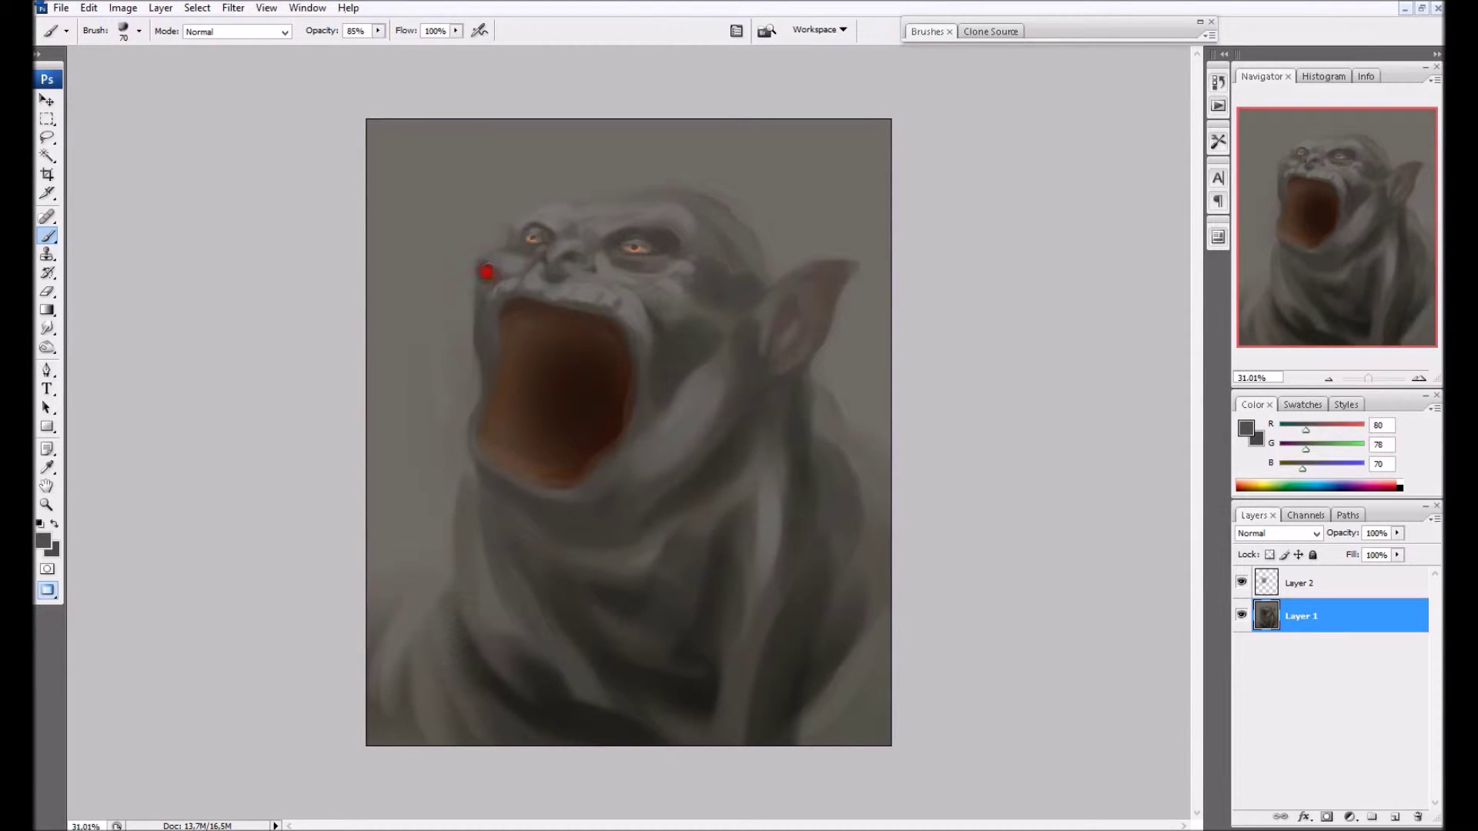
pyautogui.keyDown('alt'); pyautogui.click(597, 295); pyautogui.keyUp('alt')
# Paint a row of grey upper teeth (R 116, G 116, B 109) with a size 50 brush, continuing on Layer 2
pyautogui.scroll(2, 669, 366)
pyautogui.press('[')
pyautogui.press('[')
pyautogui.keyDown('alt'); pyautogui.click(578, 265); pyautogui.keyUp('alt')
pyautogui.moveTo(495, 287)
pyautogui.mouseDown()
pyautogui.moveTo(501, 322)
pyautogui.moveTo(520, 289)
pyautogui.mouseUp()
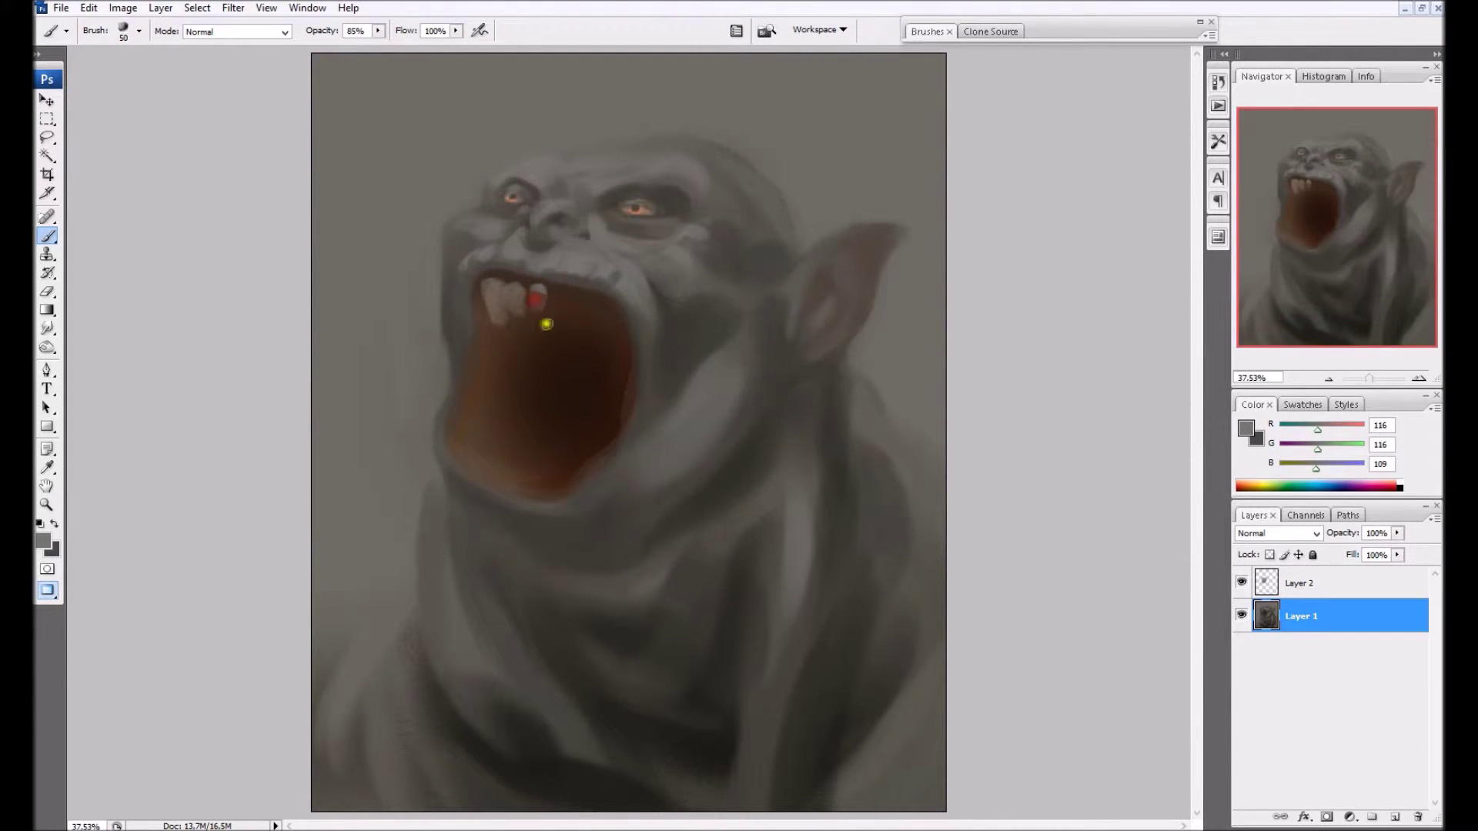
pyautogui.click(1353, 583)
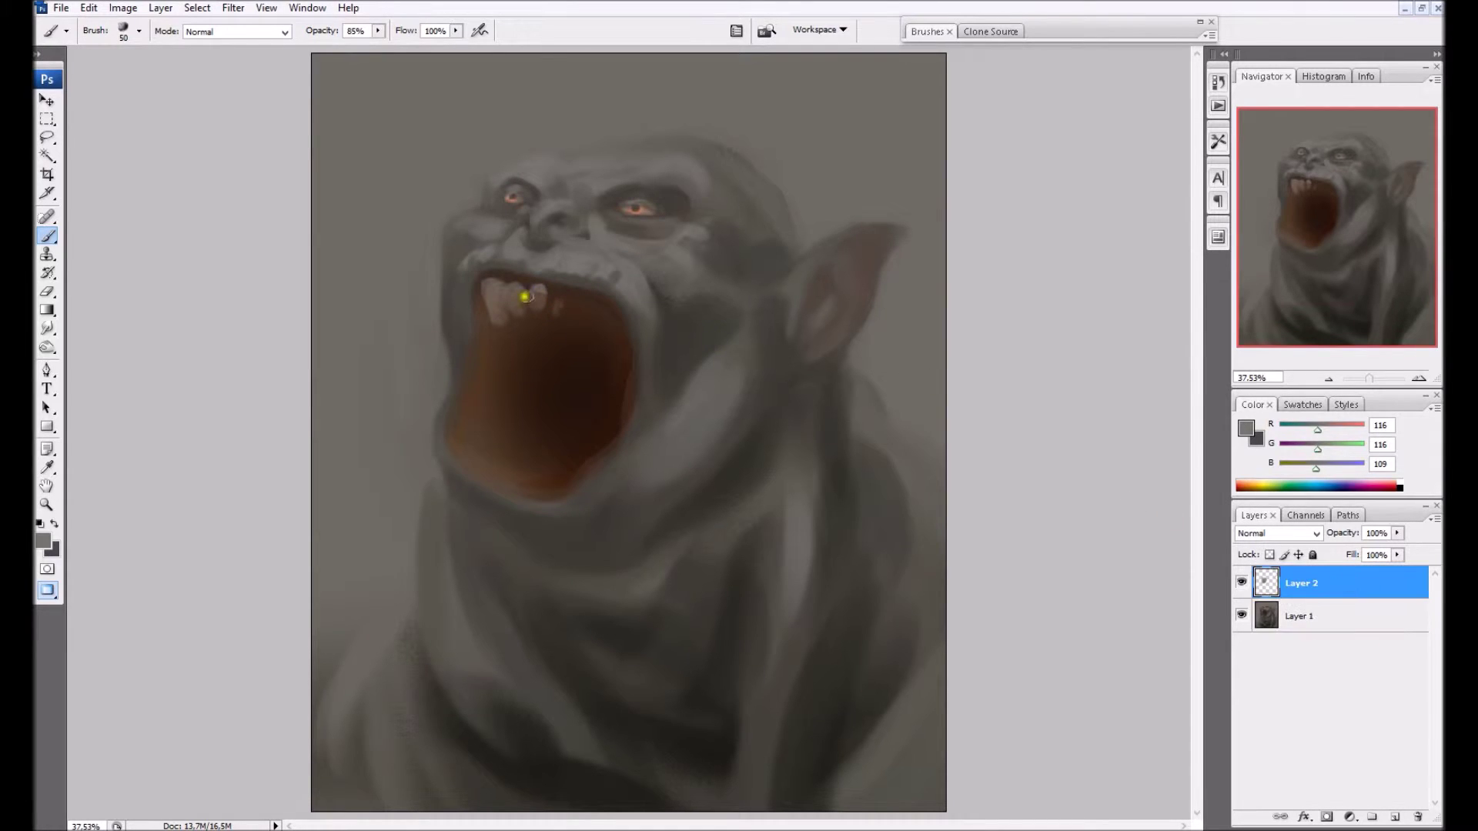
pyautogui.moveTo(547, 306); pyautogui.dragTo(576, 329)
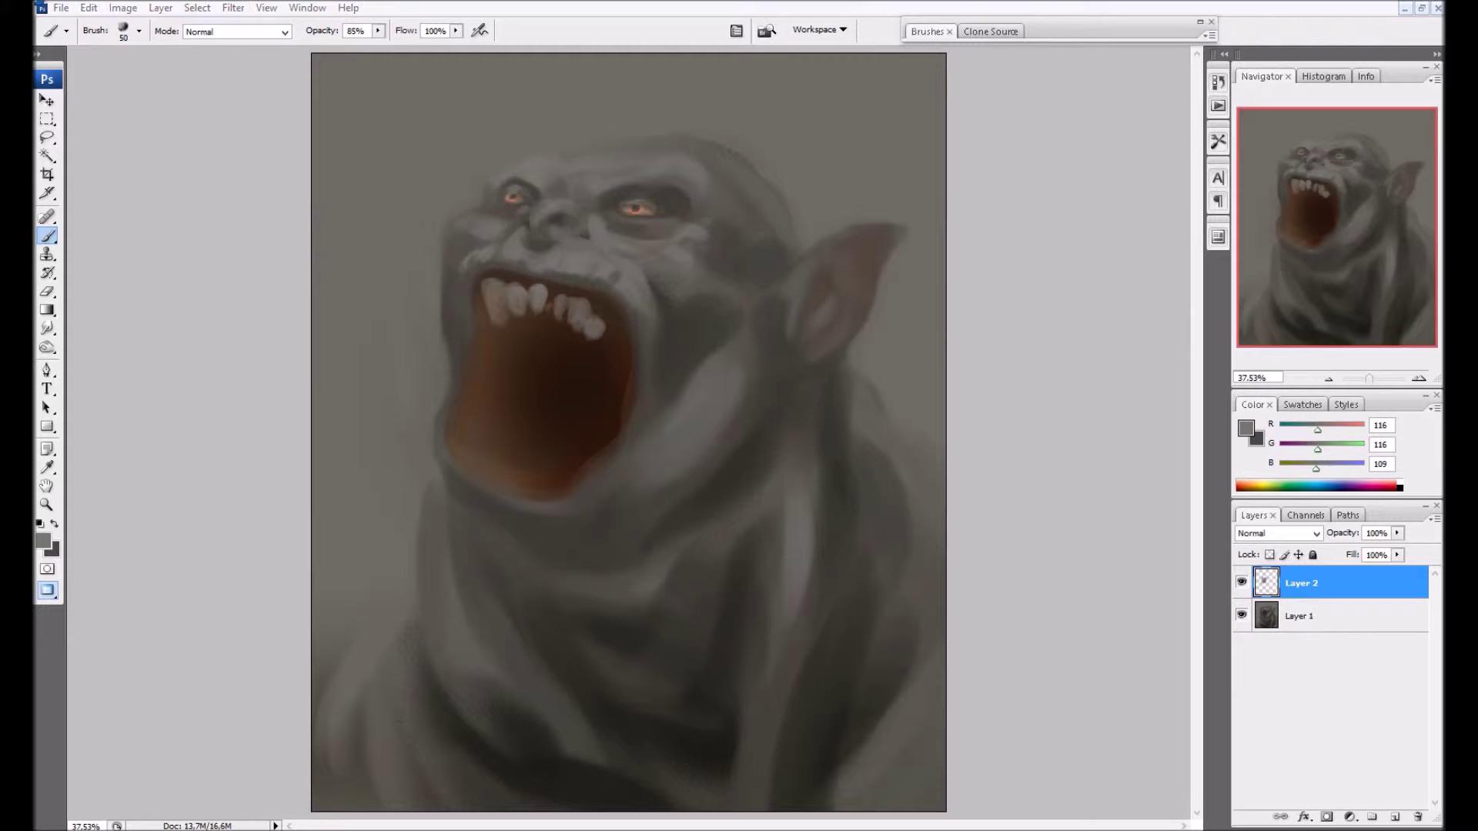
# Paint the upper gum over the tooth roots and around the near teeth with sampled browns, using a size 70 brush
pyautogui.keyDown('alt'); pyautogui.click(488, 346); pyautogui.keyUp('alt')
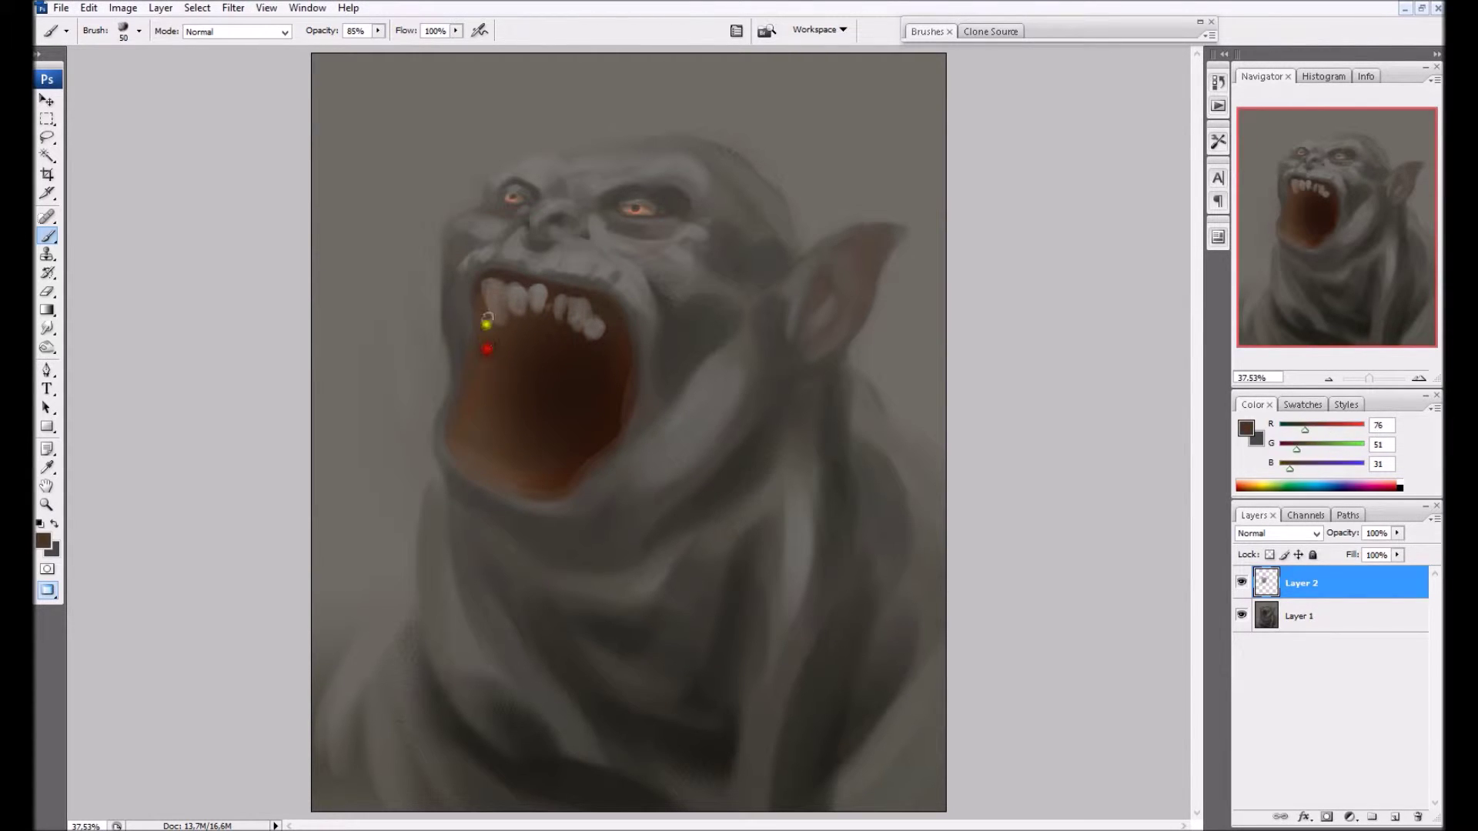
pyautogui.moveTo(487, 299)
pyautogui.mouseDown()
pyautogui.moveTo(531, 291)
pyautogui.moveTo(504, 300)
pyautogui.moveTo(590, 309)
pyautogui.mouseUp()
pyautogui.keyDown('alt'); pyautogui.click(582, 297); pyautogui.keyUp('alt')
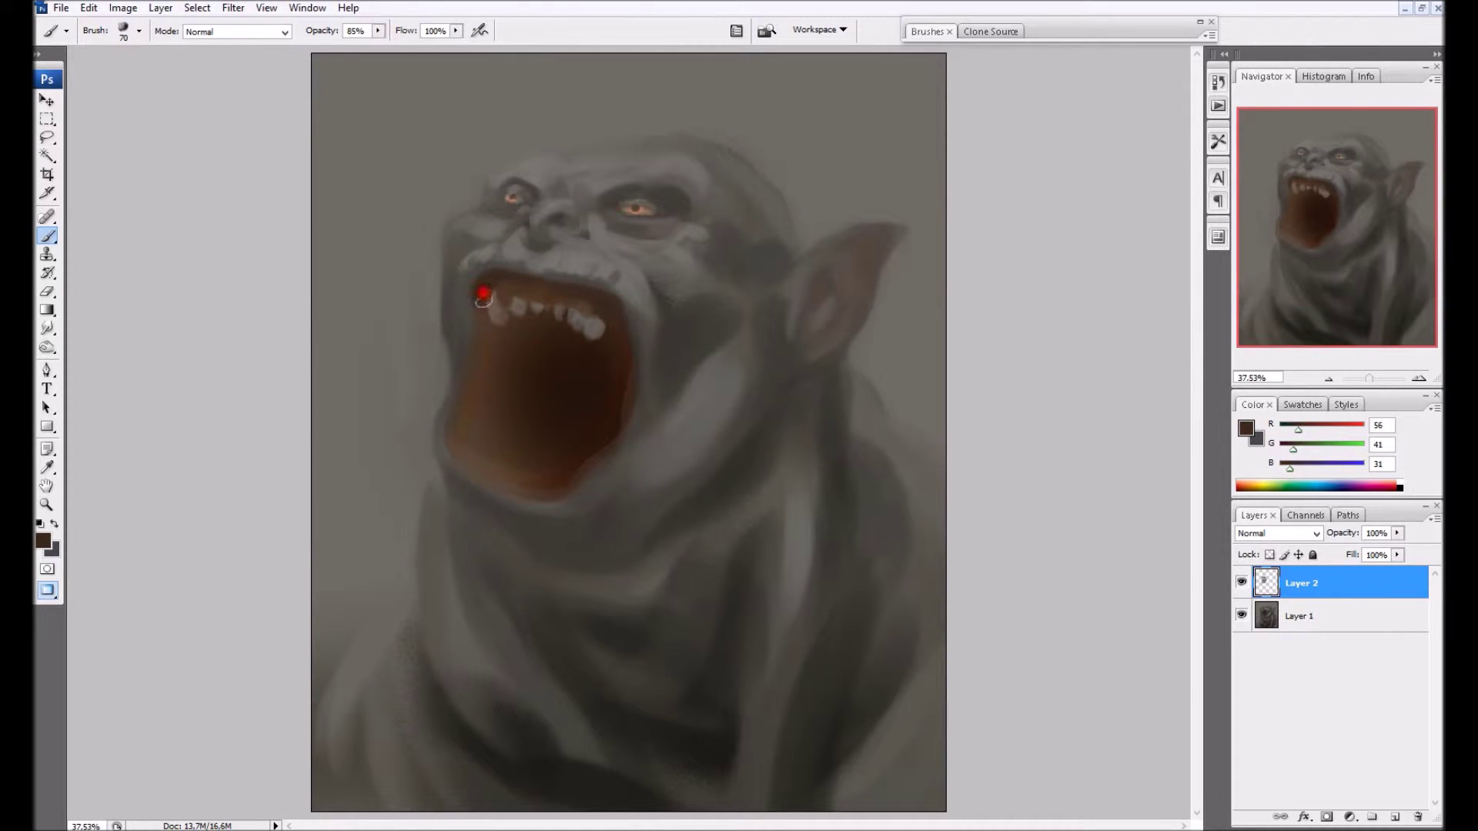
pyautogui.moveTo(501, 300); pyautogui.dragTo(535, 308)
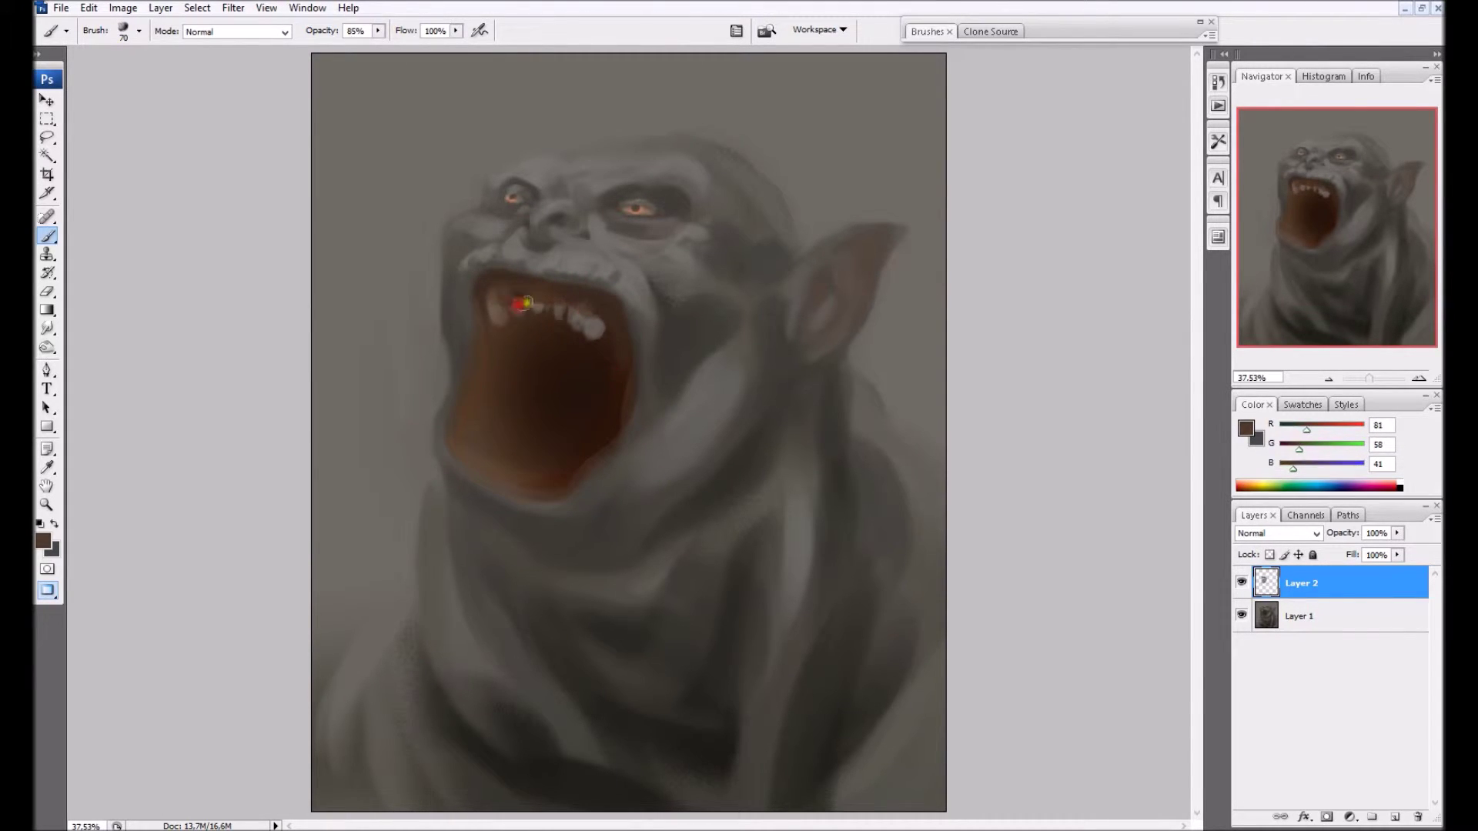
pyautogui.keyDown('alt'); pyautogui.click(578, 319); pyautogui.keyUp('alt')
pyautogui.keyDown('alt'); pyautogui.click(614, 327); pyautogui.keyUp('alt')
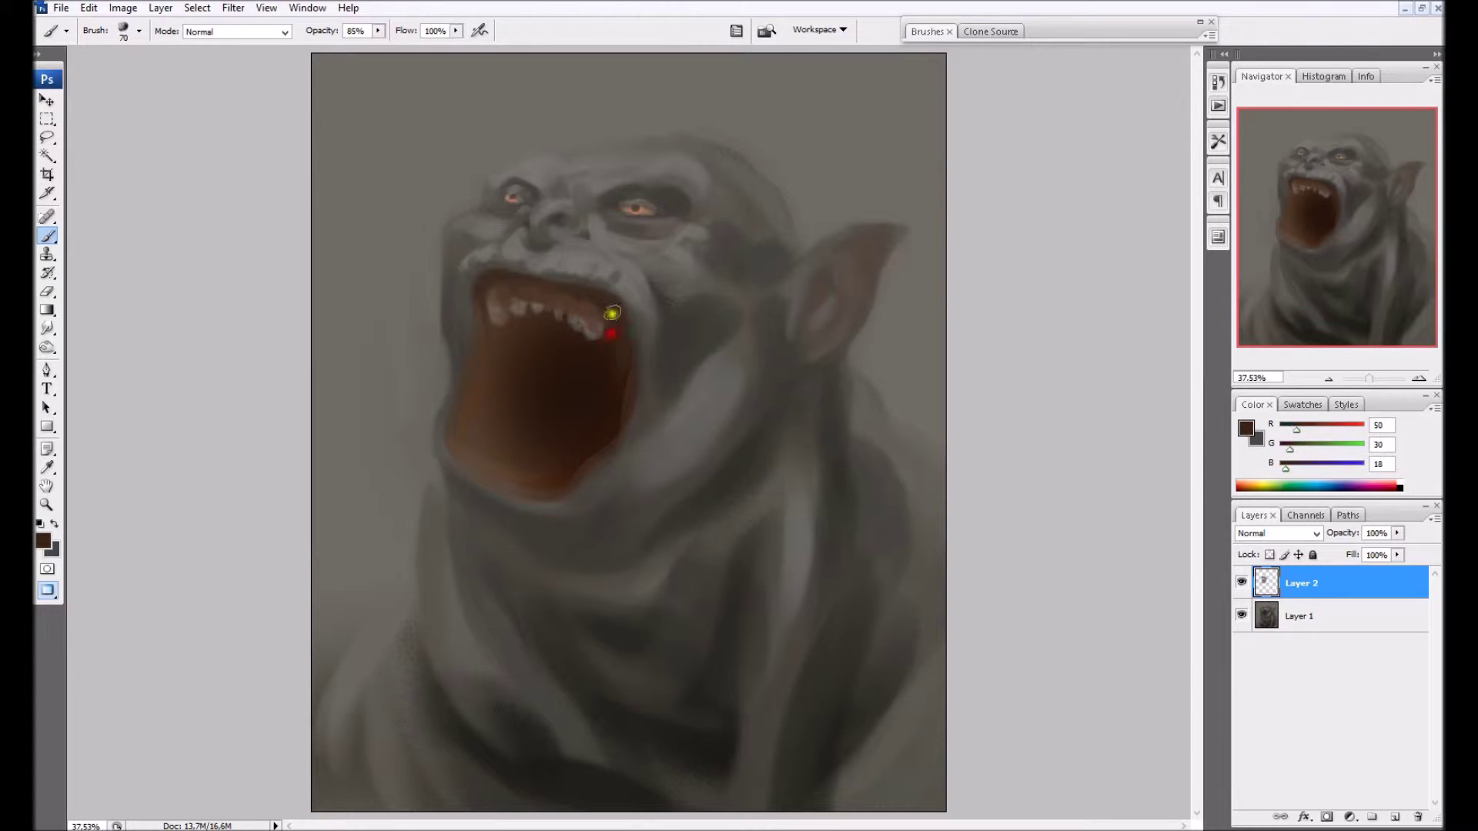
pyautogui.moveTo(609, 344); pyautogui.dragTo(606, 351)
# Paint a lighter inner-cheek fold along the near side of the mouth and edge it with sampled dark brown
pyautogui.keyDown('alt'); pyautogui.click(488, 350); pyautogui.keyUp('alt')
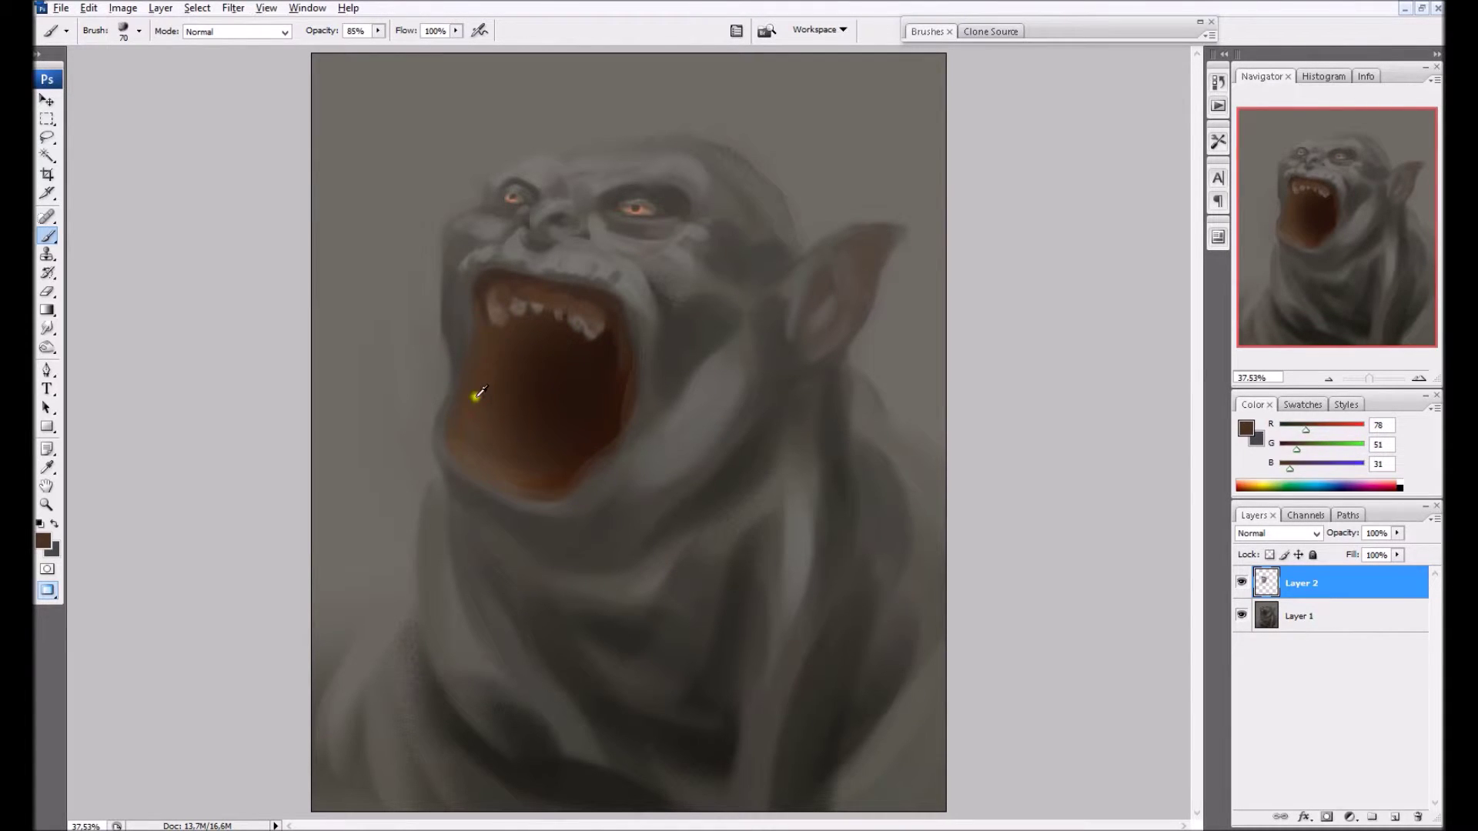
pyautogui.keyDown('alt'); pyautogui.click(460, 422); pyautogui.keyUp('alt')
pyautogui.moveTo(607, 366); pyautogui.dragTo(602, 399)
pyautogui.moveTo(607, 375); pyautogui.dragTo(570, 465)
pyautogui.keyDown('alt'); pyautogui.click(614, 331); pyautogui.keyUp('alt')
pyautogui.press('[')
pyautogui.moveTo(611, 324); pyautogui.dragTo(613, 375)
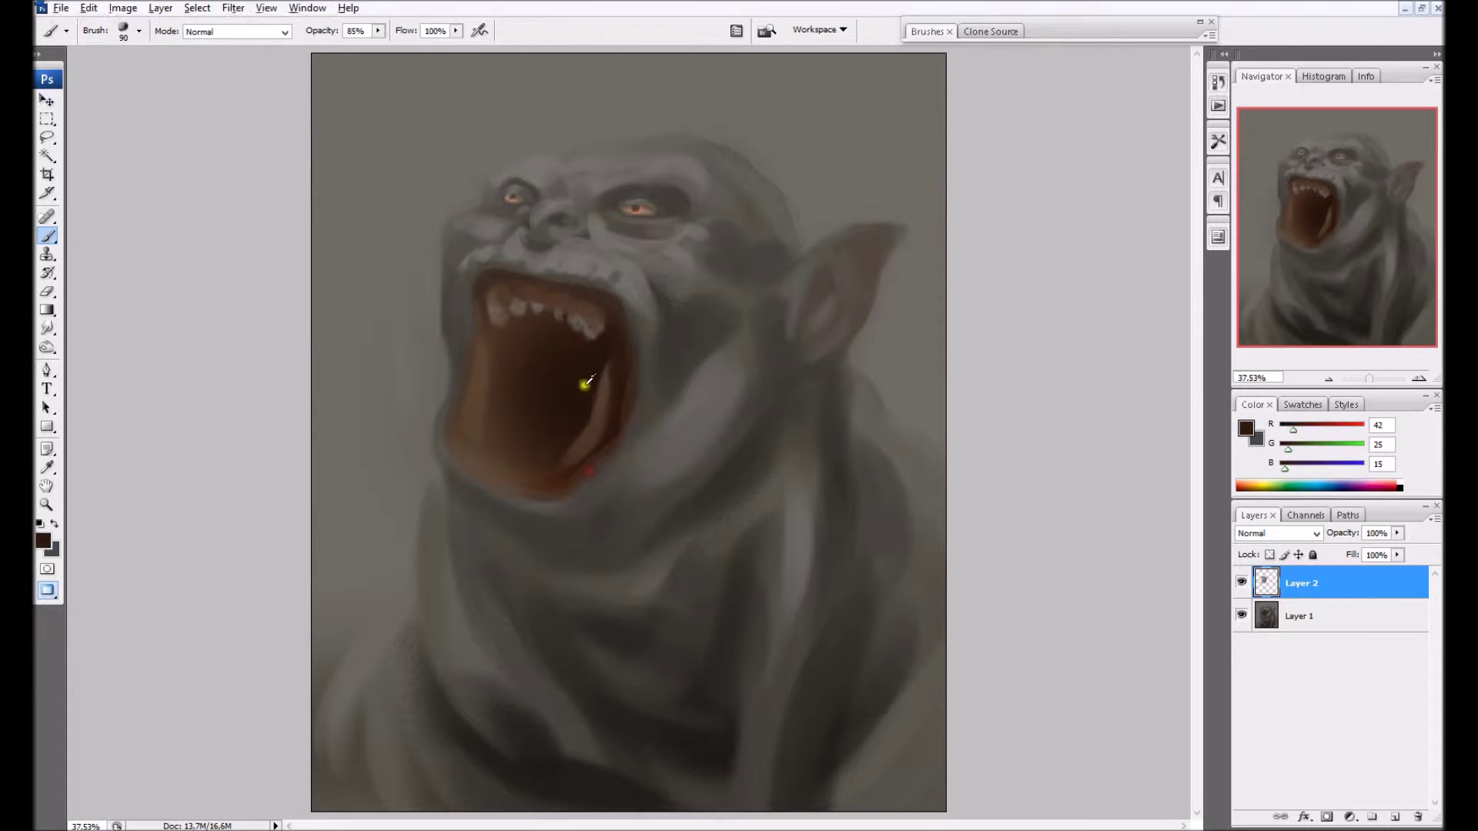
# Paint a rounded tongue form in the mouth and cover the far upper teeth with sampled browns at brush size 90
pyautogui.keyDown('alt'); pyautogui.click(584, 443); pyautogui.keyUp('alt')
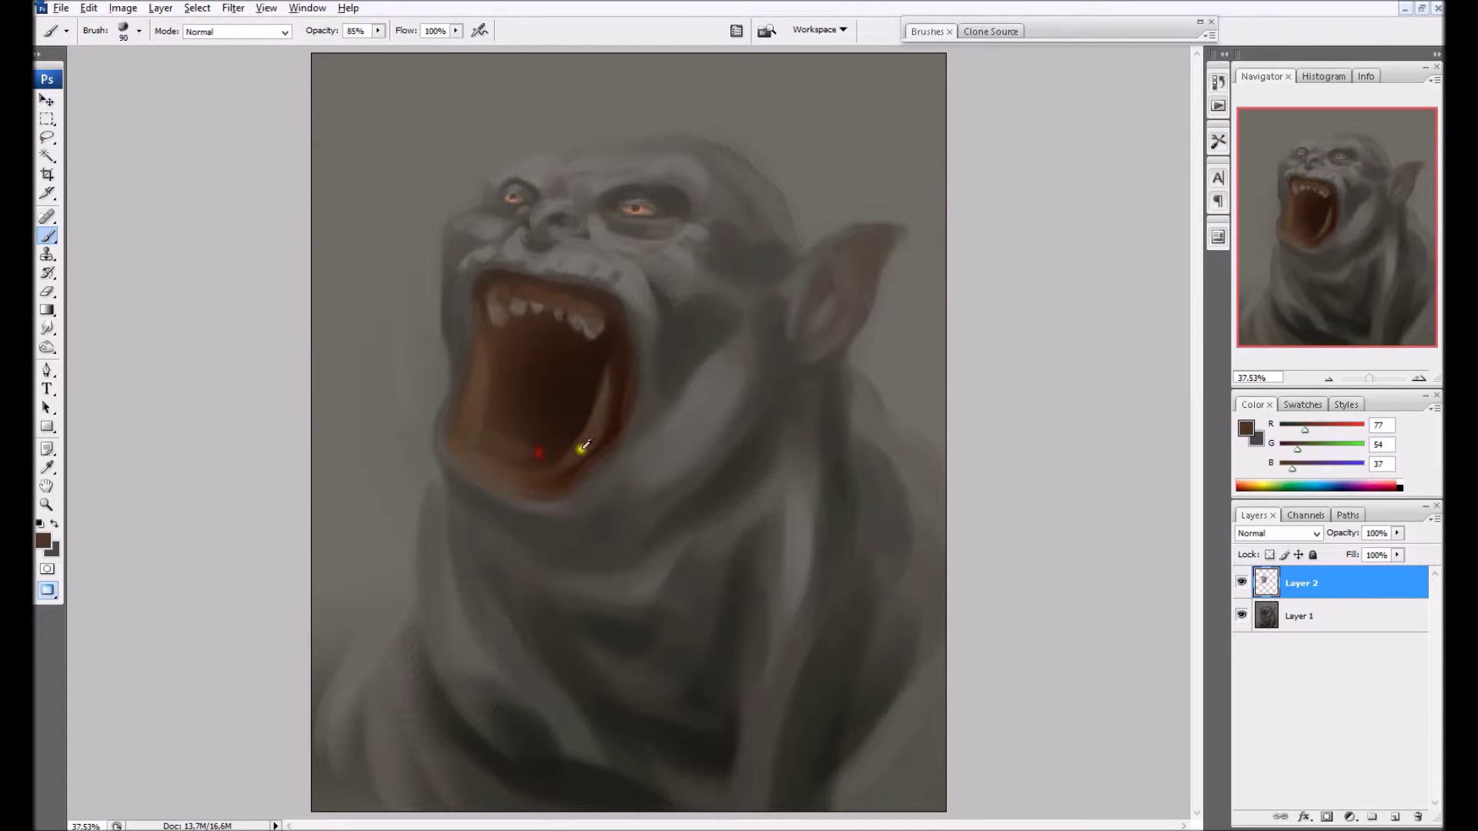
pyautogui.moveTo(518, 450)
pyautogui.mouseDown()
pyautogui.moveTo(488, 426)
pyautogui.moveTo(563, 382)
pyautogui.mouseUp()
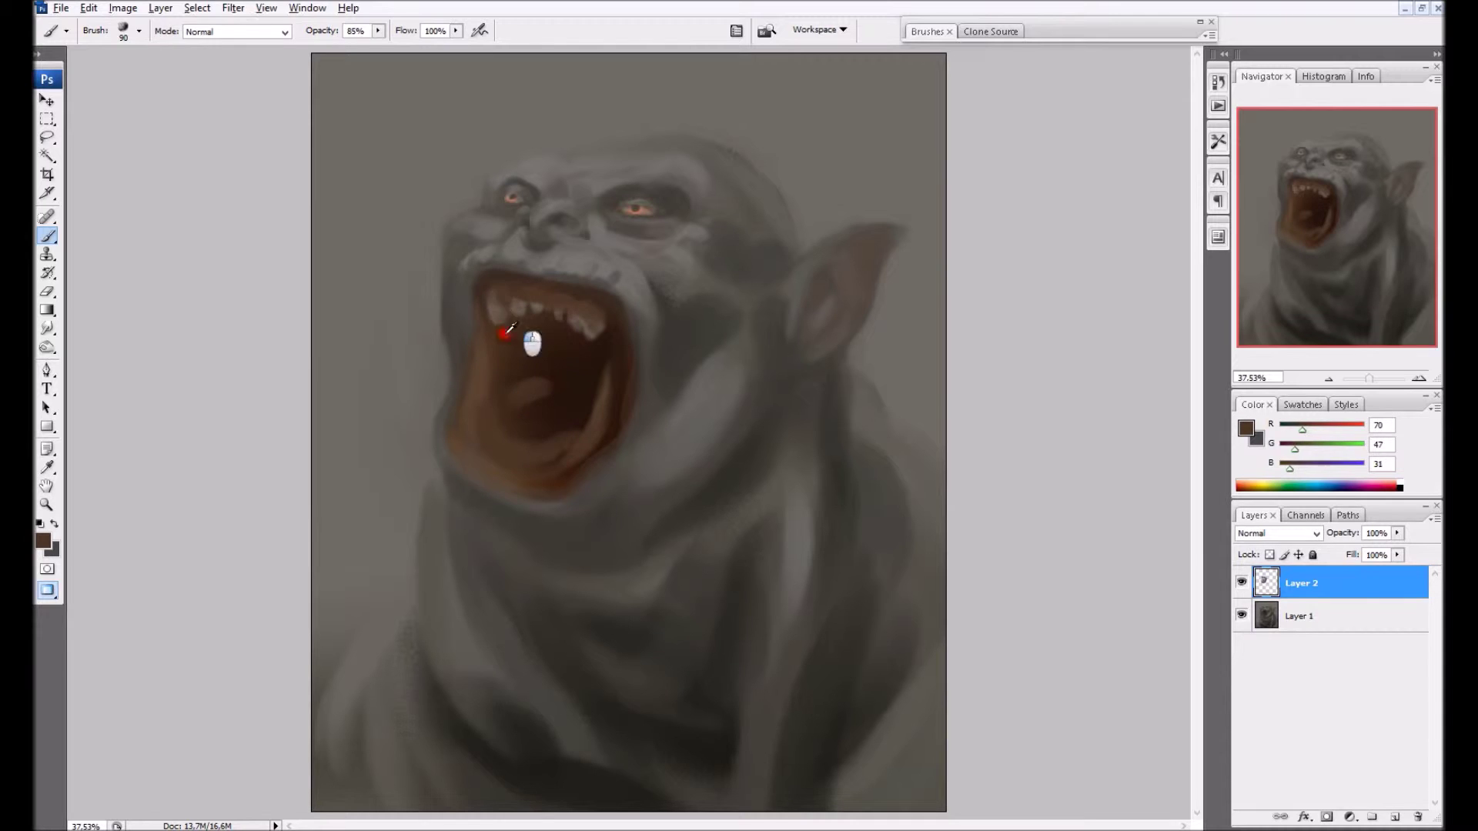
pyautogui.moveTo(514, 338)
pyautogui.mouseDown()
pyautogui.moveTo(497, 306)
pyautogui.moveTo(539, 295)
pyautogui.mouseUp()
pyautogui.keyDown('alt'); pyautogui.click(518, 291); pyautogui.keyUp('alt')
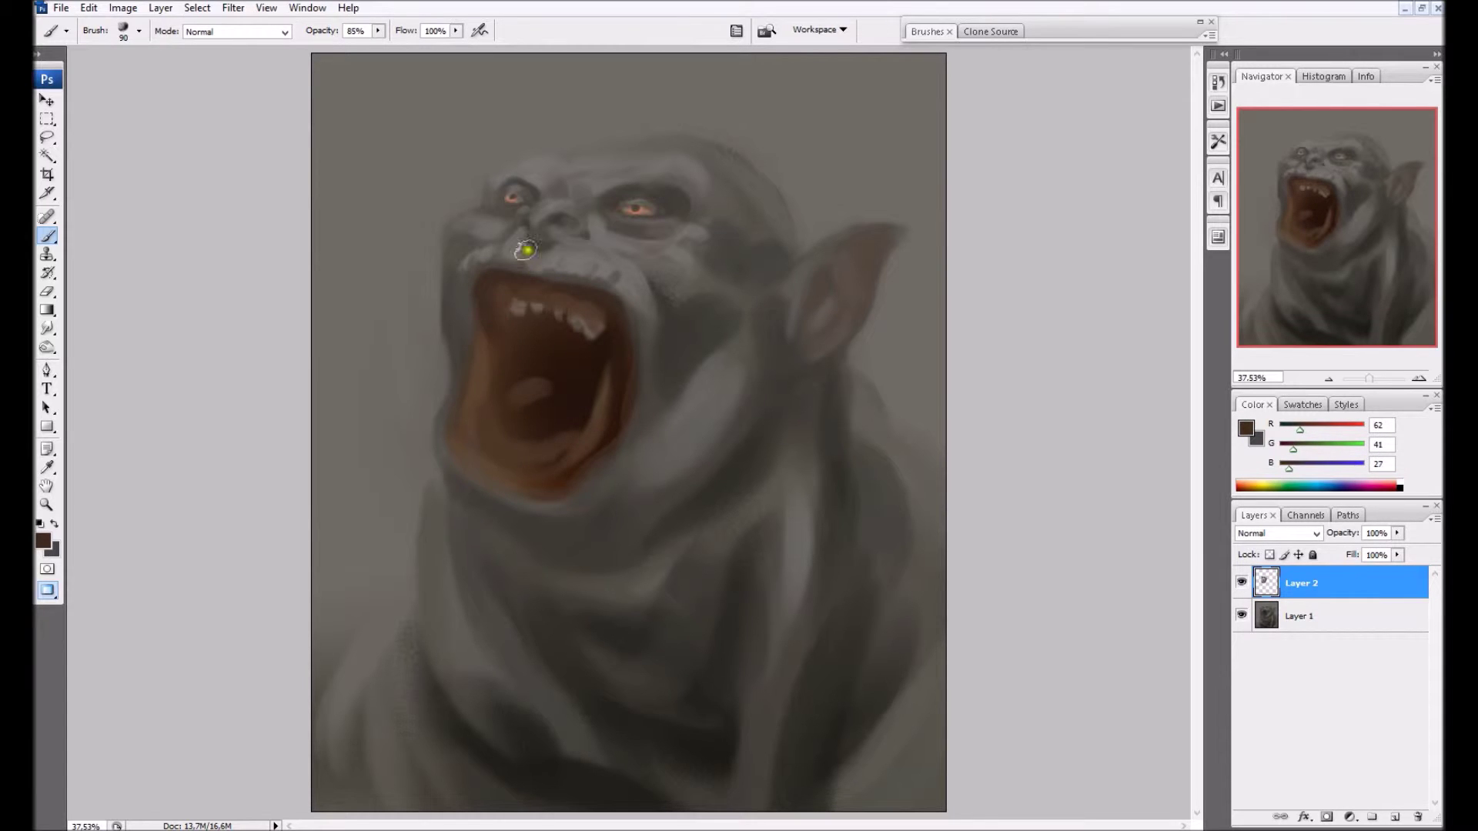
# Paint upper and lower rows of teeth with long fangs in tan (R 197, G 174, B 134) using a size 40 brush
pyautogui.click(47, 541)
pyautogui.click(557, 225)
pyautogui.click(755, 400)
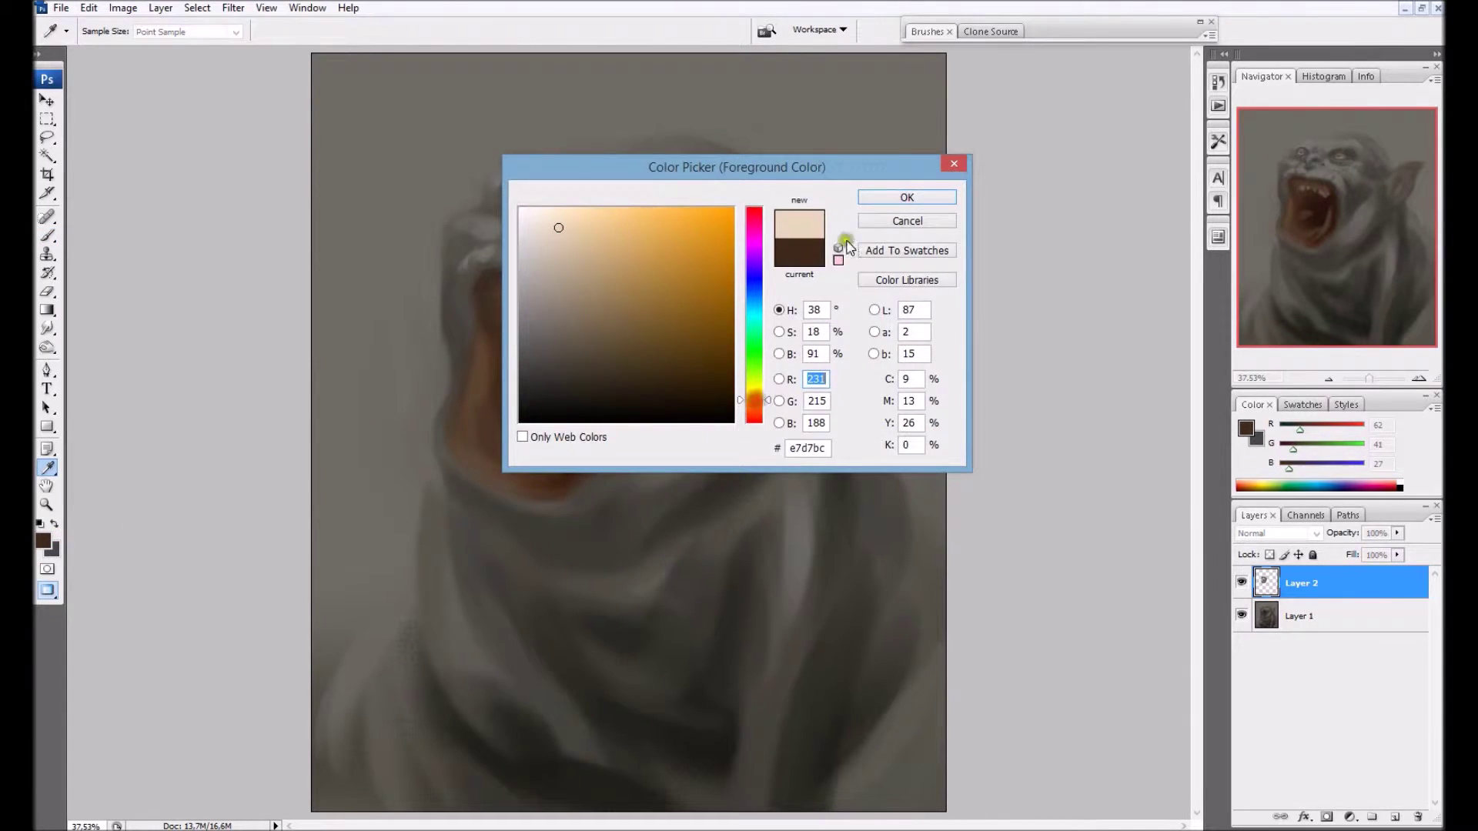
pyautogui.click(588, 256)
pyautogui.click(874, 196)
pyautogui.press('[')
pyautogui.press('[')
pyautogui.press('[')
pyautogui.press('[')
pyautogui.press('[')
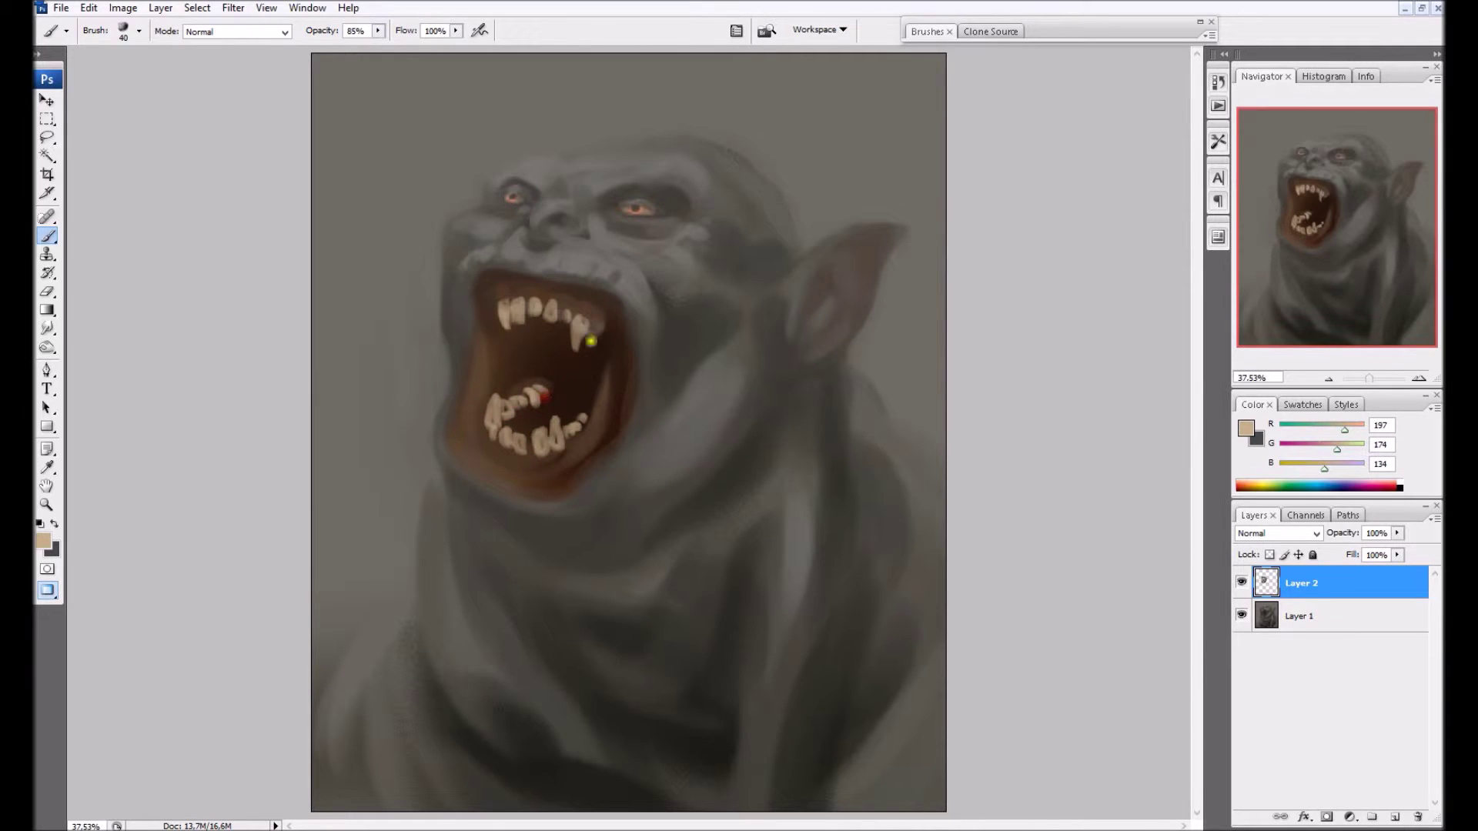
# Shade both tooth rows with sampled dark browns at brush size 90, and touch up the front teeth with sampled tan
pyautogui.keyDown('alt'); pyautogui.click(599, 327); pyautogui.keyUp('alt')
pyautogui.press(']')
pyautogui.press(']')
pyautogui.press(']')
pyautogui.press(']')
pyautogui.press(']')
pyautogui.moveTo(508, 309)
pyautogui.mouseDown()
pyautogui.moveTo(545, 314)
pyautogui.moveTo(498, 312)
pyautogui.moveTo(525, 292)
pyautogui.moveTo(556, 295)
pyautogui.moveTo(579, 335)
pyautogui.moveTo(577, 312)
pyautogui.moveTo(526, 310)
pyautogui.mouseUp()
pyautogui.keyDown('alt'); pyautogui.click(580, 416); pyautogui.keyUp('alt')
pyautogui.moveTo(555, 395)
pyautogui.mouseDown()
pyautogui.moveTo(551, 391)
pyautogui.moveTo(500, 434)
pyautogui.mouseUp()
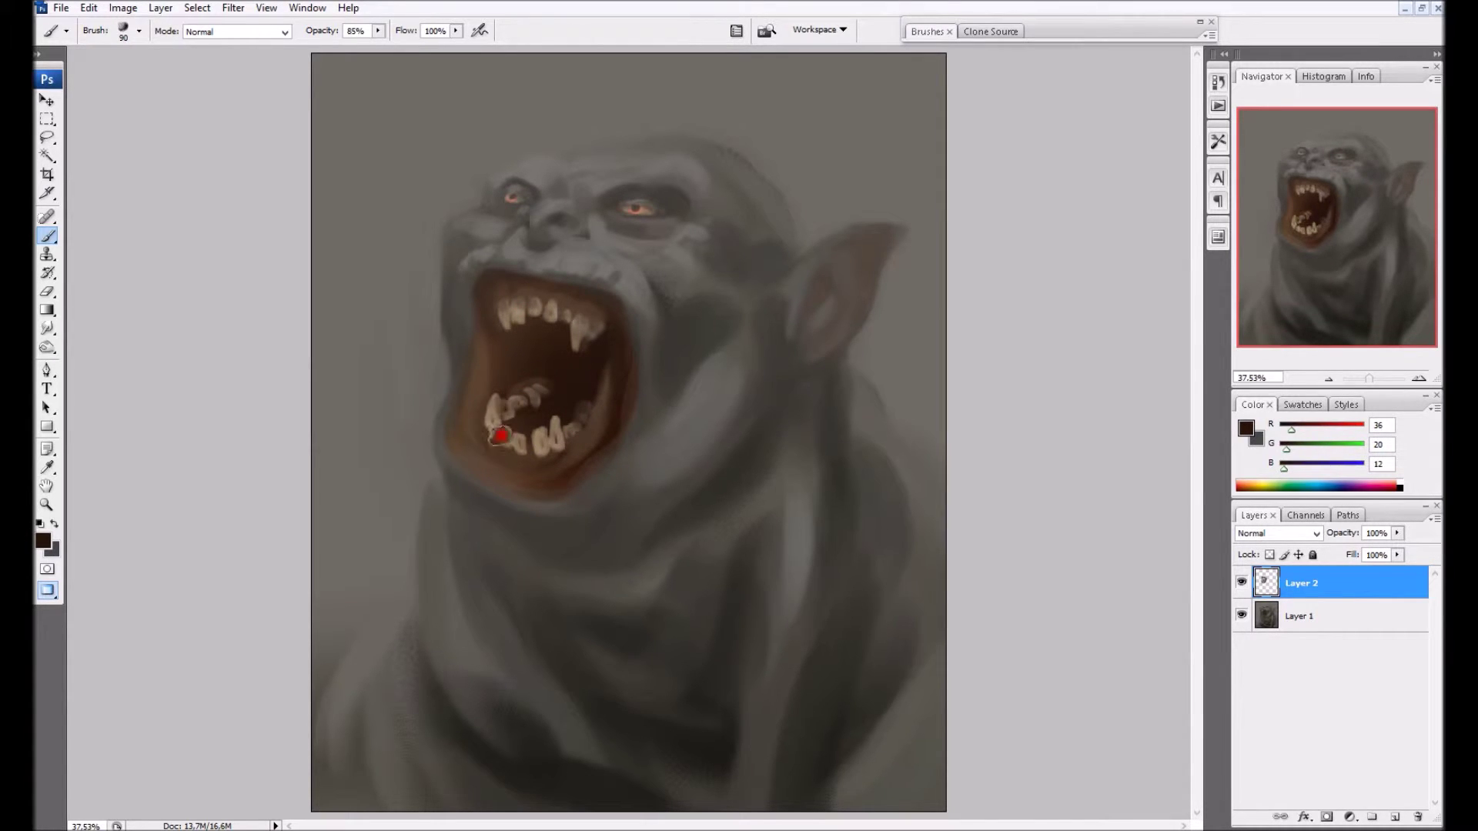
pyautogui.keyDown('alt'); pyautogui.click(555, 437); pyautogui.keyUp('alt')
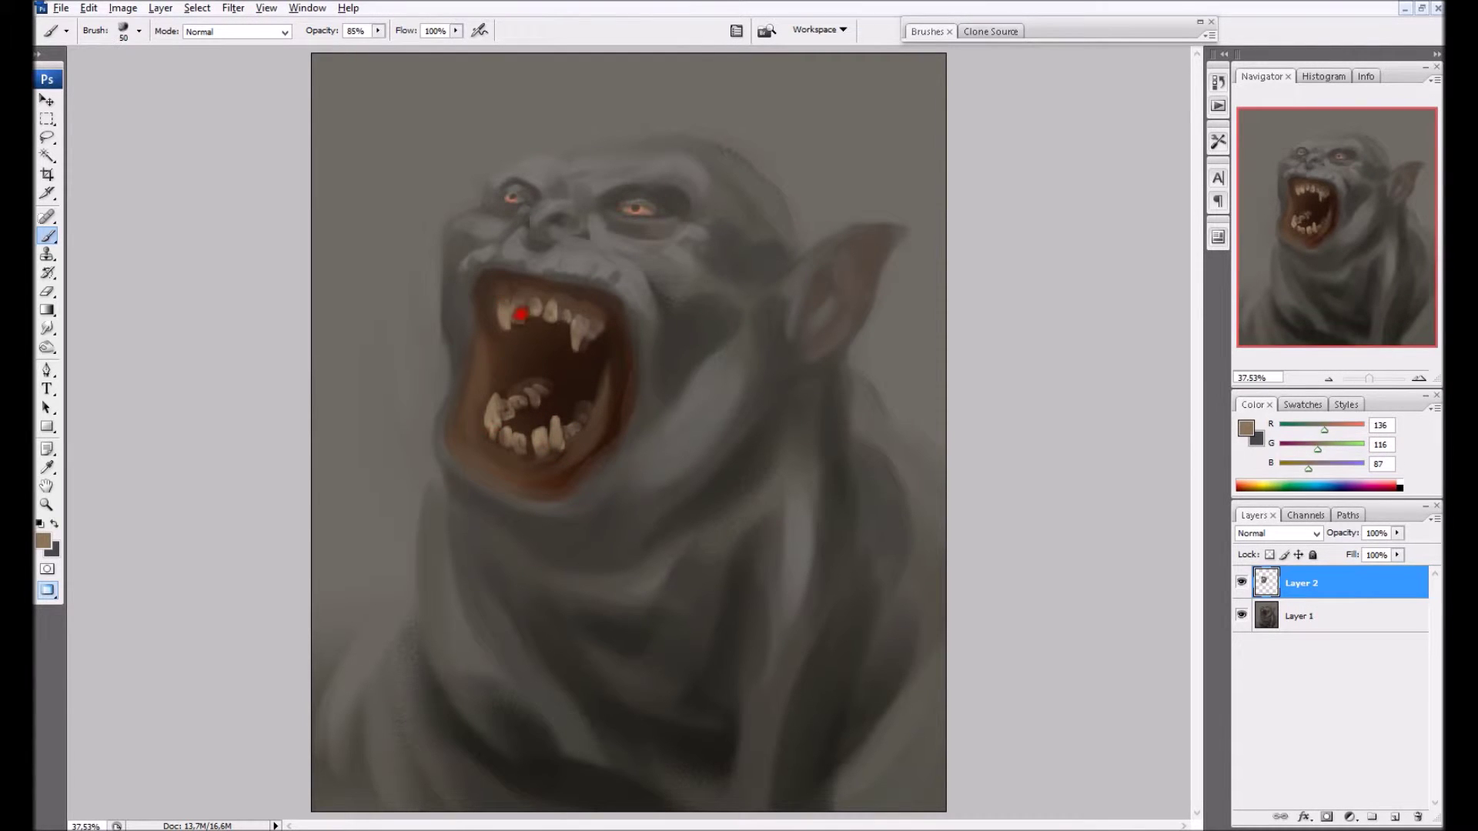
pyautogui.keyDown('alt'); pyautogui.click(486, 442); pyautogui.keyUp('alt')
# Paint brown folds of flesh at the back of the mouth with sampled browns
pyautogui.keyDown('alt'); pyautogui.click(514, 366); pyautogui.keyUp('alt')
pyautogui.keyDown('alt'); pyautogui.click(577, 398); pyautogui.keyUp('alt')
pyautogui.moveTo(535, 423)
pyautogui.mouseDown()
pyautogui.moveTo(575, 343)
pyautogui.moveTo(547, 405)
pyautogui.moveTo(587, 372)
pyautogui.mouseUp()
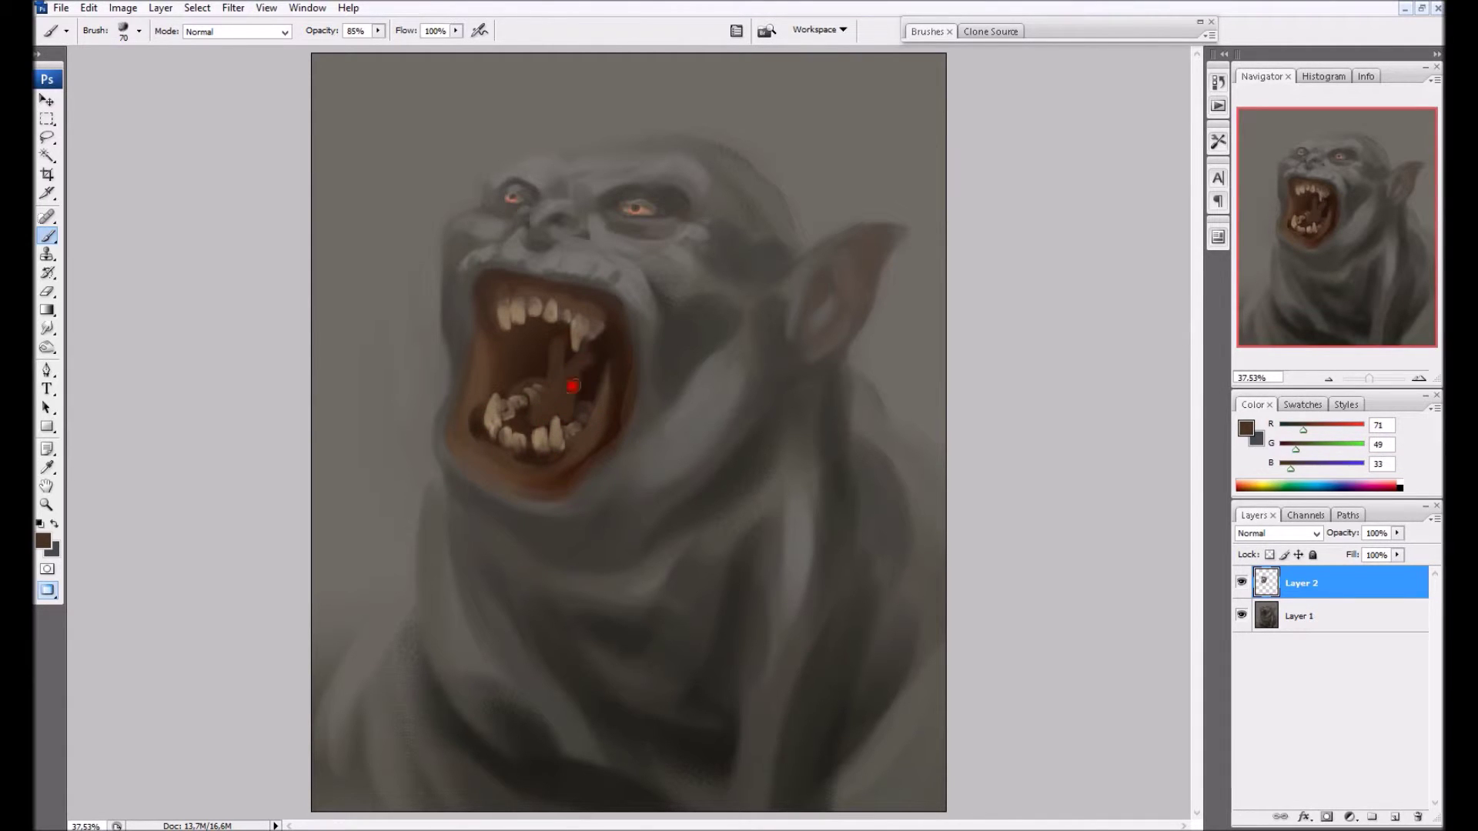
pyautogui.keyDown('alt'); pyautogui.click(567, 396); pyautogui.keyUp('alt')
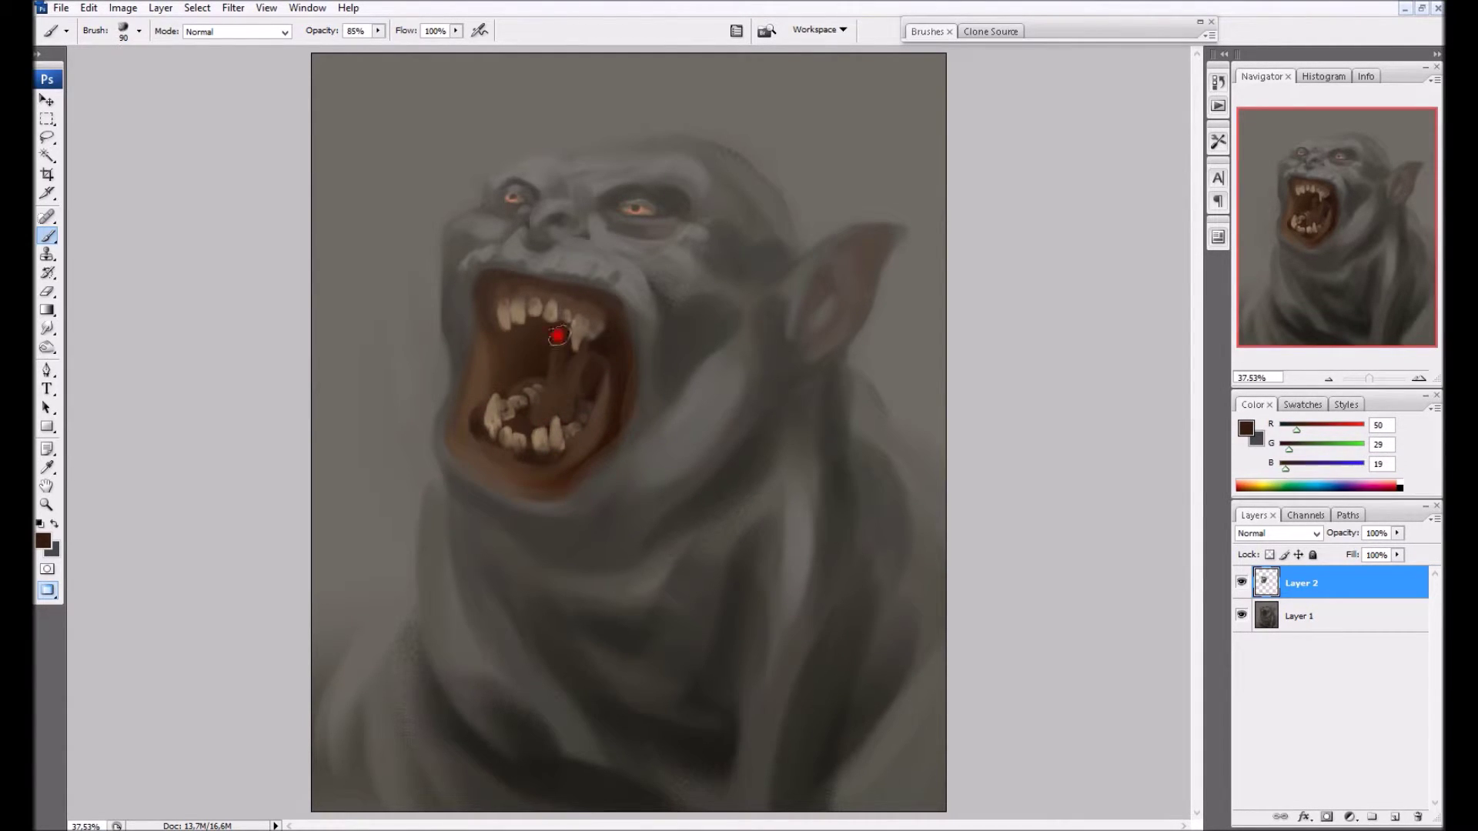
# Choose a red foreground colour and paint the fleshy form behind the lower teeth with it
pyautogui.click(45, 542)
pyautogui.click(754, 416)
pyautogui.click(660, 286)
pyautogui.click(893, 198)
pyautogui.moveTo(580, 369)
pyautogui.mouseDown()
pyautogui.moveTo(567, 410)
pyautogui.moveTo(556, 397)
pyautogui.mouseUp()
pyautogui.keyDown('alt'); pyautogui.click(576, 402); pyautogui.keyUp('alt')
pyautogui.press('[')
pyautogui.press('[')
# Warm the lips and upper gum with sampled reddish brown (R 108, G 57, B 41), reducing the brush to size 80
pyautogui.keyDown('alt'); pyautogui.click(523, 360); pyautogui.keyUp('alt')
pyautogui.press('[')
pyautogui.keyDown('alt'); pyautogui.click(549, 386); pyautogui.keyUp('alt')
pyautogui.moveTo(477, 391)
pyautogui.mouseDown()
pyautogui.moveTo(482, 319)
pyautogui.moveTo(464, 435)
pyautogui.mouseUp()
pyautogui.press('[')
pyautogui.moveTo(561, 462); pyautogui.dragTo(570, 452)
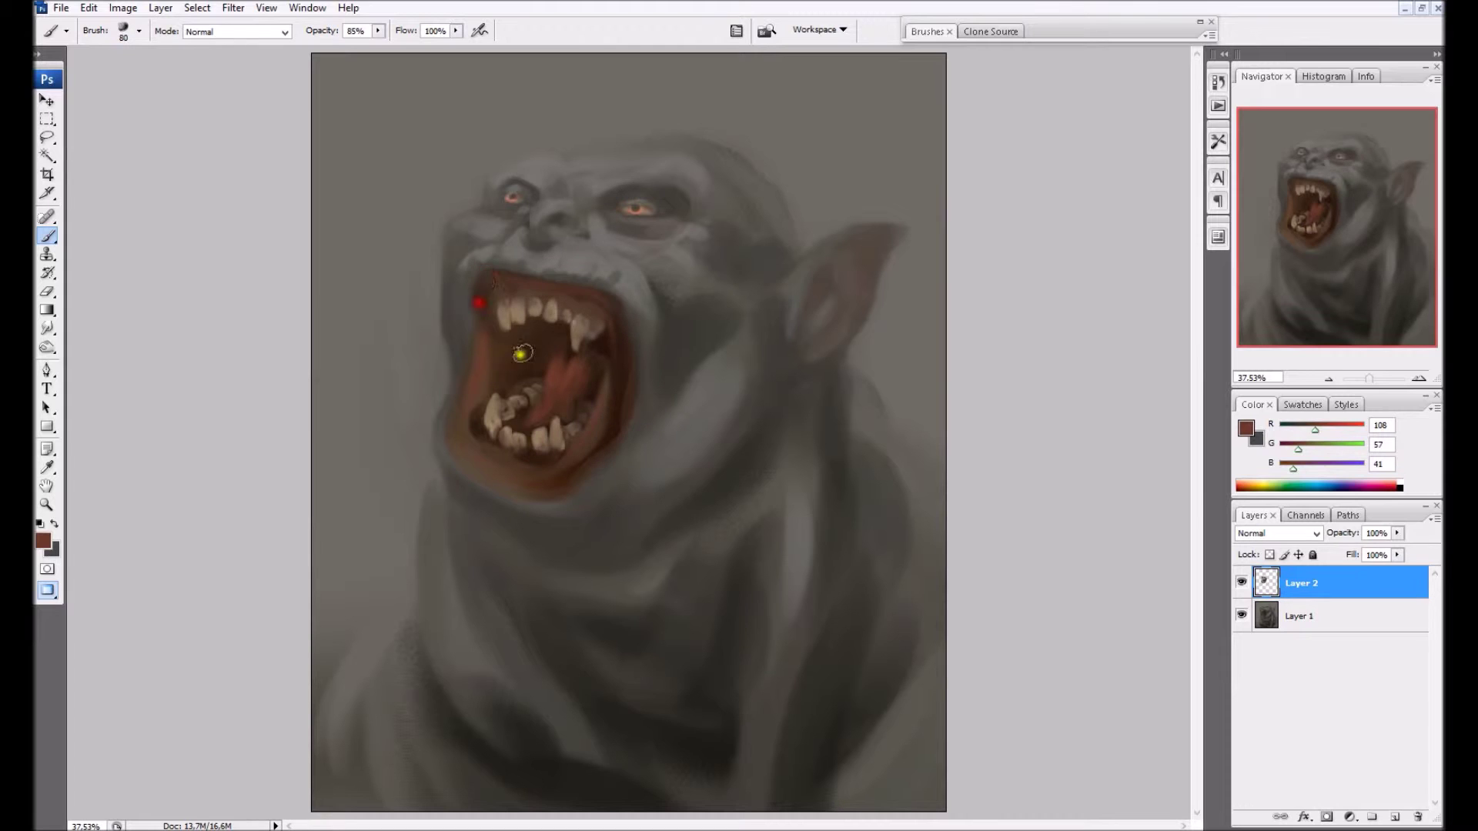
pyautogui.moveTo(504, 274)
pyautogui.mouseDown()
pyautogui.moveTo(585, 288)
pyautogui.moveTo(620, 360)
pyautogui.moveTo(544, 298)
pyautogui.mouseUp()
# Refine the upper teeth and gum with sampled tan, dark brown and reddish brown, reducing the brush to size 30
pyautogui.press('[')
pyautogui.press('[')
pyautogui.keyDown('alt'); pyautogui.click(539, 314); pyautogui.keyUp('alt')
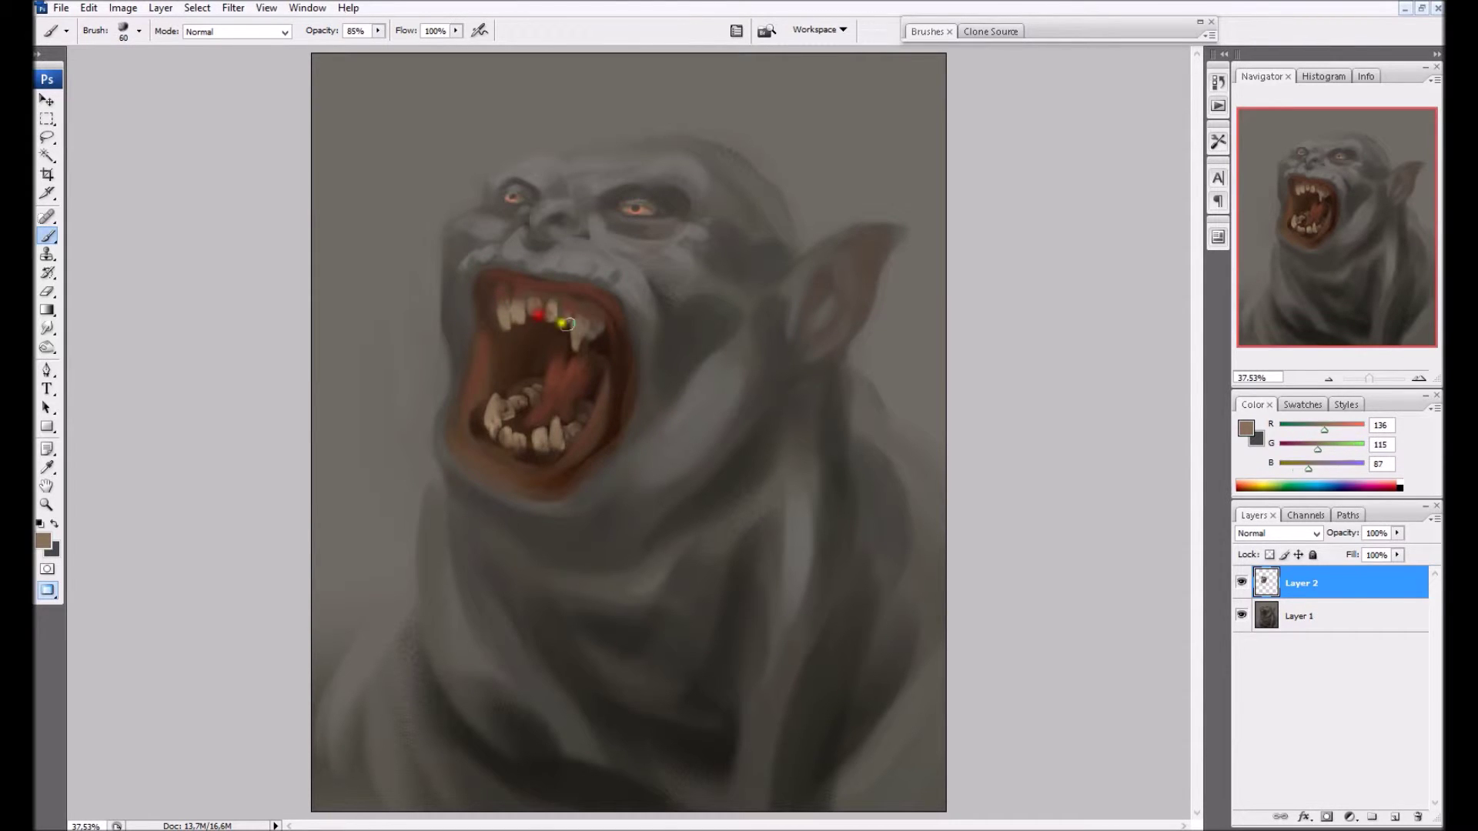
pyautogui.keyDown('alt'); pyautogui.click(531, 333); pyautogui.keyUp('alt')
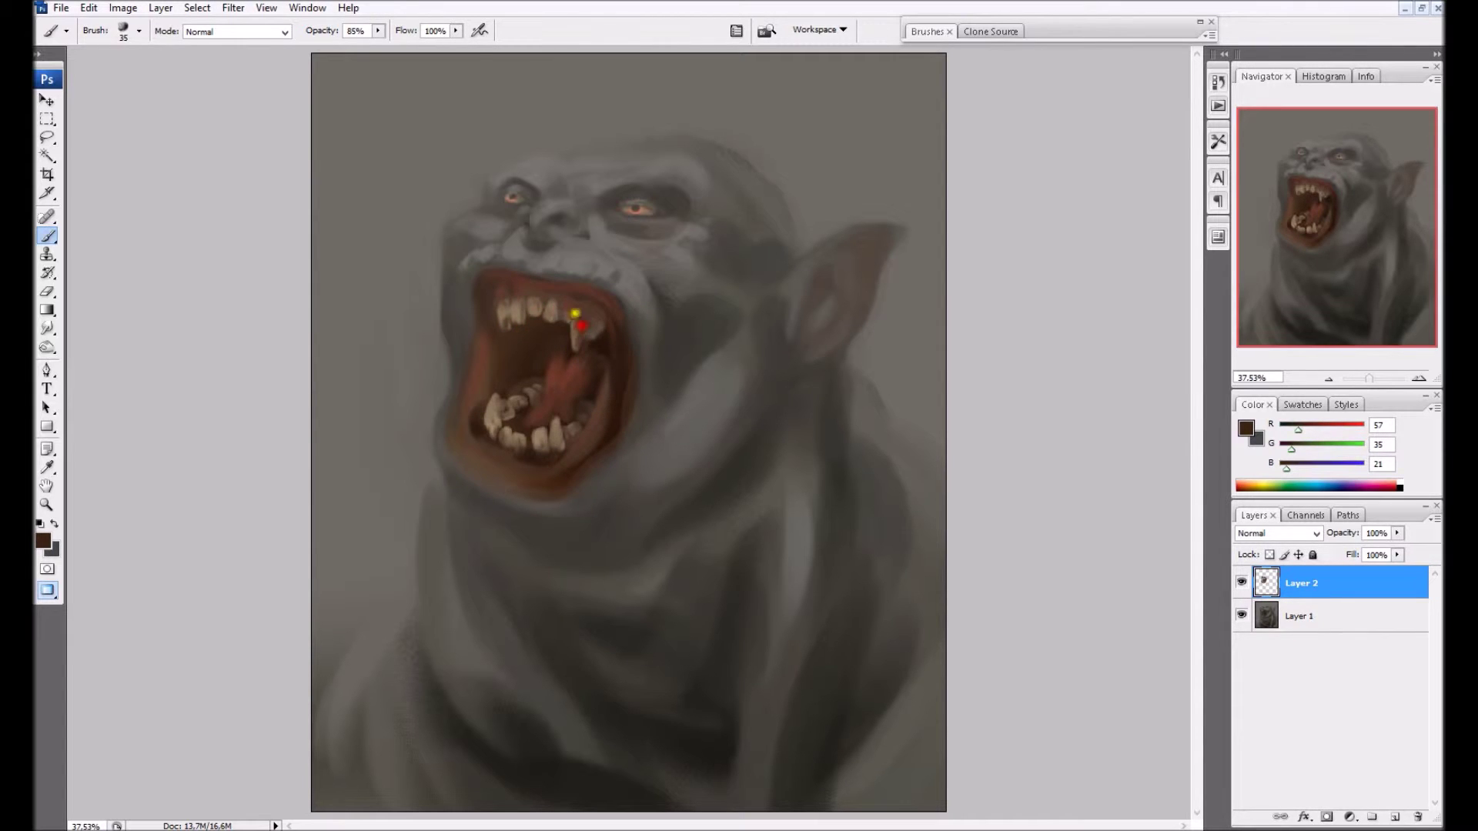
pyautogui.press('[')
pyautogui.keyDown('alt'); pyautogui.click(550, 367); pyautogui.keyUp('alt')
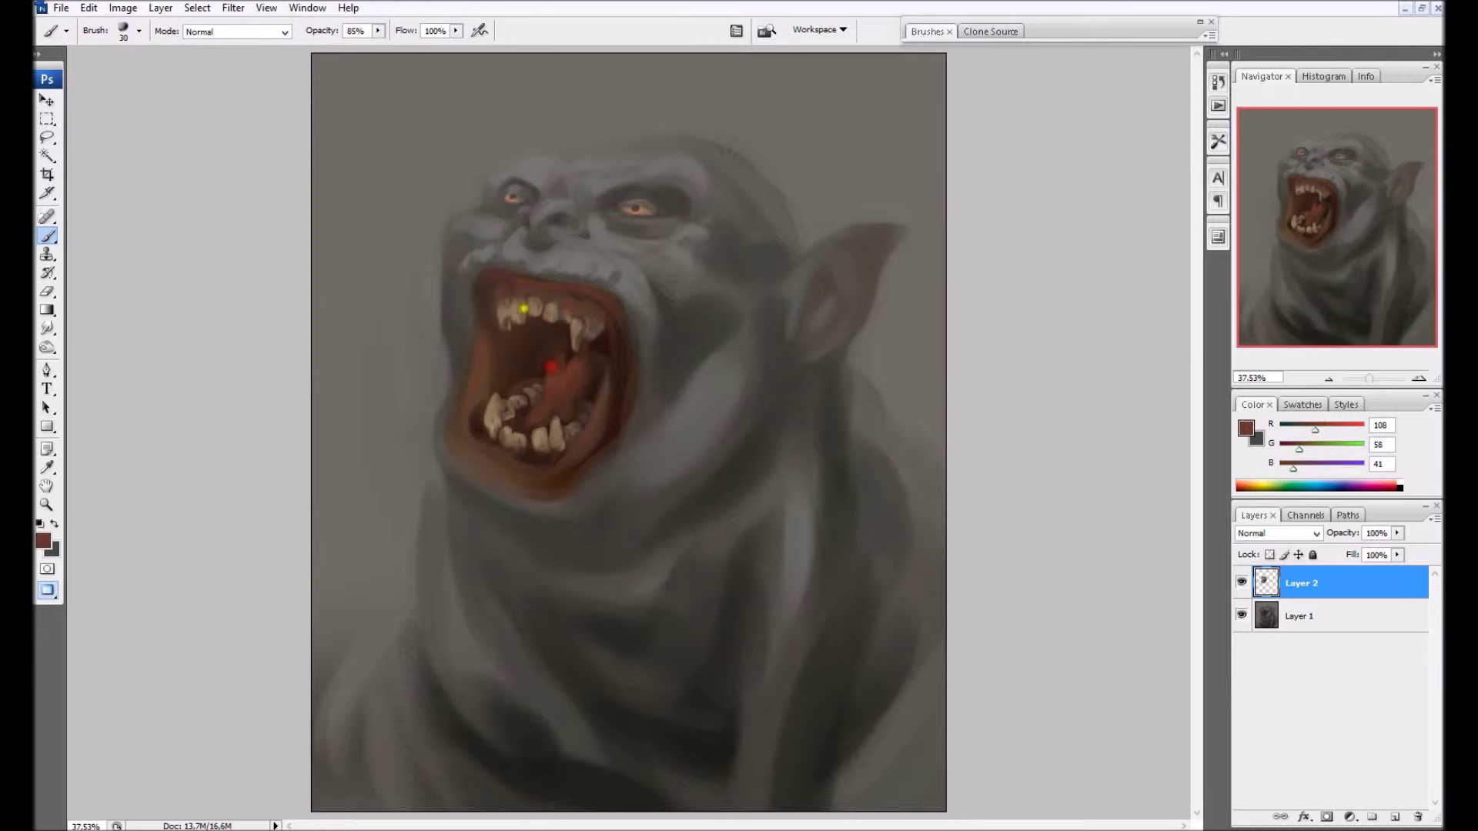
pyautogui.keyDown('alt'); pyautogui.click(597, 333); pyautogui.keyUp('alt')
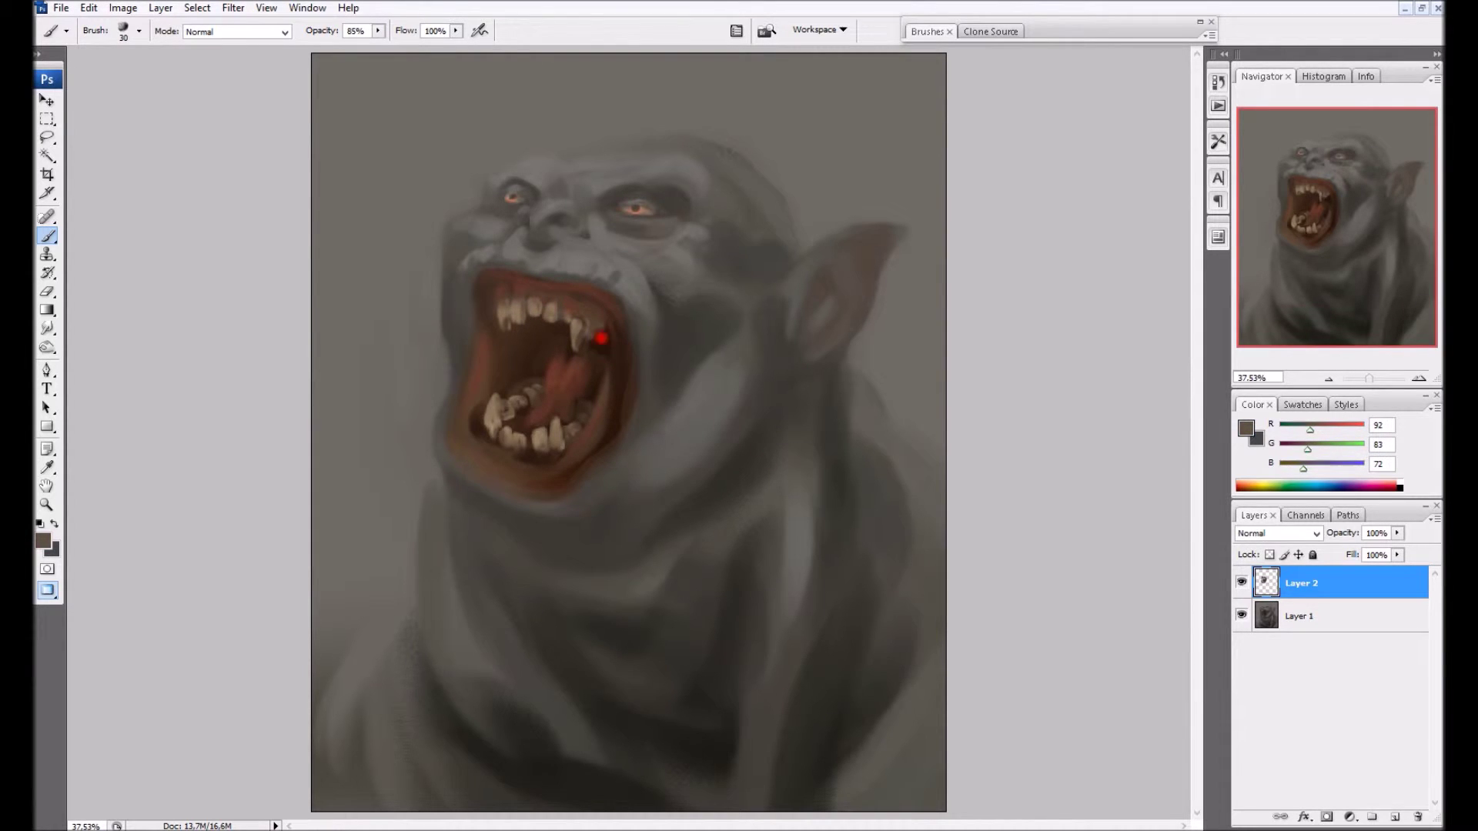
# Paint the back upper teeth beside the large fang, using colours sampled around them and a slightly larger brush
pyautogui.press(']')
pyautogui.keyDown('alt'); pyautogui.click(607, 351); pyautogui.keyUp('alt')
pyautogui.keyDown('alt'); pyautogui.click(603, 346); pyautogui.keyUp('alt')
pyautogui.moveTo(603, 346)
pyautogui.mouseDown()
pyautogui.moveTo(579, 296)
pyautogui.moveTo(533, 291)
pyautogui.moveTo(580, 304)
pyautogui.moveTo(606, 339)
pyautogui.mouseUp()
pyautogui.press(']')
pyautogui.keyDown('alt'); pyautogui.click(578, 308); pyautogui.keyUp('alt')
pyautogui.keyDown('alt'); pyautogui.click(600, 354); pyautogui.keyUp('alt')
# Reshape the front upper teeth at the mouth corner with a smaller brush, using sampled tooth, gum and dark brown colours
pyautogui.press('[')
pyautogui.press('[')
pyautogui.press('[')
pyautogui.press('[')
pyautogui.keyDown('alt'); pyautogui.click(512, 319); pyautogui.keyUp('alt')
pyautogui.moveTo(511, 319); pyautogui.dragTo(517, 333)
pyautogui.keyDown('alt'); pyautogui.click(518, 333); pyautogui.keyUp('alt')
pyautogui.keyDown('alt'); pyautogui.click(513, 314); pyautogui.keyUp('alt')
pyautogui.keyDown('alt'); pyautogui.click(508, 339); pyautogui.keyUp('alt')
pyautogui.keyDown('alt'); pyautogui.click(510, 339); pyautogui.keyUp('alt')
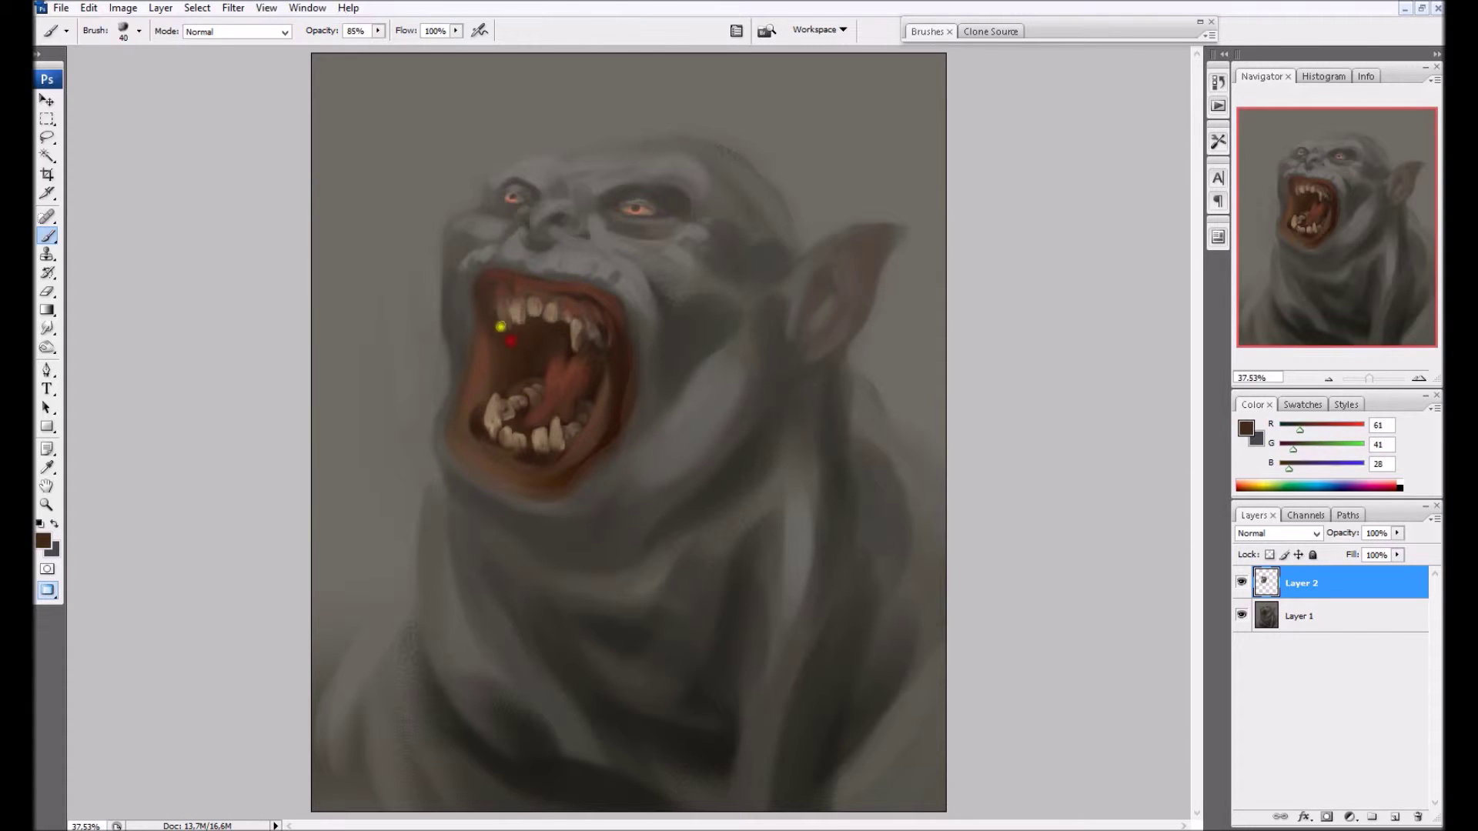
pyautogui.keyDown('alt'); pyautogui.click(501, 314); pyautogui.keyUp('alt')
pyautogui.keyDown('alt'); pyautogui.click(494, 299); pyautogui.keyUp('alt')
# Redden the pointed ear with sampled reddish brown (R 98, G 52, B 37) at brush size 80
pyautogui.keyDown('alt'); pyautogui.click(601, 199); pyautogui.keyUp('alt')
pyautogui.keyDown('alt'); pyautogui.click(594, 370); pyautogui.keyUp('alt')
pyautogui.press(']')
pyautogui.press(']')
pyautogui.press(']')
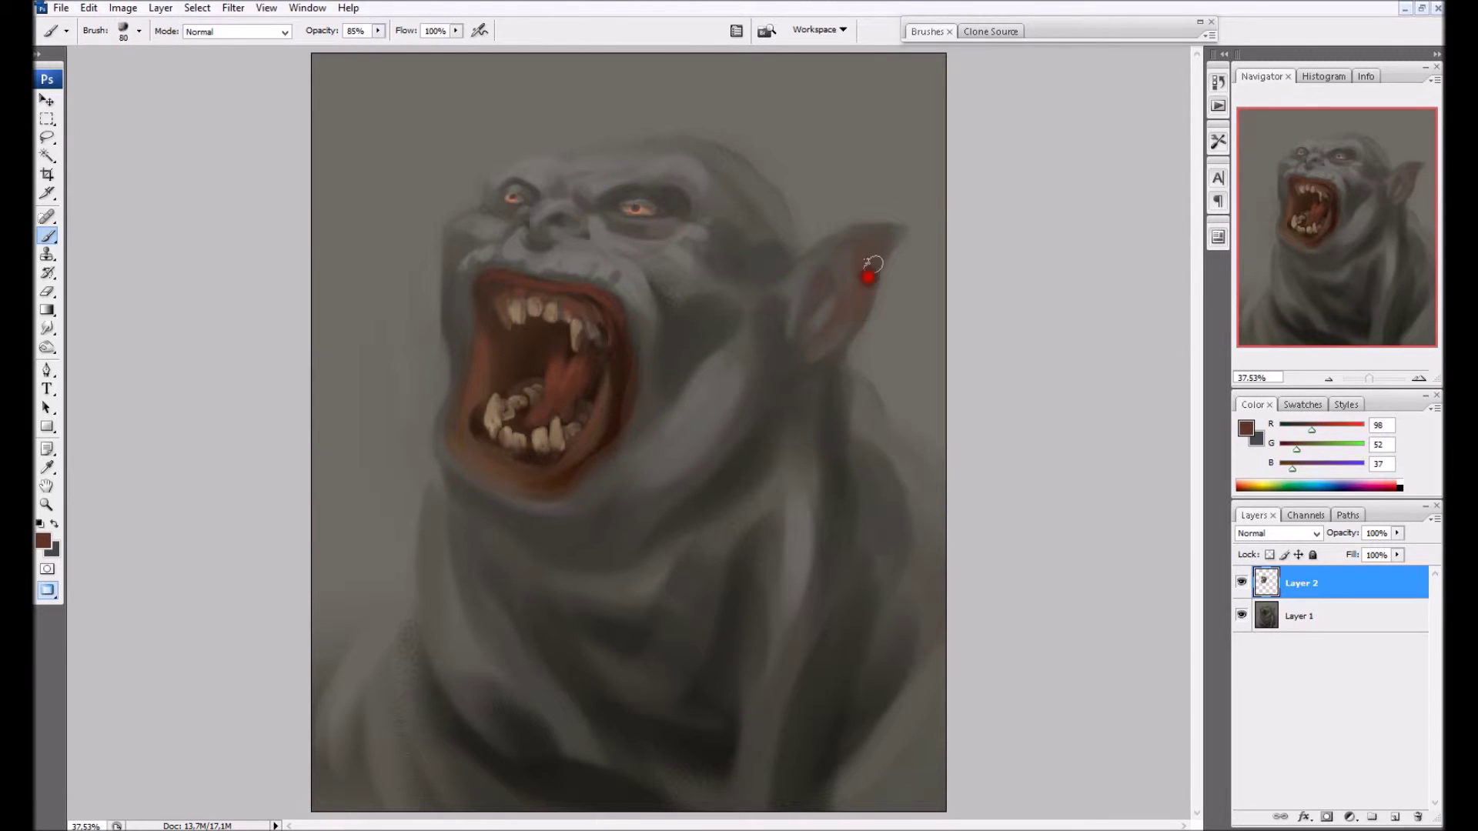
pyautogui.moveTo(858, 243)
pyautogui.mouseDown()
pyautogui.moveTo(891, 230)
pyautogui.moveTo(864, 242)
pyautogui.mouseUp()
# Merge Layer 1 and Layer 2 into one, and add a new empty layer above
pyautogui.scroll(-2, 719, 364)
pyautogui.keyDown('shift'); pyautogui.click(1347, 616); pyautogui.keyUp('shift')
pyautogui.rightClick(1347, 614)
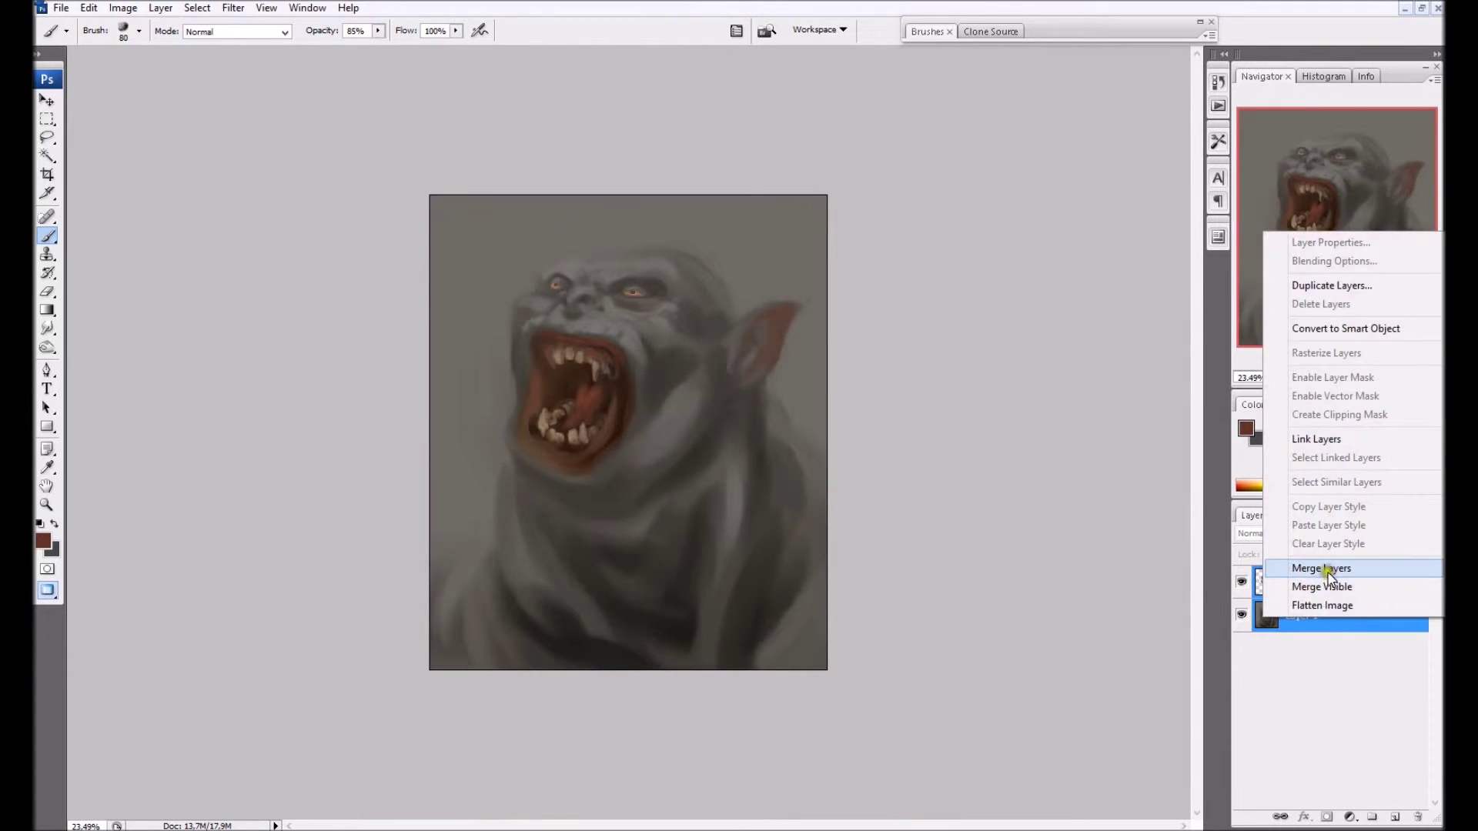
pyautogui.click(1309, 568)
pyautogui.click(1394, 817)
# Choose a green foreground colour (R 73, G 98, B 37) and paint it over the creature's neck and body
pyautogui.click(43, 540)
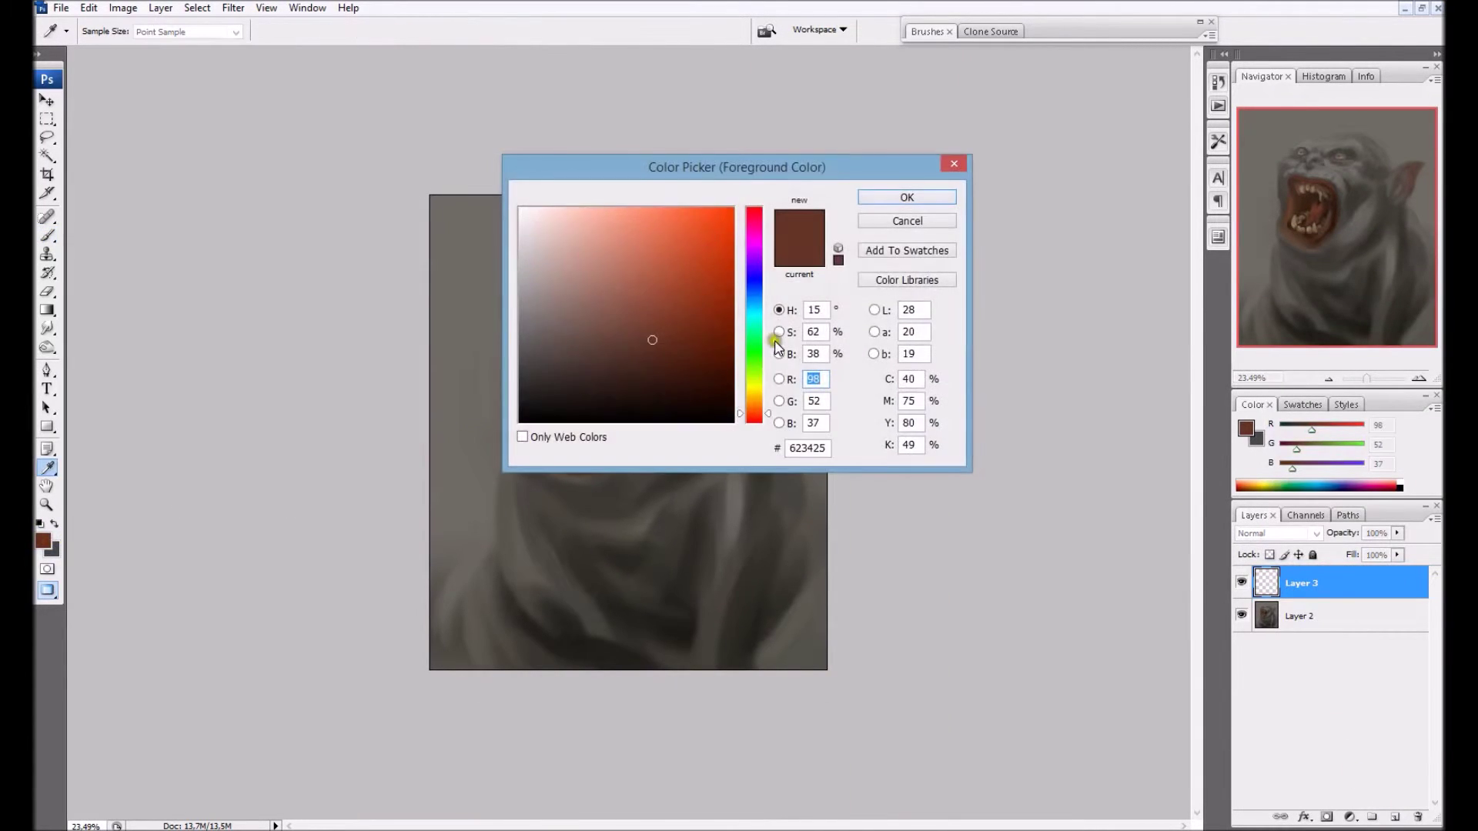
pyautogui.moveTo(754, 413); pyautogui.dragTo(677, 365)
pyautogui.press('Return')
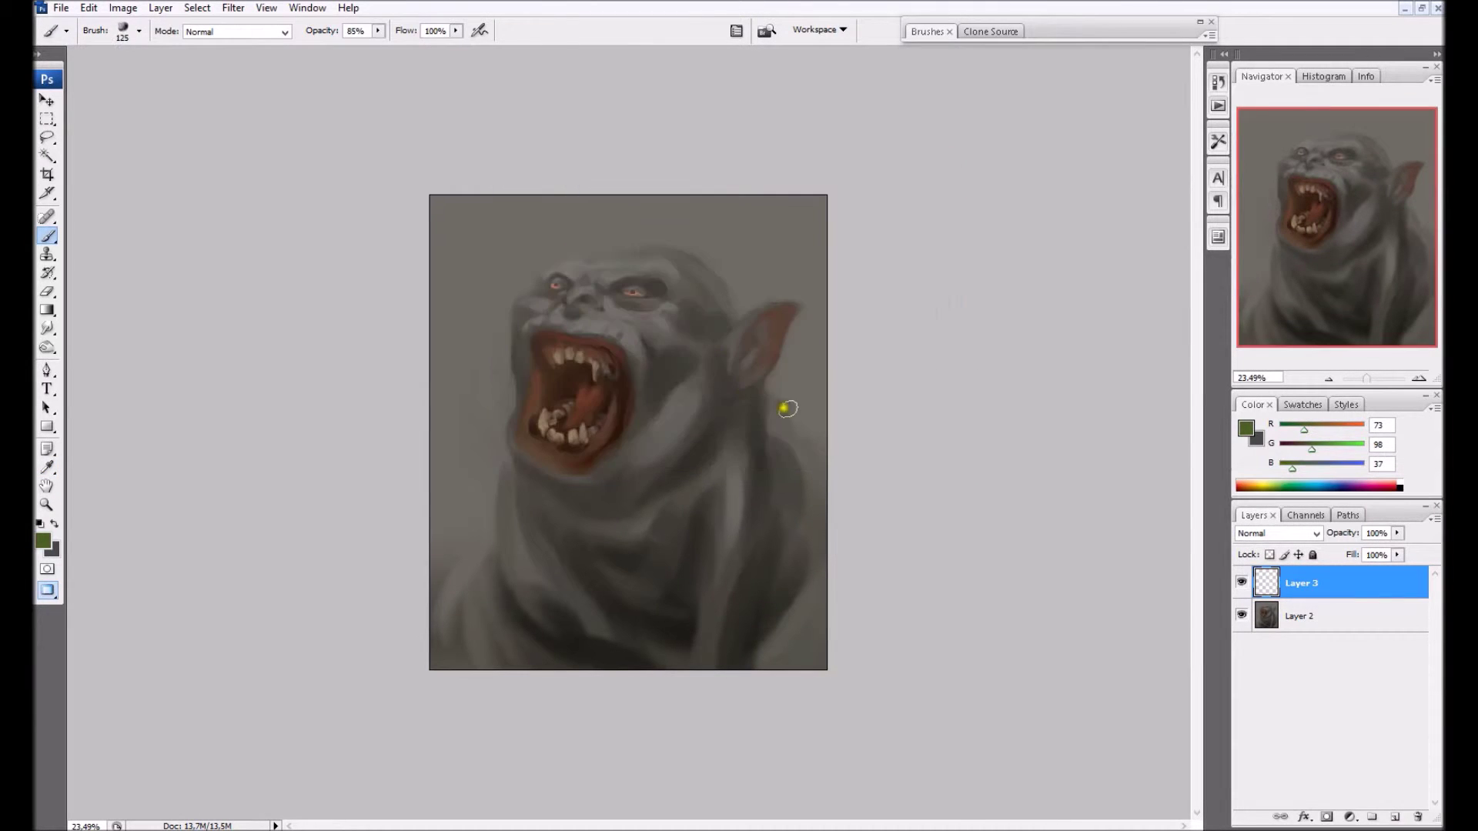
pyautogui.press('[')
pyautogui.moveTo(669, 446)
pyautogui.mouseDown()
pyautogui.moveTo(685, 487)
pyautogui.moveTo(653, 639)
pyautogui.moveTo(531, 726)
pyautogui.mouseUp()
# Choose brown (R 109, G 86, B 64) and brush it over the face, neck and chest, varying the size from 175 to 600
pyautogui.click(43, 540)
pyautogui.click(753, 405)
pyautogui.click(608, 331)
pyautogui.click(916, 198)
pyautogui.press('[')
pyautogui.press('[')
pyautogui.press('[')
pyautogui.press('[')
pyautogui.press('[')
pyautogui.press('[')
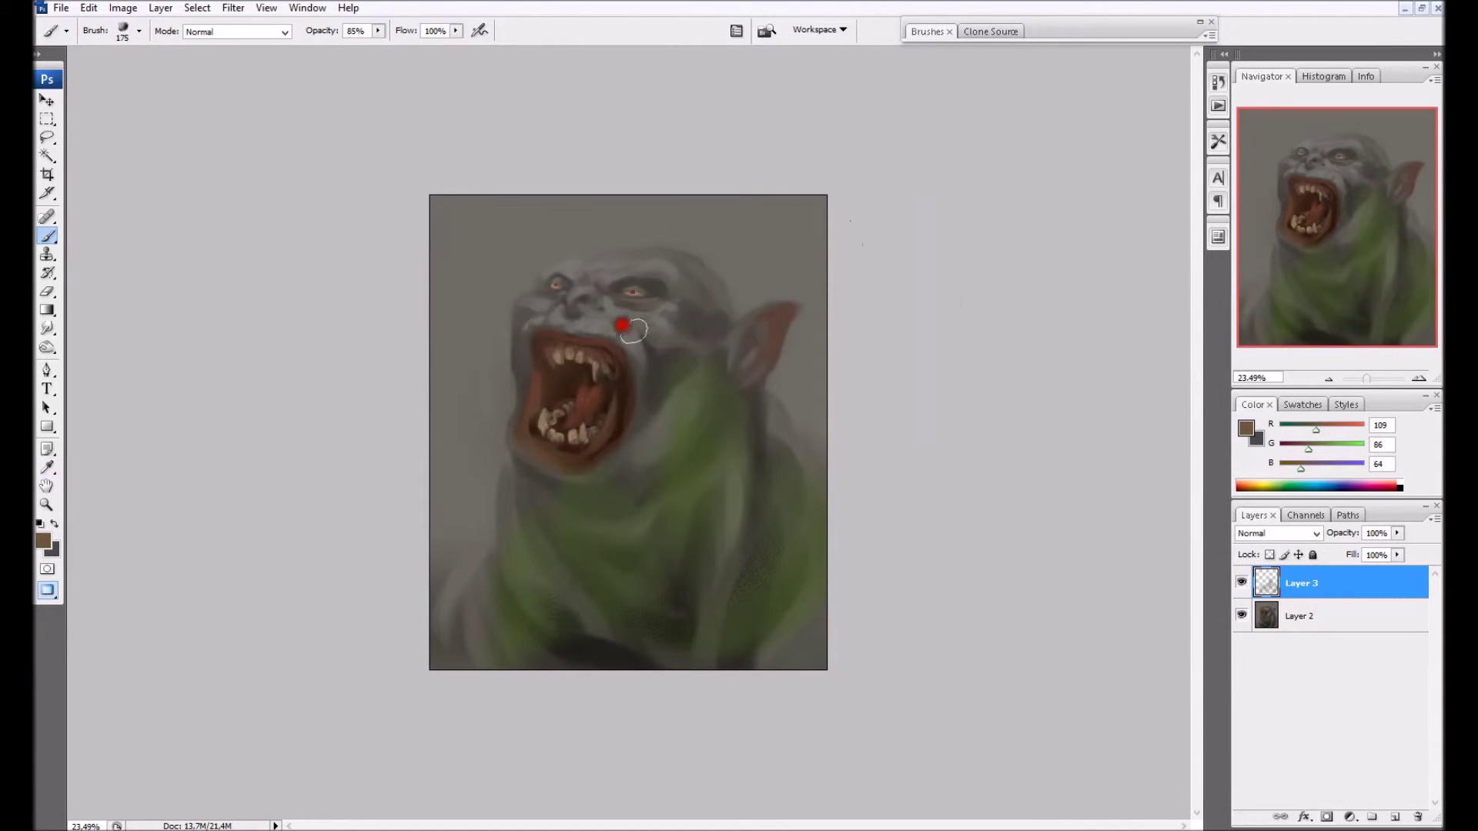
pyautogui.moveTo(645, 364)
pyautogui.mouseDown()
pyautogui.moveTo(709, 320)
pyautogui.moveTo(620, 264)
pyautogui.moveTo(594, 313)
pyautogui.moveTo(659, 376)
pyautogui.moveTo(561, 488)
pyautogui.moveTo(568, 614)
pyautogui.mouseUp()
pyautogui.press(']')
pyautogui.press(']')
pyautogui.press(']')
pyautogui.press(']')
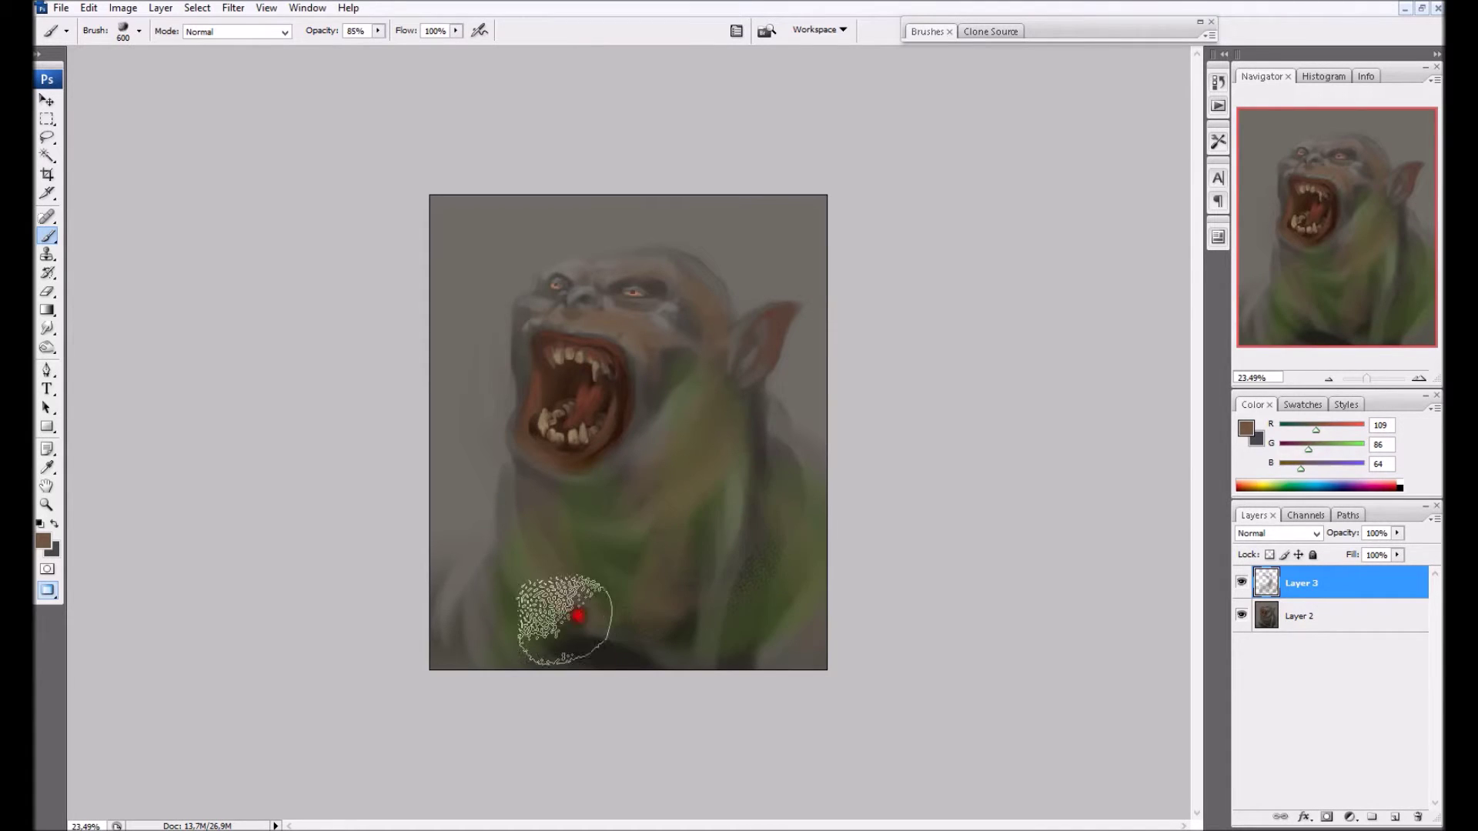
# Change the blend mode of the green and brown colour layer, and merge it with the layer below
pyautogui.click(1298, 533)
pyautogui.click(1270, 488)
pyautogui.click(1396, 534)
pyautogui.keyDown('shift'); pyautogui.click(1308, 616); pyautogui.keyUp('shift')
pyautogui.rightClick(1322, 621)
pyautogui.click(1324, 576)
# Darken the creature's face, ear, neck and chest with the Burn tool, set to Midtones at 40% exposure
pyautogui.press('o')
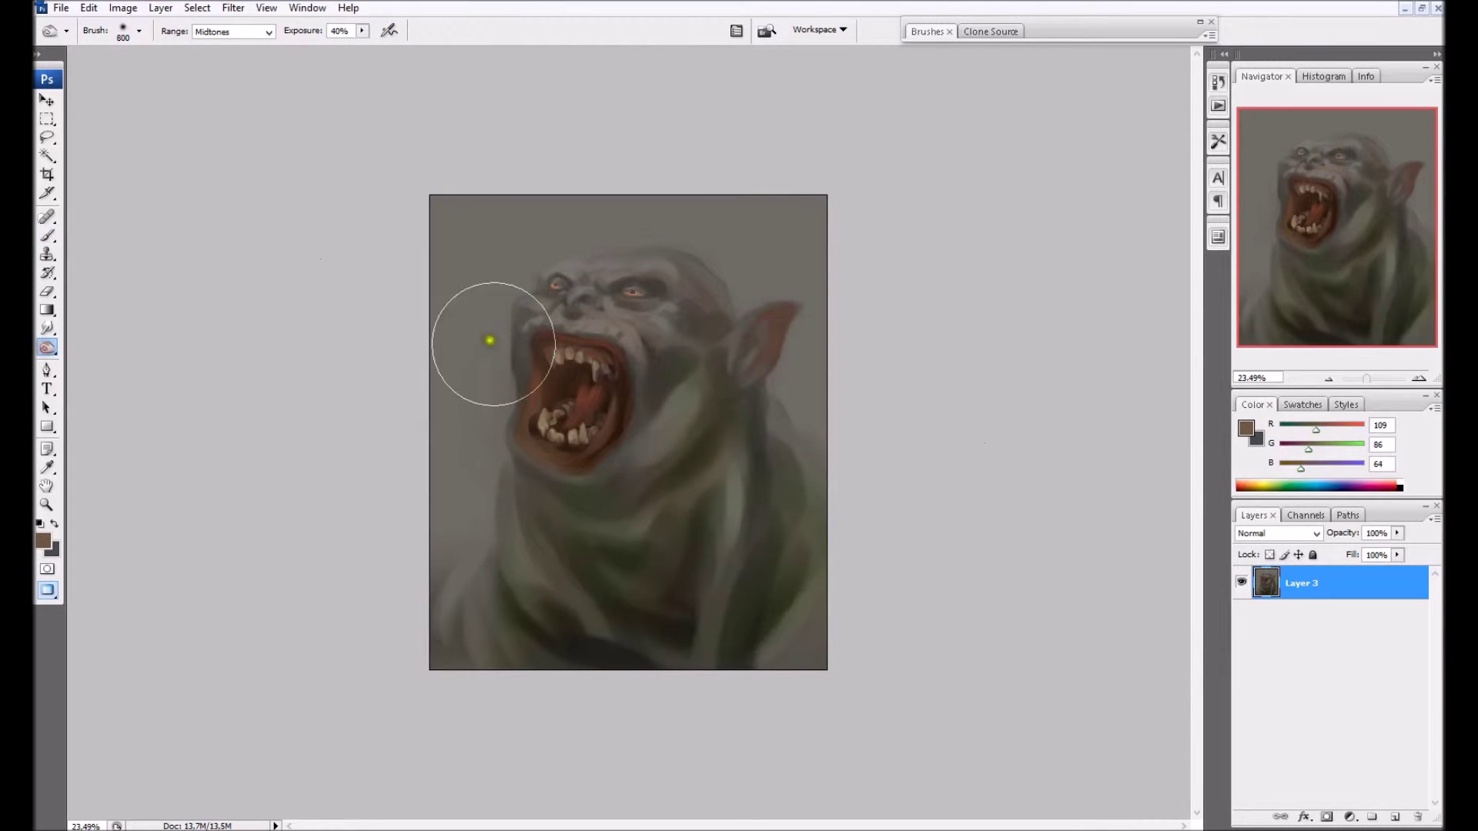
pyautogui.moveTo(495, 372)
pyautogui.mouseDown()
pyautogui.moveTo(577, 343)
pyautogui.moveTo(605, 365)
pyautogui.moveTo(588, 371)
pyautogui.mouseUp()
pyautogui.press(']')
pyautogui.press(']')
pyautogui.press(']')
pyautogui.moveTo(651, 425); pyautogui.dragTo(705, 384)
pyautogui.moveTo(679, 491); pyautogui.dragTo(703, 462)
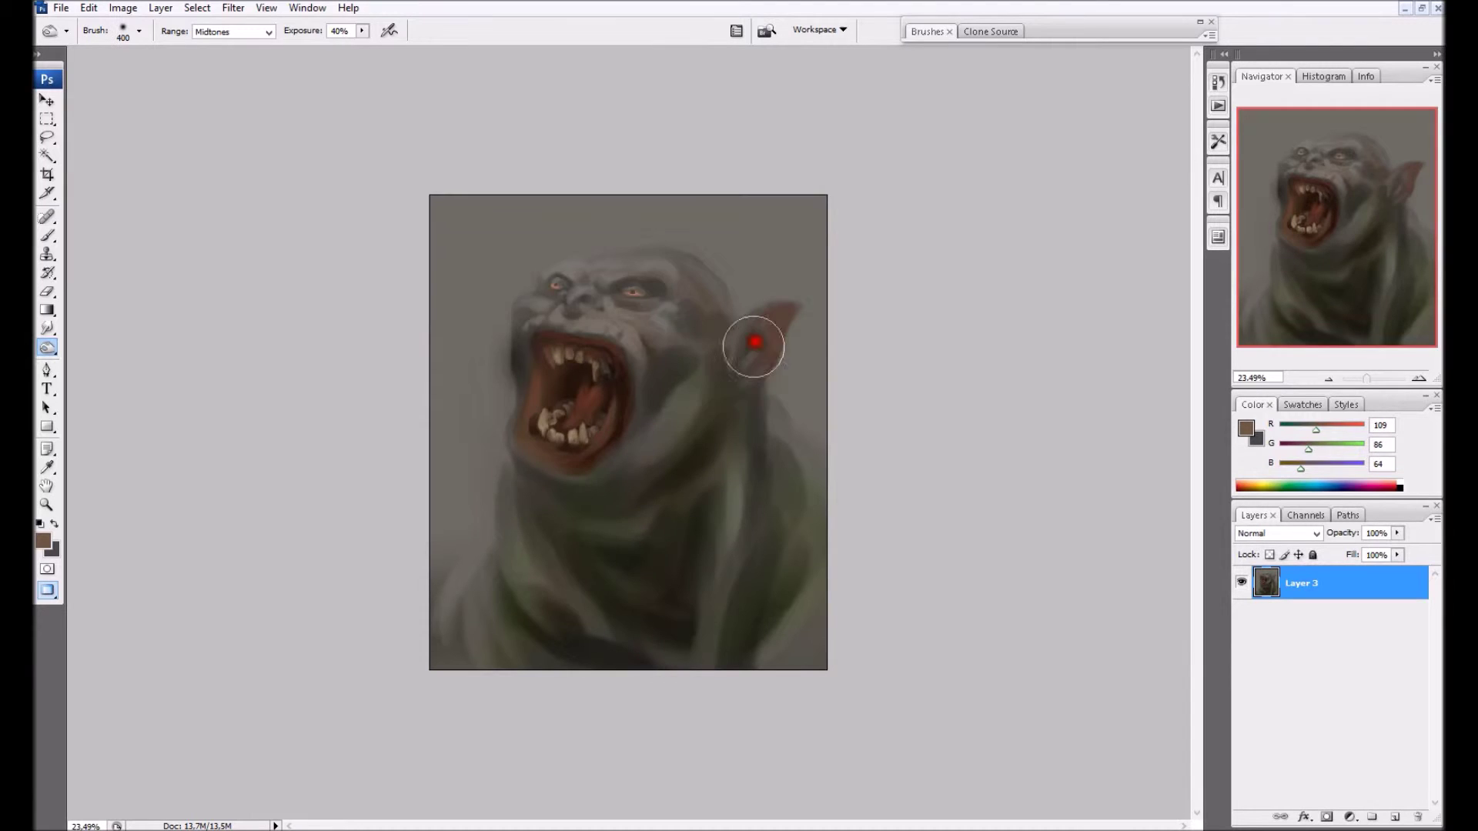
pyautogui.moveTo(567, 297)
pyautogui.mouseDown()
pyautogui.moveTo(631, 324)
pyautogui.moveTo(792, 548)
pyautogui.moveTo(616, 696)
pyautogui.moveTo(613, 608)
pyautogui.mouseUp()
# Choose light grey (R 176, G 170, B 154), starting from the sampled background, and paint the background in front of the face
pyautogui.click(47, 467)
pyautogui.click(460, 400)
pyautogui.click(43, 539)
pyautogui.moveTo(567, 295); pyautogui.dragTo(544, 273)
pyautogui.click(907, 197)
pyautogui.press('b')
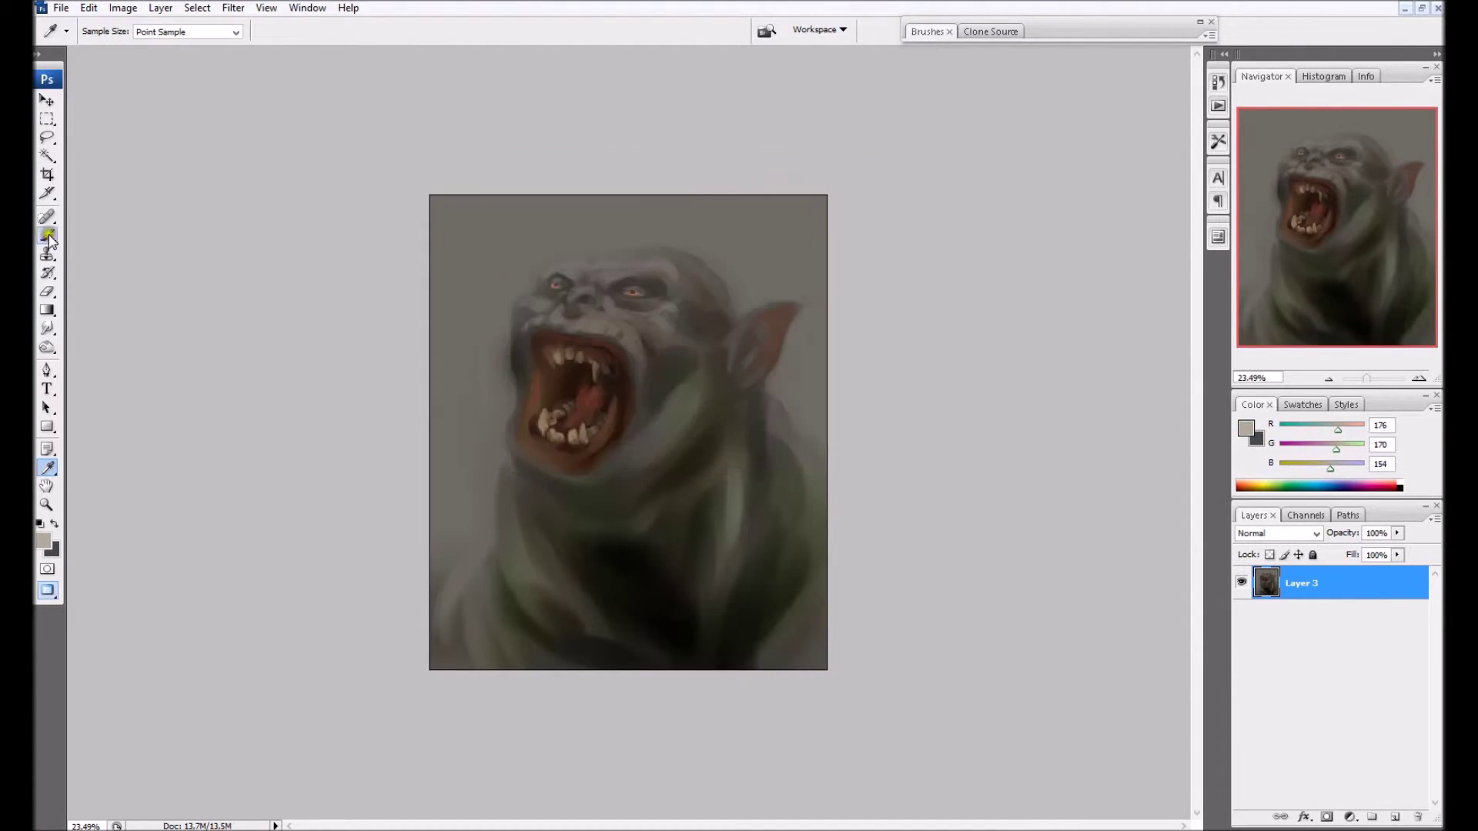
pyautogui.moveTo(478, 470)
pyautogui.mouseDown()
pyautogui.moveTo(481, 504)
pyautogui.moveTo(510, 292)
pyautogui.mouseUp()
pyautogui.press(']')
pyautogui.press(']')
pyautogui.press(']')
pyautogui.moveTo(484, 357)
pyautogui.mouseDown()
pyautogui.moveTo(484, 400)
pyautogui.moveTo(472, 303)
pyautogui.moveTo(447, 280)
pyautogui.moveTo(432, 425)
pyautogui.moveTo(506, 244)
pyautogui.mouseUp()
# Paint light grey along the head's upper outline at brush size 150, and fill the background above it with a larger brush
pyautogui.press('[')
pyautogui.press('[')
pyautogui.press('[')
pyautogui.press('[')
pyautogui.press('[')
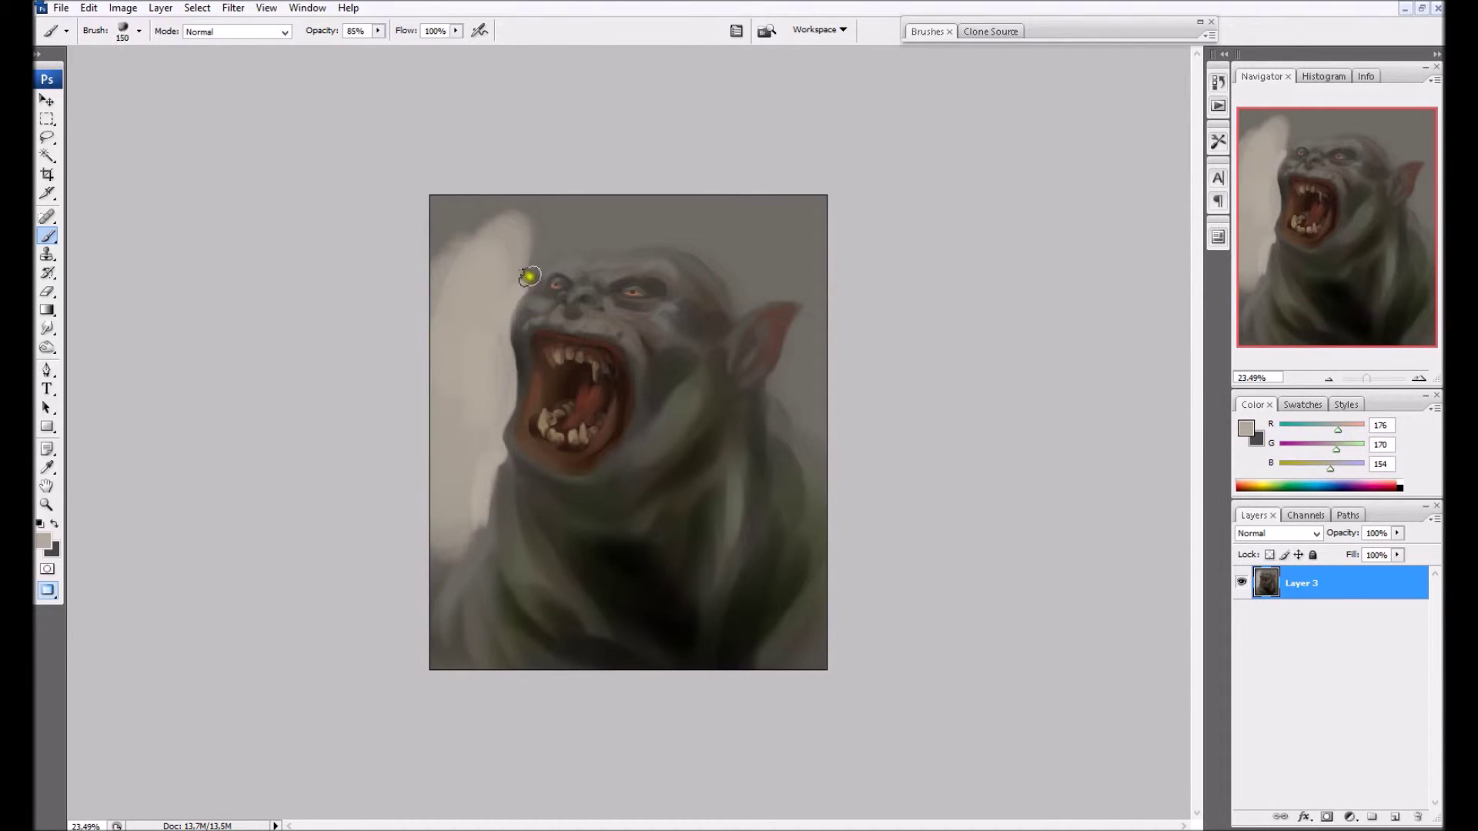
pyautogui.moveTo(597, 248)
pyautogui.mouseDown()
pyautogui.moveTo(716, 238)
pyautogui.moveTo(732, 275)
pyautogui.moveTo(637, 241)
pyautogui.mouseUp()
pyautogui.press(']')
pyautogui.press(']')
pyautogui.press(']')
pyautogui.press(']')
pyautogui.moveTo(522, 258)
pyautogui.mouseDown()
pyautogui.moveTo(566, 232)
pyautogui.moveTo(577, 120)
pyautogui.mouseUp()
pyautogui.press(']')
pyautogui.press(']')
pyautogui.press(']')
pyautogui.moveTo(683, 180)
pyautogui.mouseDown()
pyautogui.moveTo(679, 205)
pyautogui.moveTo(782, 253)
pyautogui.moveTo(827, 122)
pyautogui.mouseUp()
# Paint light grey background around the pointed ear and behind the neck with a brush of size 150
pyautogui.press('[')
pyautogui.press('[')
pyautogui.press('[')
pyautogui.press('[')
pyautogui.press('[')
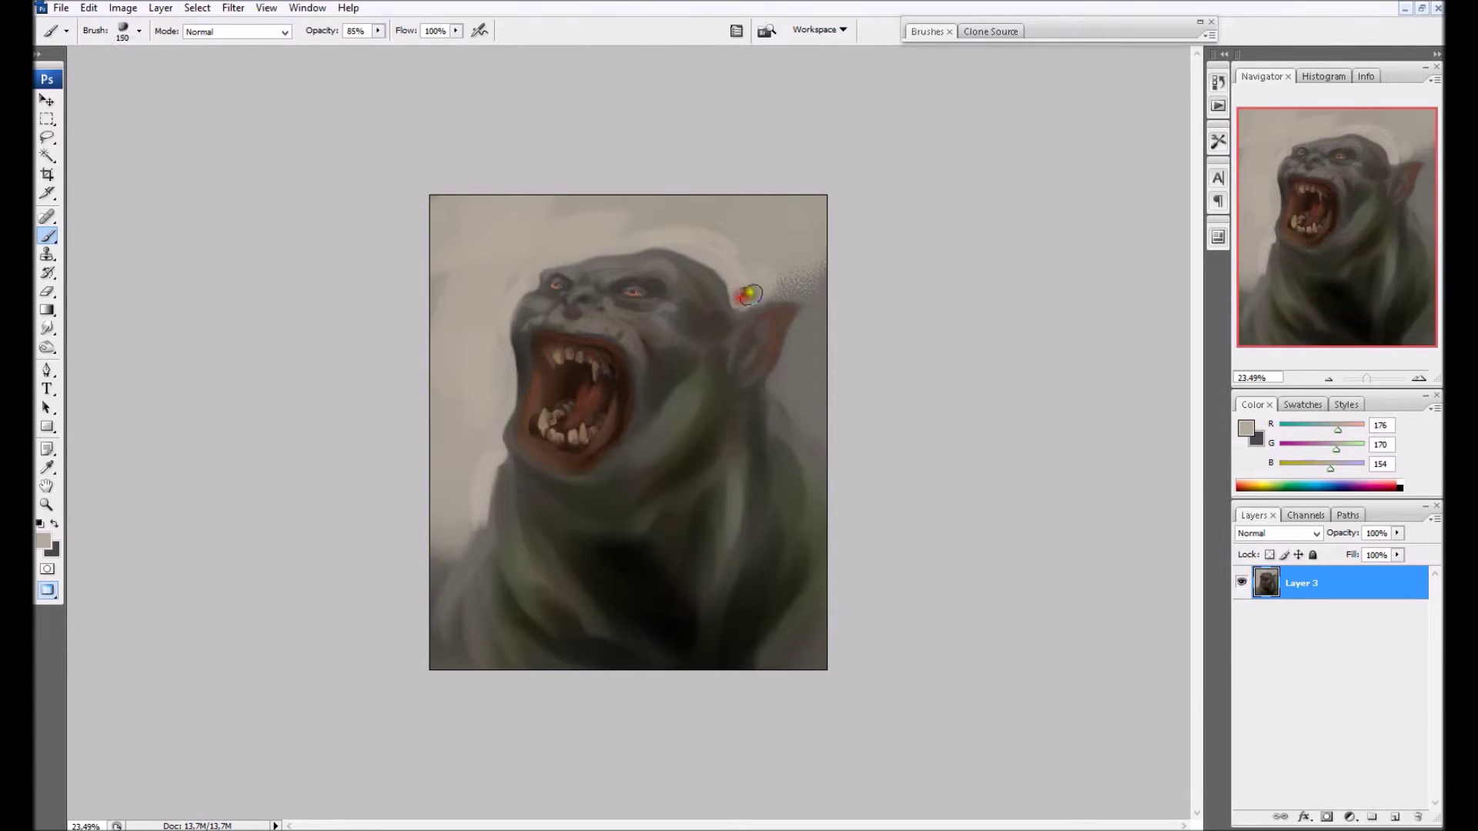
pyautogui.moveTo(820, 301)
pyautogui.mouseDown()
pyautogui.moveTo(807, 290)
pyautogui.moveTo(819, 281)
pyautogui.mouseUp()
pyautogui.moveTo(787, 361)
pyautogui.mouseDown()
pyautogui.moveTo(790, 402)
pyautogui.moveTo(820, 314)
pyautogui.moveTo(817, 396)
pyautogui.mouseUp()
# Cover the remaining background beside the front shoulder with light grey and define the shoulder's outline, reducing the brush to size 125
pyautogui.press(']')
pyautogui.press(']')
pyautogui.moveTo(433, 531)
pyautogui.mouseDown()
pyautogui.moveTo(457, 521)
pyautogui.moveTo(397, 577)
pyautogui.mouseUp()
pyautogui.press('[')
pyautogui.press('[')
pyautogui.press('[')
pyautogui.press('[')
pyautogui.press('[')
pyautogui.moveTo(482, 528); pyautogui.dragTo(370, 689)
pyautogui.moveTo(491, 456); pyautogui.dragTo(455, 584)
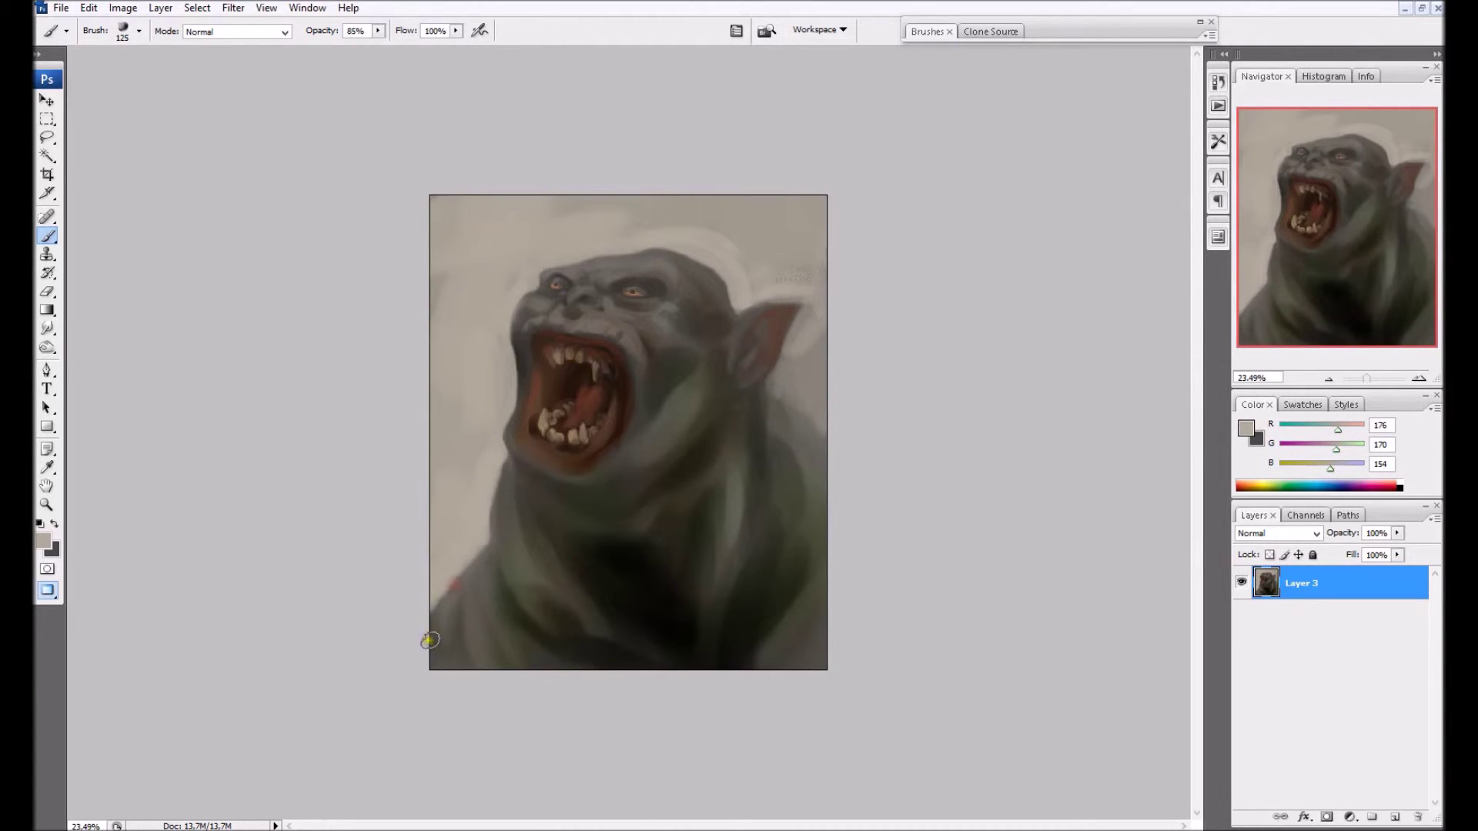
# Lighten the head, cheek, ear and shoulders with the Dodge tool at 100% exposure, enlarging the brush to 1100 for the body
pyautogui.rightClick(47, 348)
pyautogui.click(111, 359)
pyautogui.click(672, 243)
pyautogui.moveTo(673, 243)
pyautogui.mouseDown()
pyautogui.moveTo(521, 314)
pyautogui.moveTo(669, 290)
pyautogui.moveTo(518, 390)
pyautogui.moveTo(645, 462)
pyautogui.moveTo(689, 400)
pyautogui.mouseUp()
pyautogui.moveTo(760, 315); pyautogui.dragTo(786, 302)
pyautogui.press(']')
pyautogui.press(']')
pyautogui.press(']')
pyautogui.press(']')
pyautogui.press(']')
pyautogui.press(']')
pyautogui.press(']')
pyautogui.press(']')
pyautogui.press(']')
pyautogui.moveTo(473, 550); pyautogui.dragTo(496, 685)
pyautogui.click(795, 504)
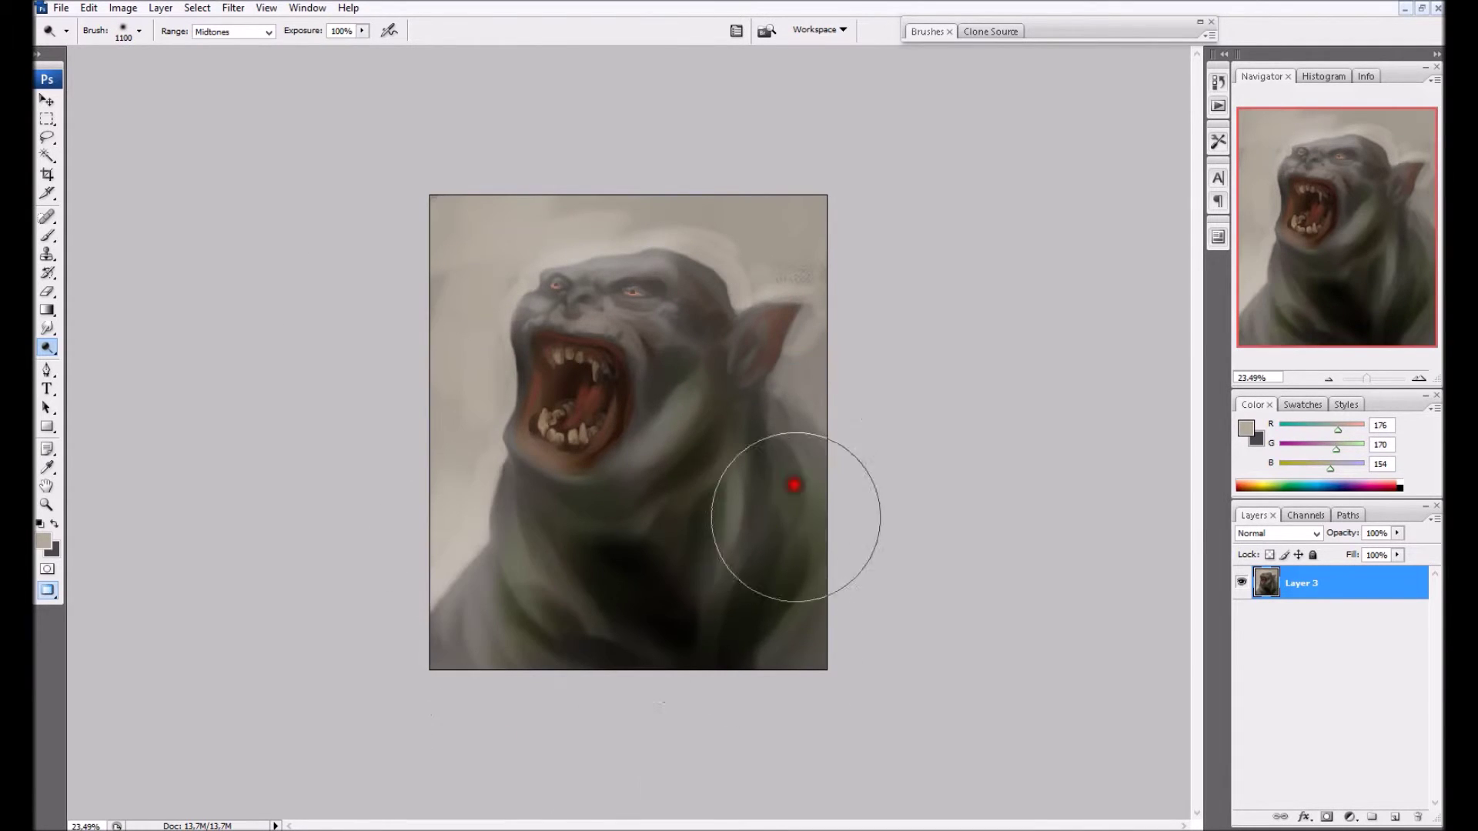
# Choose pale grey (R 212, G 205, B 194) for painting, and add a new Linear Dodge layer at 10% opacity
pyautogui.press('i')
pyautogui.click(610, 264)
pyautogui.click(43, 539)
pyautogui.click(543, 245)
pyautogui.press('Return')
pyautogui.click(1395, 816)
pyautogui.click(1277, 533)
pyautogui.click(1270, 290)
pyautogui.click(1397, 533)
pyautogui.click(583, 493)
pyautogui.press('b')
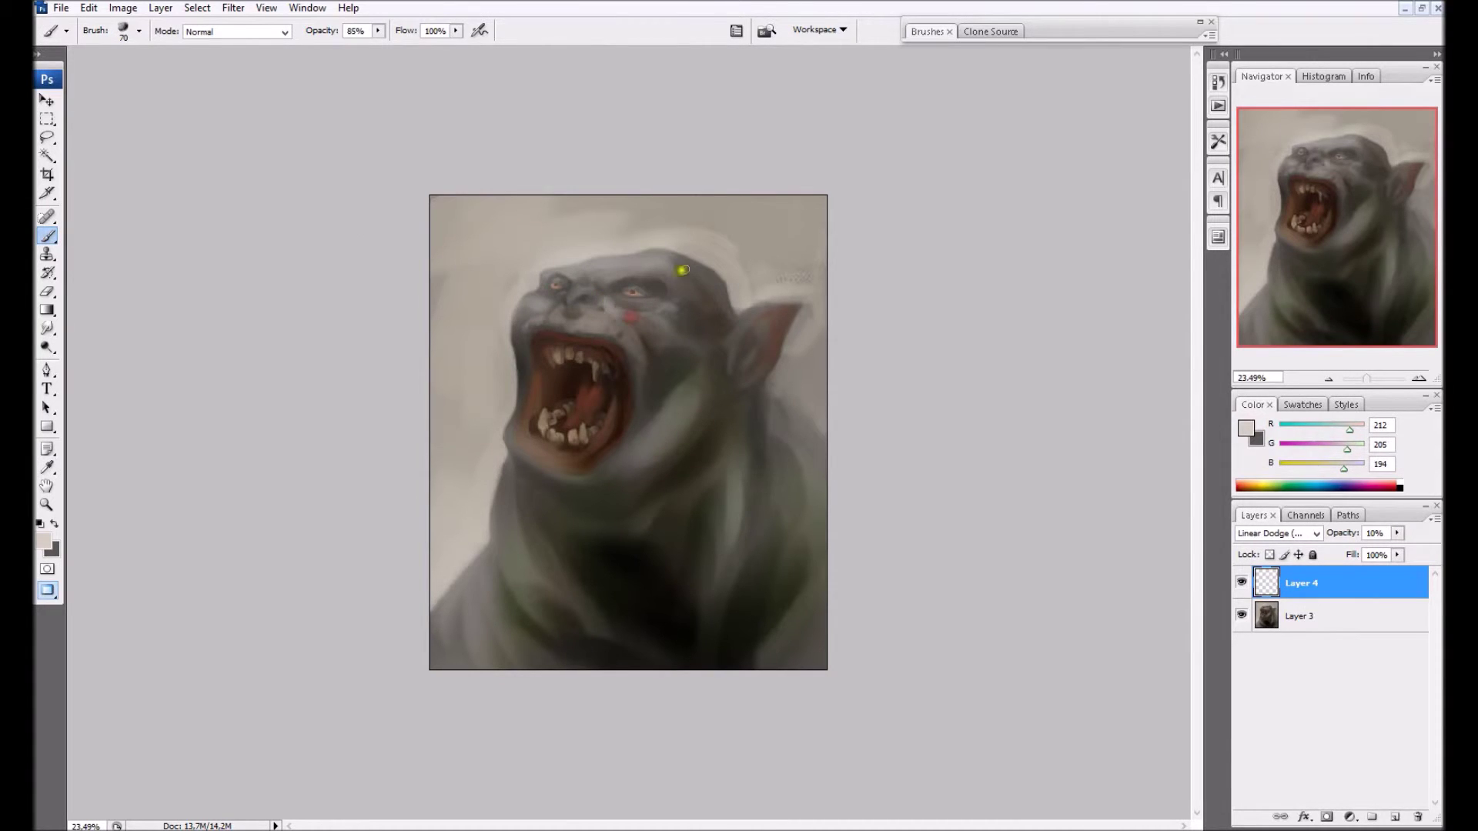
# Paint highlights around the eye with sampled grey (R 82, G 79, B 72) at brush size 80, raising the layer opacity to 100%
pyautogui.keyDown('alt'); pyautogui.click(675, 282); pyautogui.keyUp('alt')
pyautogui.press(']')
pyautogui.click(1397, 534)
pyautogui.moveTo(1394, 550); pyautogui.dragTo(1434, 553)
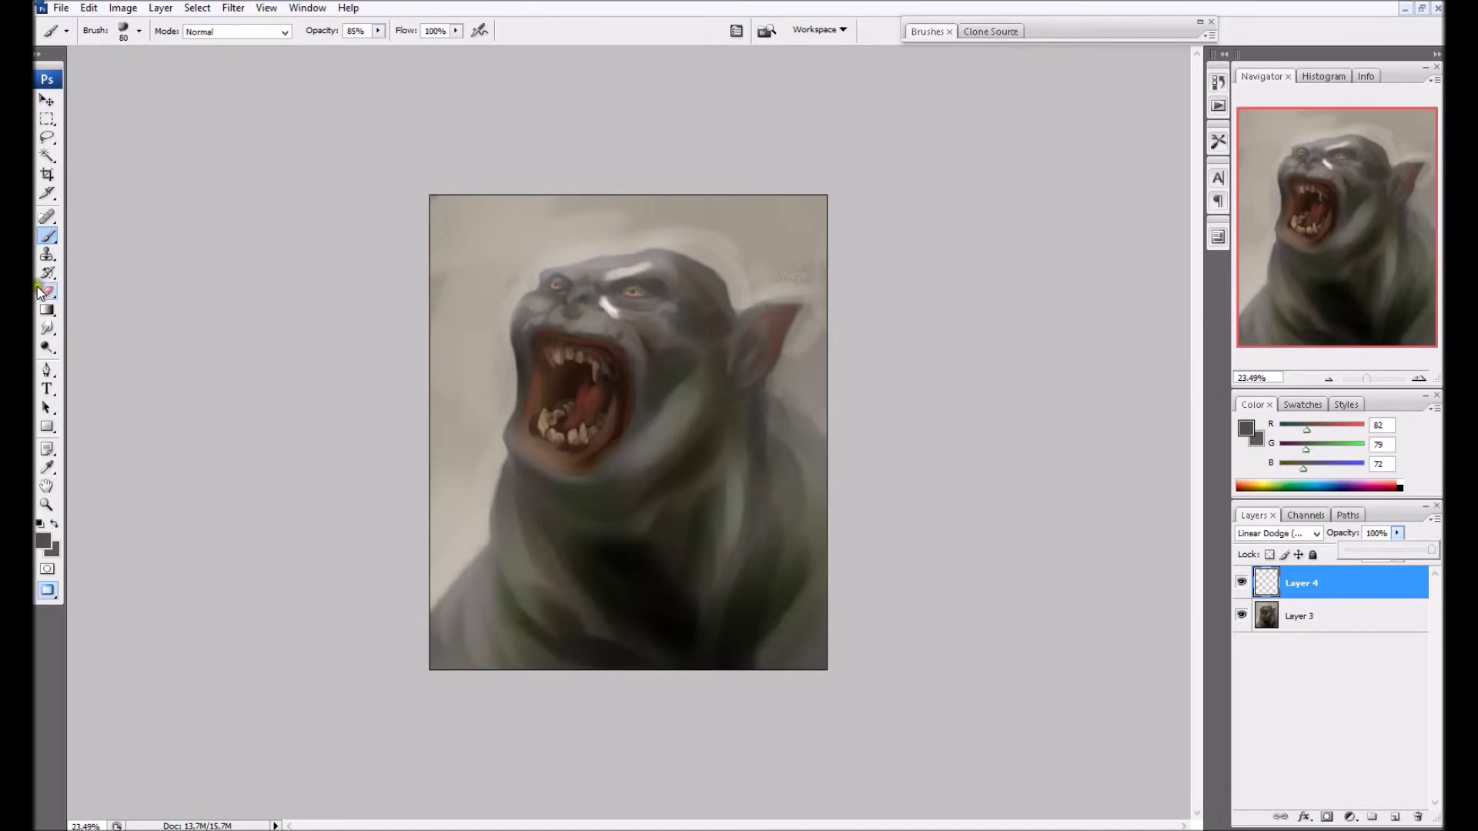
pyautogui.click(660, 231)
# Add soft highlights to the jaw, back of the head and ear with sampled dark grey (R 50, G 48, B 43) at size 150
pyautogui.click(47, 468)
pyautogui.click(654, 393)
pyautogui.press('b')
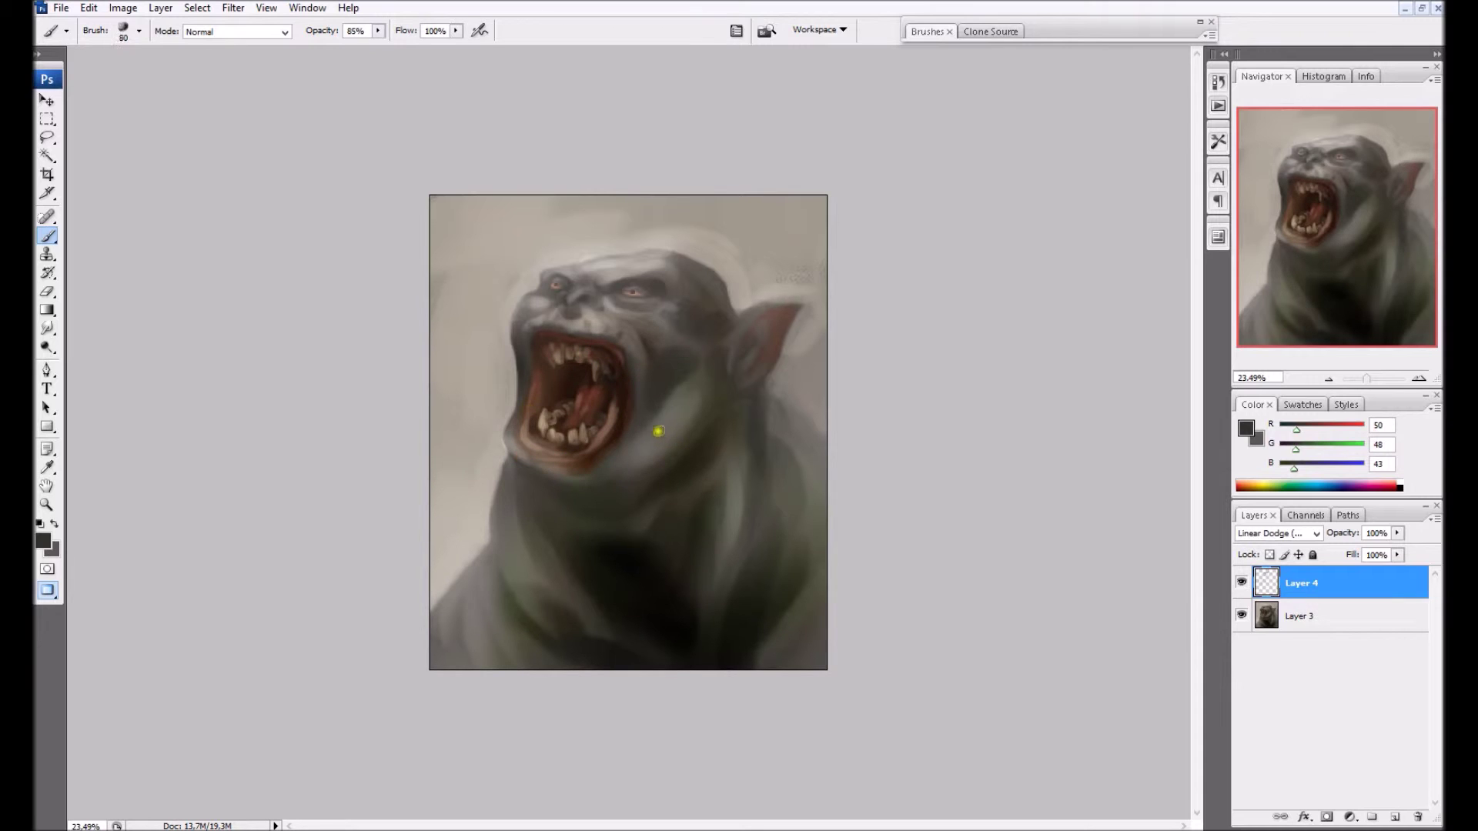
pyautogui.press(']')
pyautogui.moveTo(682, 388); pyautogui.dragTo(645, 460)
pyautogui.moveTo(663, 438); pyautogui.dragTo(670, 419)
pyautogui.moveTo(695, 297); pyautogui.dragTo(726, 316)
pyautogui.moveTo(758, 379); pyautogui.dragTo(769, 352)
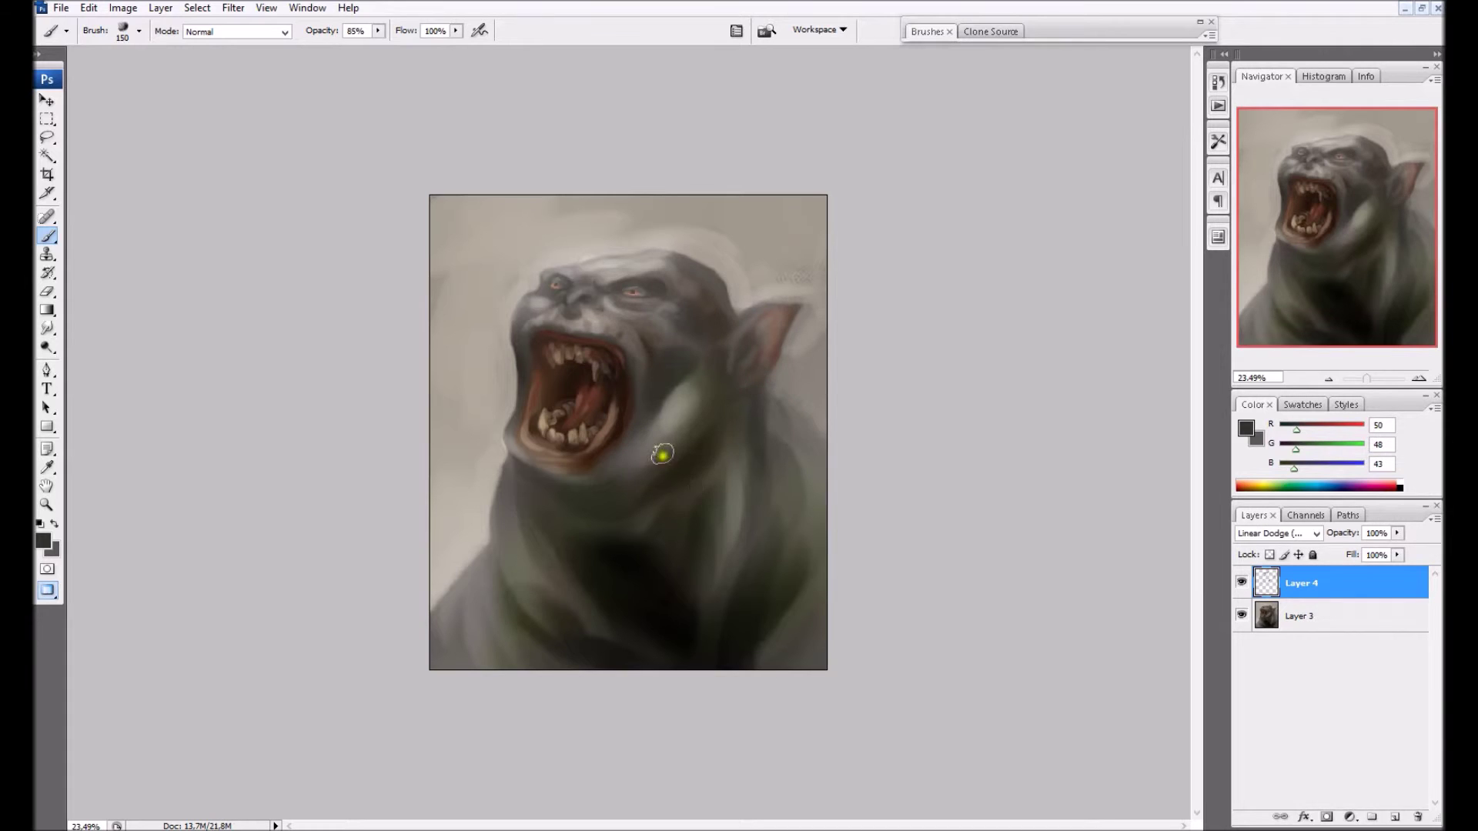
# Paint soft highlights on the neck, shoulder and jaw with an enlarged brush on the Linear Dodge layer
pyautogui.press(']')
pyautogui.press(']')
pyautogui.press(']')
pyautogui.press(']')
pyautogui.press(']')
pyautogui.moveTo(728, 487); pyautogui.dragTo(715, 559)
pyautogui.moveTo(534, 549); pyautogui.dragTo(513, 617)
pyautogui.moveTo(671, 476); pyautogui.dragTo(702, 459)
# Add finer highlights to the lip edge and the cheek below the eye, reducing the brush to 40
pyautogui.press('[')
pyautogui.press('[')
pyautogui.press('[')
pyautogui.press('[')
pyautogui.press('[')
pyautogui.press('[')
pyautogui.press('[')
pyautogui.press('[')
pyautogui.press('[')
pyautogui.press('[')
pyautogui.press('[')
pyautogui.moveTo(508, 435)
pyautogui.mouseDown()
pyautogui.moveTo(533, 386)
pyautogui.moveTo(513, 416)
pyautogui.mouseUp()
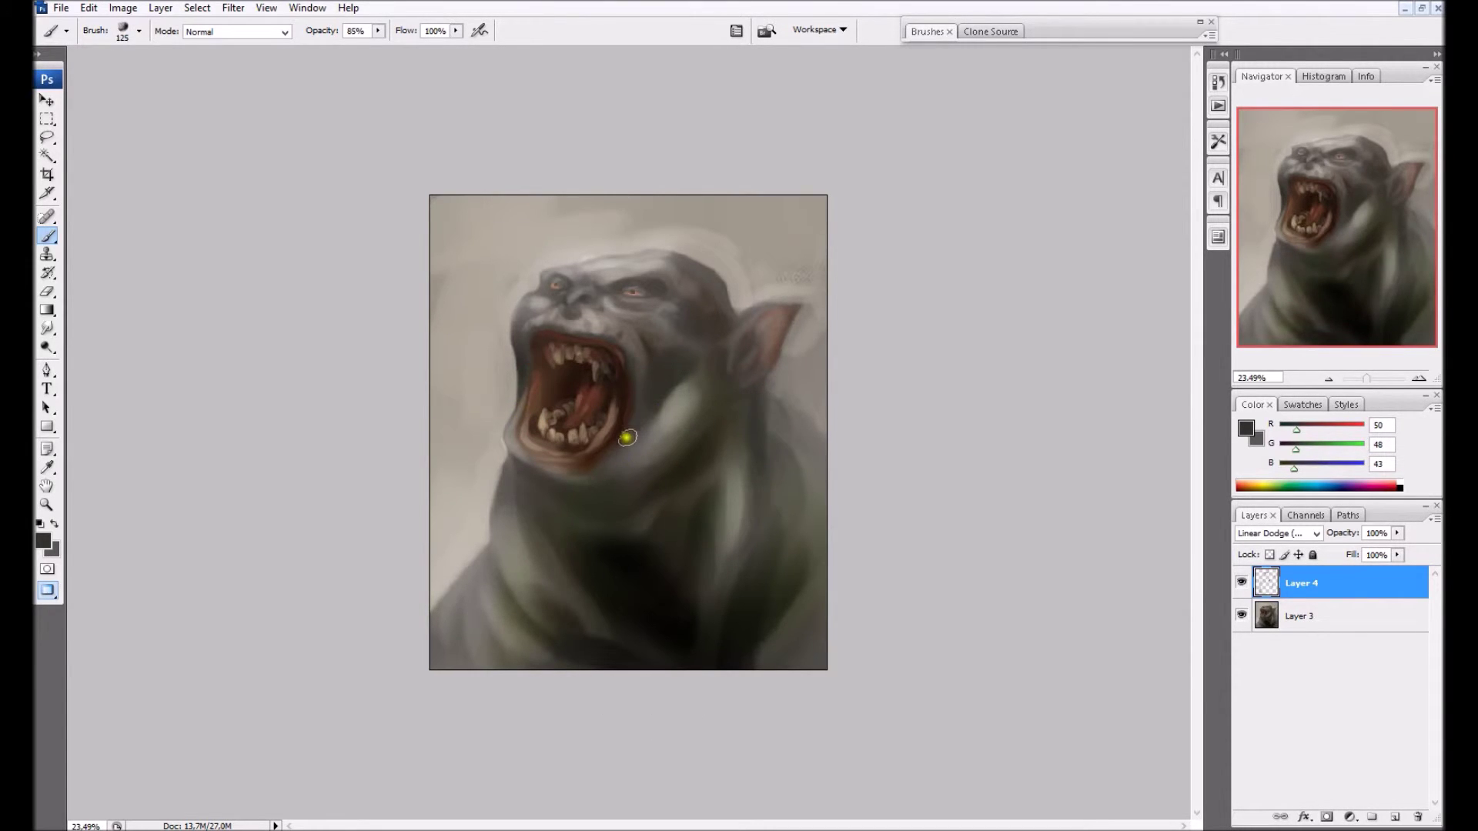
pyautogui.moveTo(649, 315); pyautogui.dragTo(625, 311)
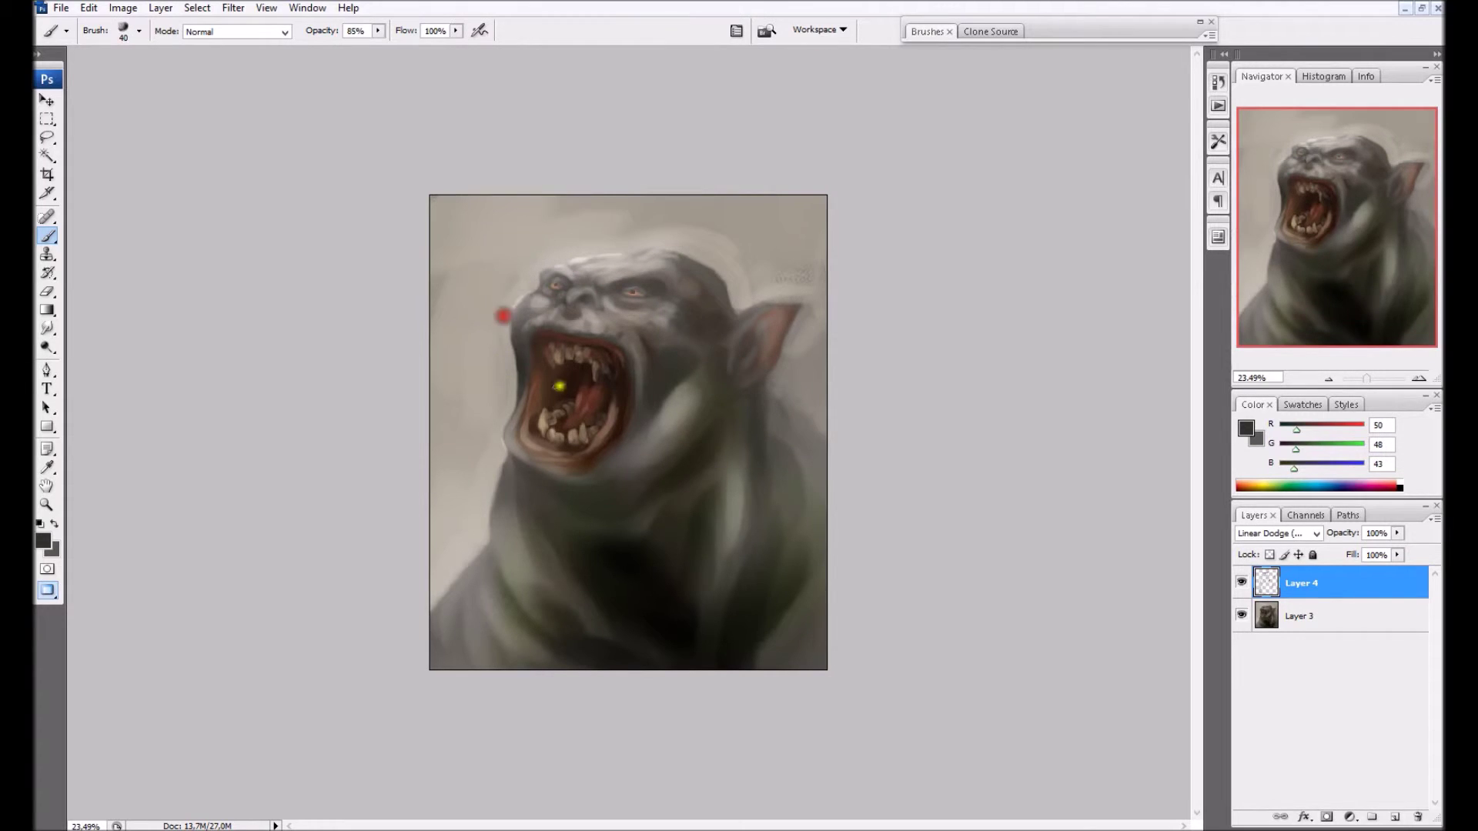
pyautogui.click(48, 293)
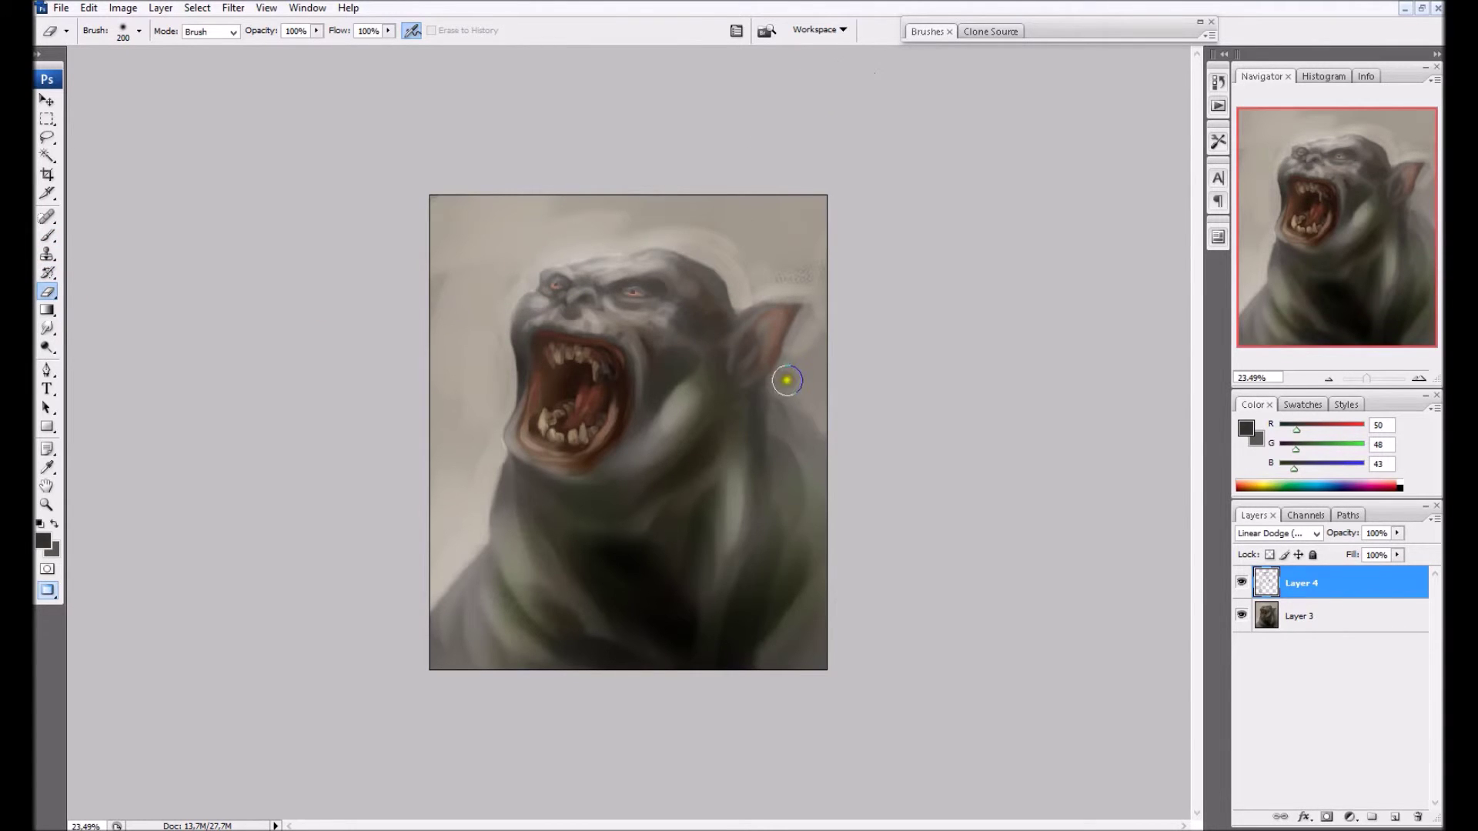
# Merge Layer 3 and Layer 4, and lighten a lassoed area along the left neck and shoulder with the Dodge tool
pyautogui.click(47, 139)
pyautogui.moveTo(510, 465)
pyautogui.mouseDown()
pyautogui.moveTo(509, 712)
pyautogui.moveTo(493, 716)
pyautogui.mouseUp()
pyautogui.press('o')
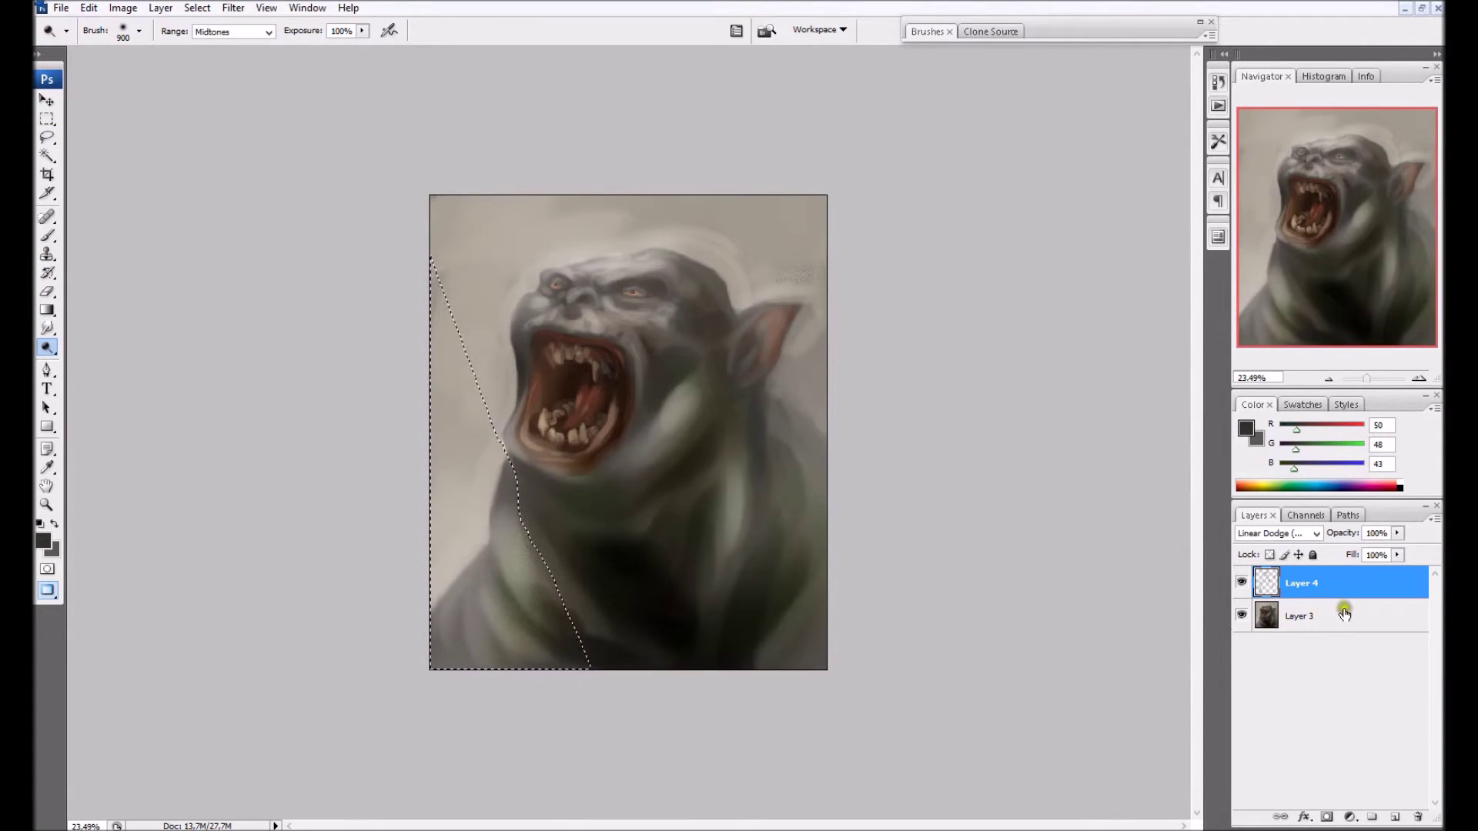
pyautogui.keyDown('shift'); pyautogui.click(1300, 615); pyautogui.keyUp('shift')
pyautogui.rightClick(1305, 608)
pyautogui.click(1329, 570)
pyautogui.moveTo(534, 589); pyautogui.dragTo(506, 333)
pyautogui.hotkey('ctrl', 'd')
# Smudge the edges of the left neck and shoulder, reducing the brush size for the finer transitions
pyautogui.click(47, 329)
pyautogui.moveTo(472, 436)
pyautogui.mouseDown()
pyautogui.moveTo(486, 437)
pyautogui.moveTo(493, 475)
pyautogui.mouseUp()
pyautogui.press('[')
pyautogui.moveTo(548, 558); pyautogui.dragTo(556, 581)
pyautogui.press('[')
pyautogui.press('[')
pyautogui.moveTo(460, 465); pyautogui.dragTo(490, 543)
# Lasso the area behind the neck, dodge the right shoulder inside it, and burn the neck edge through the inverted selection
pyautogui.click(48, 138)
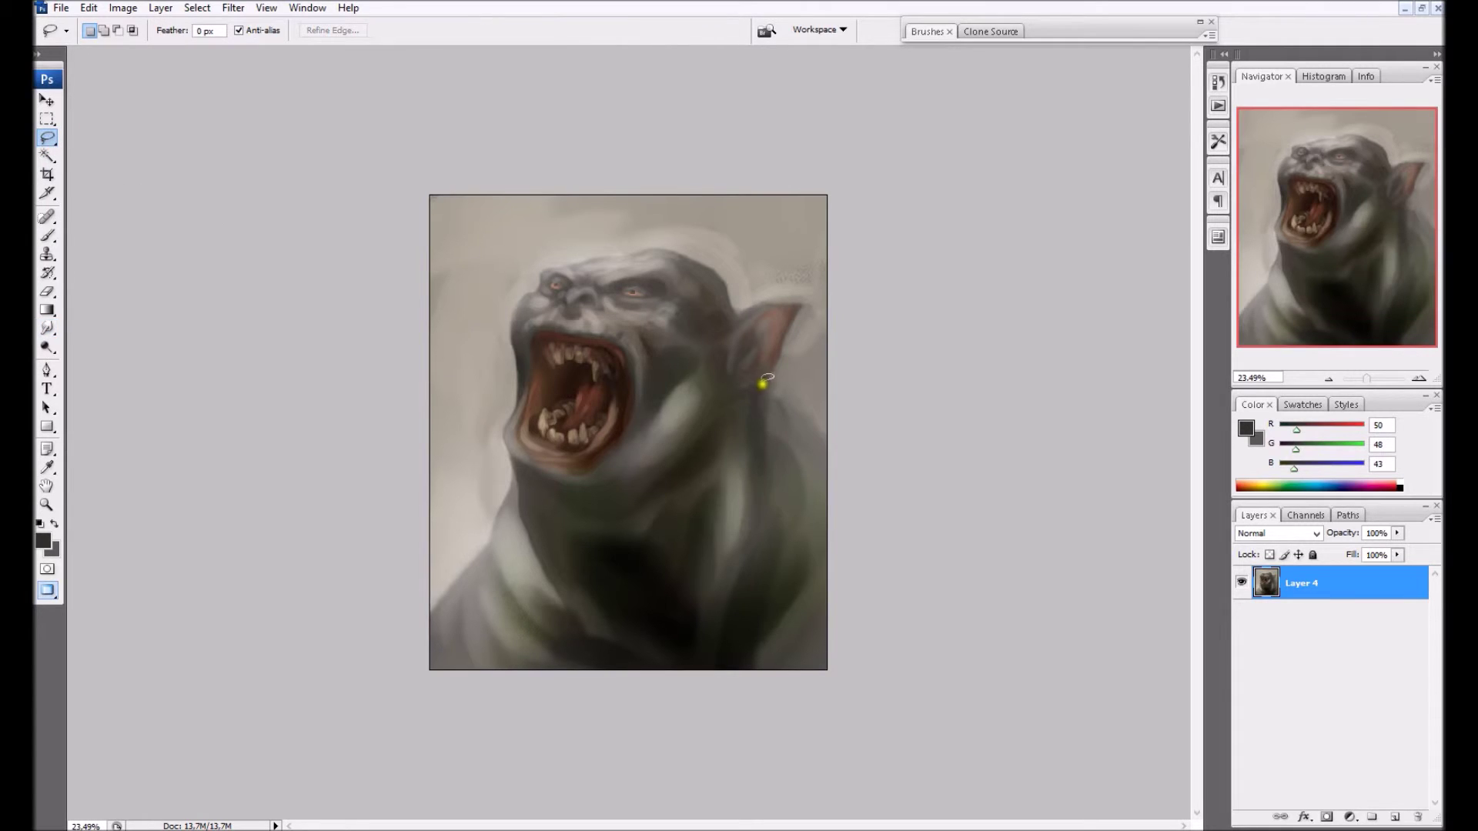
pyautogui.moveTo(760, 524)
pyautogui.mouseDown()
pyautogui.moveTo(986, 409)
pyautogui.moveTo(747, 127)
pyautogui.mouseUp()
pyautogui.click(48, 347)
pyautogui.moveTo(769, 431); pyautogui.dragTo(714, 616)
pyautogui.click(197, 7)
pyautogui.click(219, 71)
pyautogui.rightClick(46, 347)
pyautogui.click(116, 359)
pyautogui.moveTo(761, 454); pyautogui.dragTo(659, 762)
pyautogui.hotkey('ctrl', 'd')
# Blend the back of the neck and the right shoulder contour with the Smudge tool at 75% strength
pyautogui.click(48, 329)
pyautogui.moveTo(754, 575); pyautogui.dragTo(768, 511)
pyautogui.press(']')
pyautogui.press(']')
pyautogui.press(']')
pyautogui.moveTo(767, 448)
pyautogui.mouseDown()
pyautogui.moveTo(764, 505)
pyautogui.moveTo(788, 467)
pyautogui.mouseUp()
pyautogui.press('[')
pyautogui.press('[')
pyautogui.press('[')
pyautogui.moveTo(789, 399); pyautogui.dragTo(861, 460)
pyautogui.moveTo(811, 409); pyautogui.dragTo(873, 586)
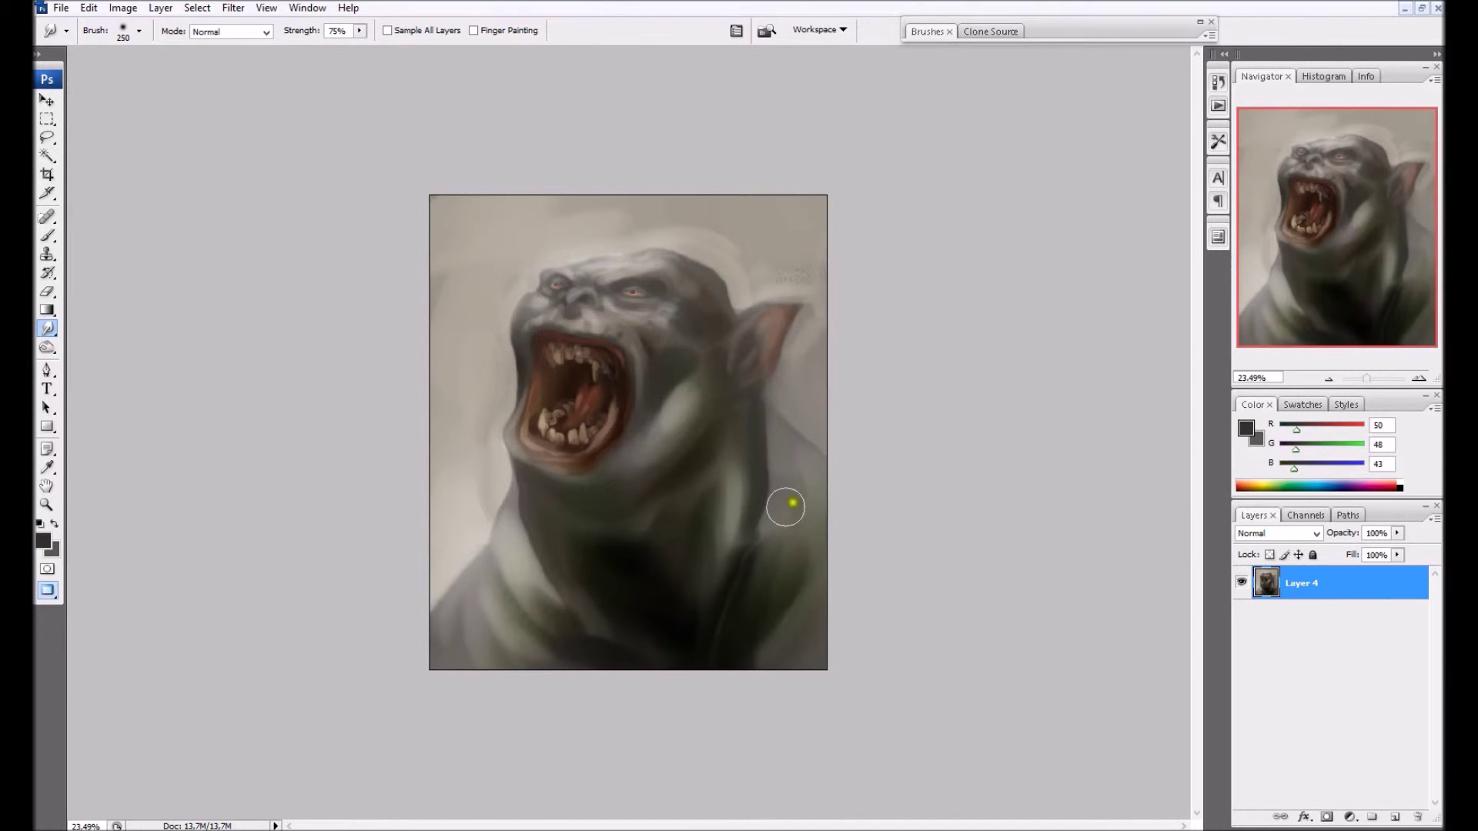
# Lasso the head and smudge the shading under the chin along the selection edge at brush size 250
pyautogui.click(47, 137)
pyautogui.moveTo(634, 515); pyautogui.dragTo(399, 316)
pyautogui.click(48, 328)
pyautogui.moveTo(612, 531)
pyautogui.mouseDown()
pyautogui.moveTo(688, 505)
pyautogui.moveTo(699, 530)
pyautogui.moveTo(662, 484)
pyautogui.moveTo(681, 506)
pyautogui.moveTo(664, 495)
pyautogui.moveTo(621, 520)
pyautogui.moveTo(607, 570)
pyautogui.moveTo(573, 519)
pyautogui.mouseUp()
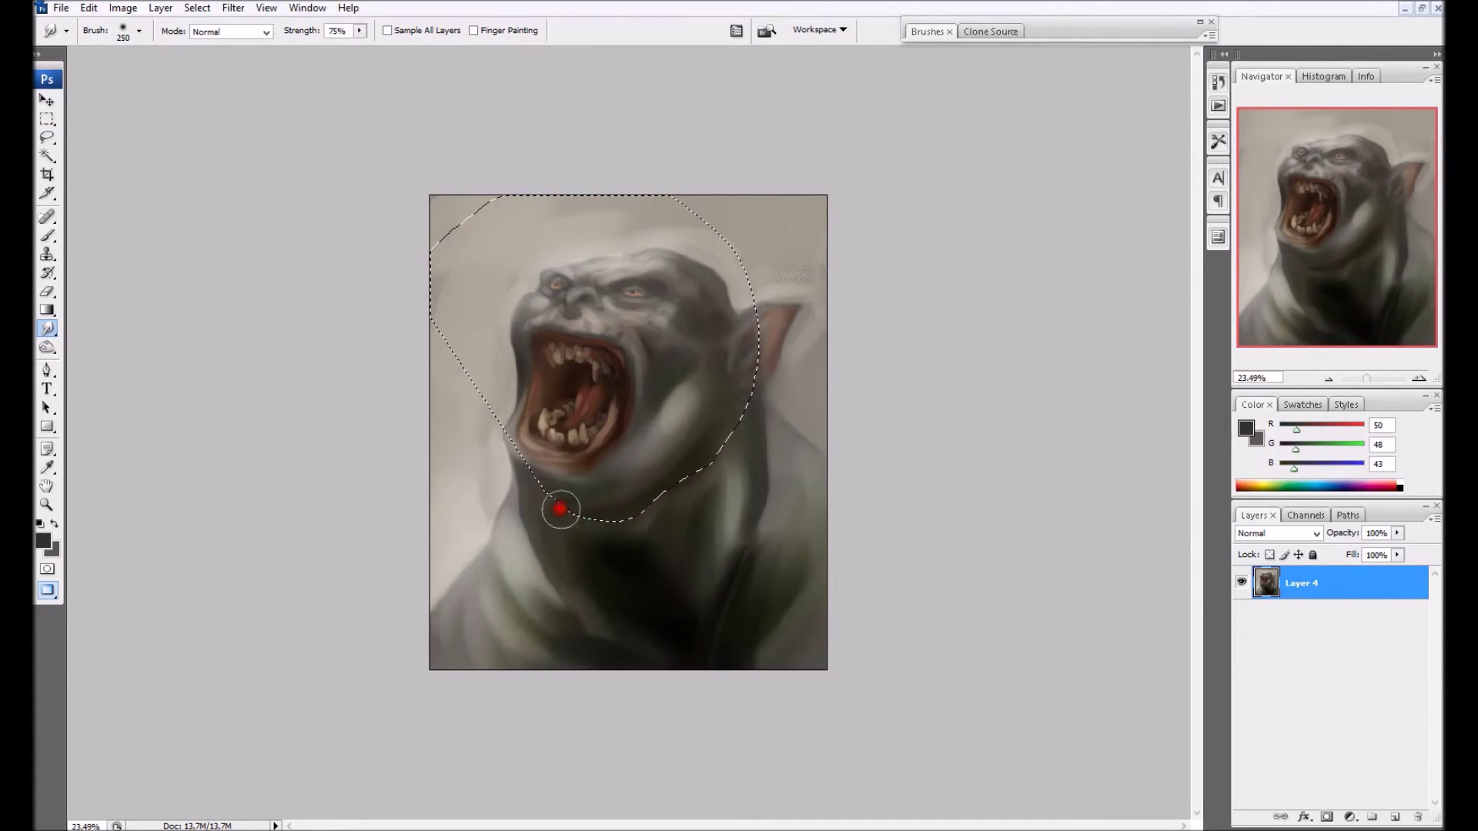
pyautogui.hotkey('ctrl', 'd')
# Sample dark brown (R 36, G 21, B 14) from the mouth and darken the eye corners at brush size 45
pyautogui.click(47, 468)
pyautogui.click(578, 370)
pyautogui.click(49, 237)
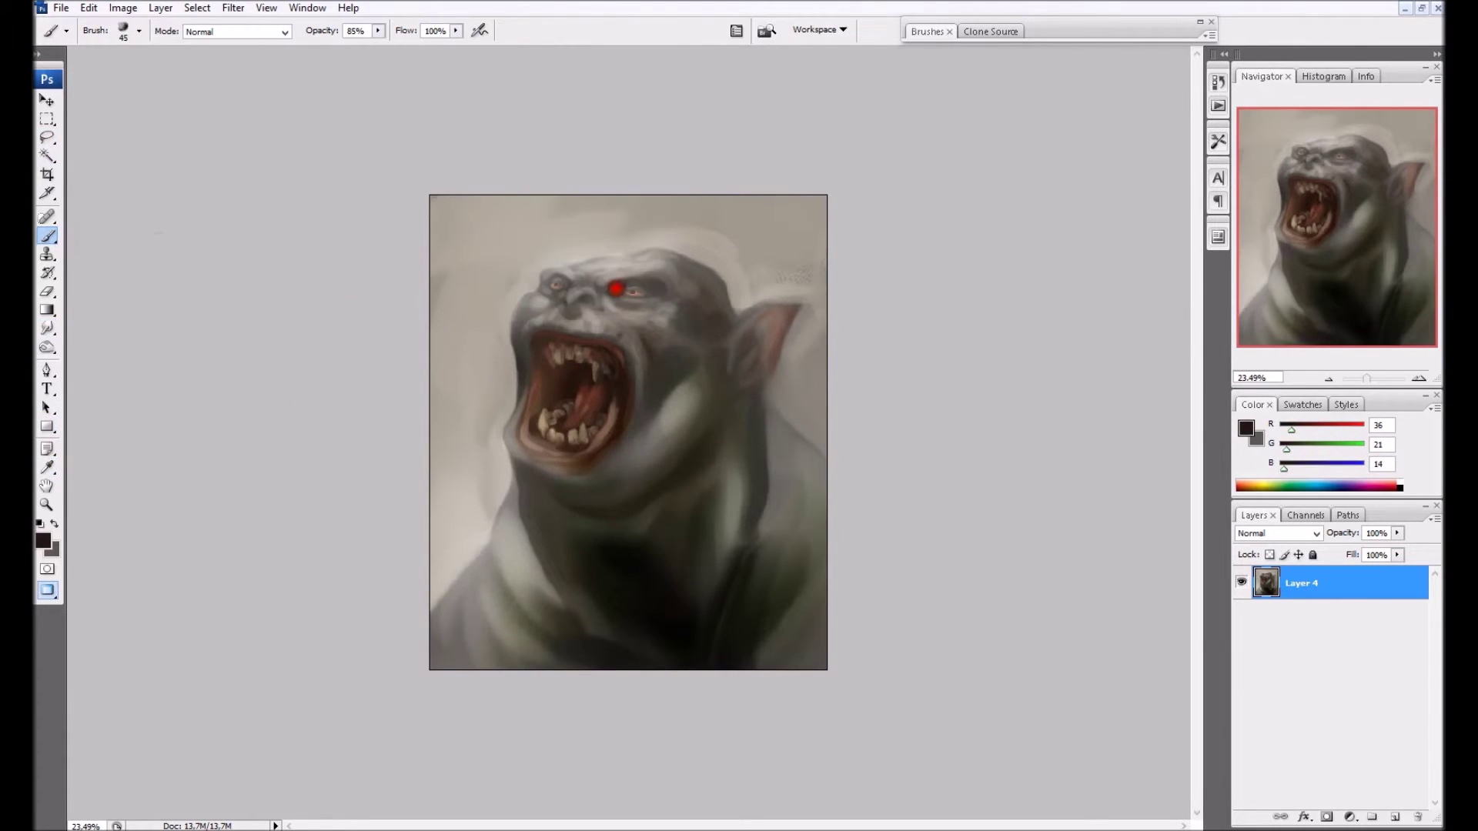
pyautogui.click(549, 286)
pyautogui.click(598, 288)
# Paint over the neck and right shoulder, sampling grey-green (R 66, G 68, B 54) and enlarging the brush to 300
pyautogui.moveTo(752, 444); pyautogui.dragTo(761, 528)
pyautogui.keyDown('alt'); pyautogui.click(779, 549); pyautogui.keyUp('alt')
pyautogui.press(']')
pyautogui.press(']')
pyautogui.press(']')
pyautogui.moveTo(786, 456)
pyautogui.mouseDown()
pyautogui.moveTo(796, 543)
pyautogui.moveTo(735, 668)
pyautogui.moveTo(706, 683)
pyautogui.mouseUp()
pyautogui.moveTo(537, 579); pyautogui.dragTo(518, 521)
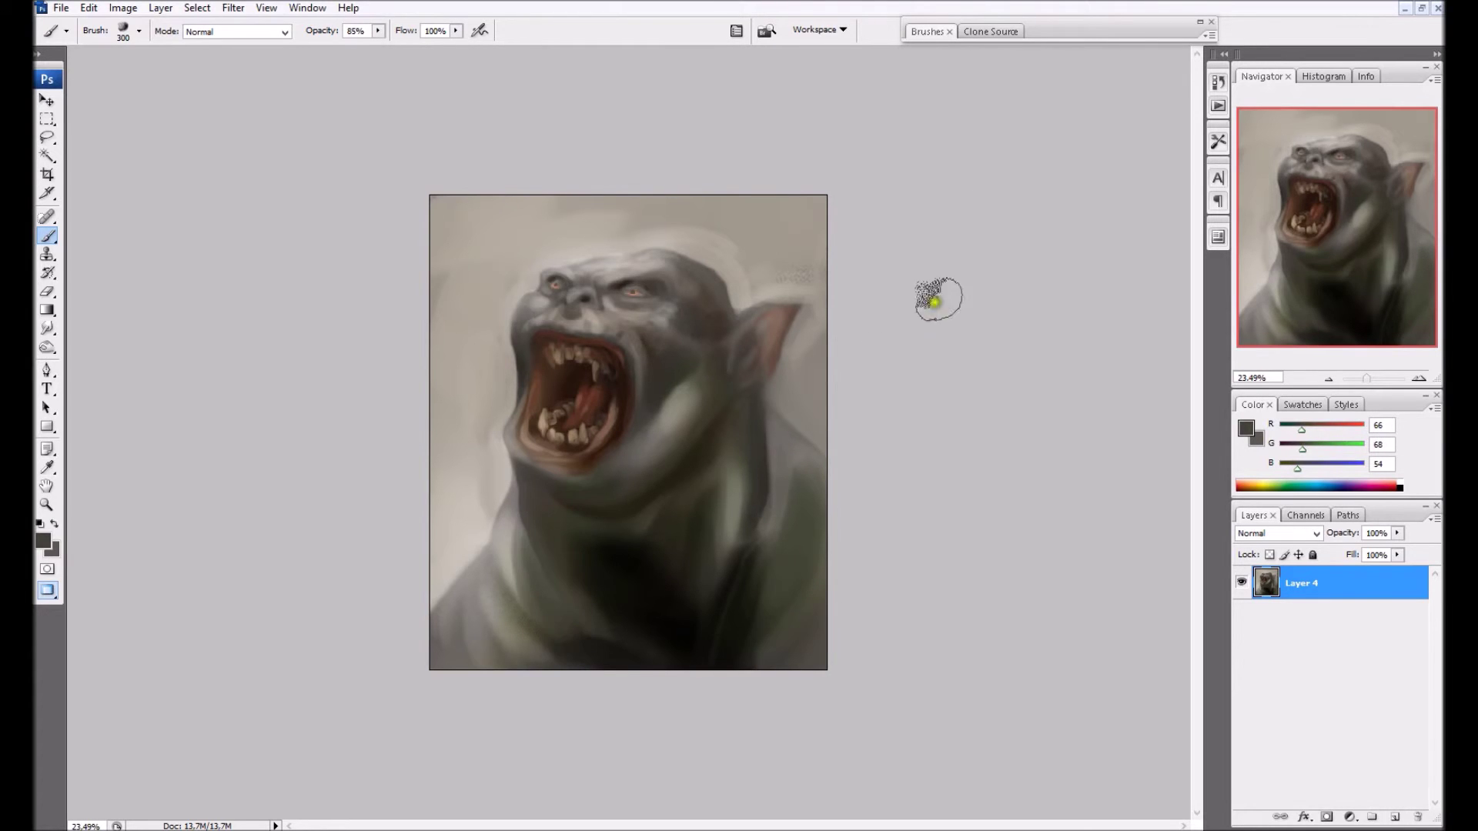
# Select the background around the creature with the Magic Wand at a tolerance of 20
pyautogui.click(53, 156)
pyautogui.click(501, 281)
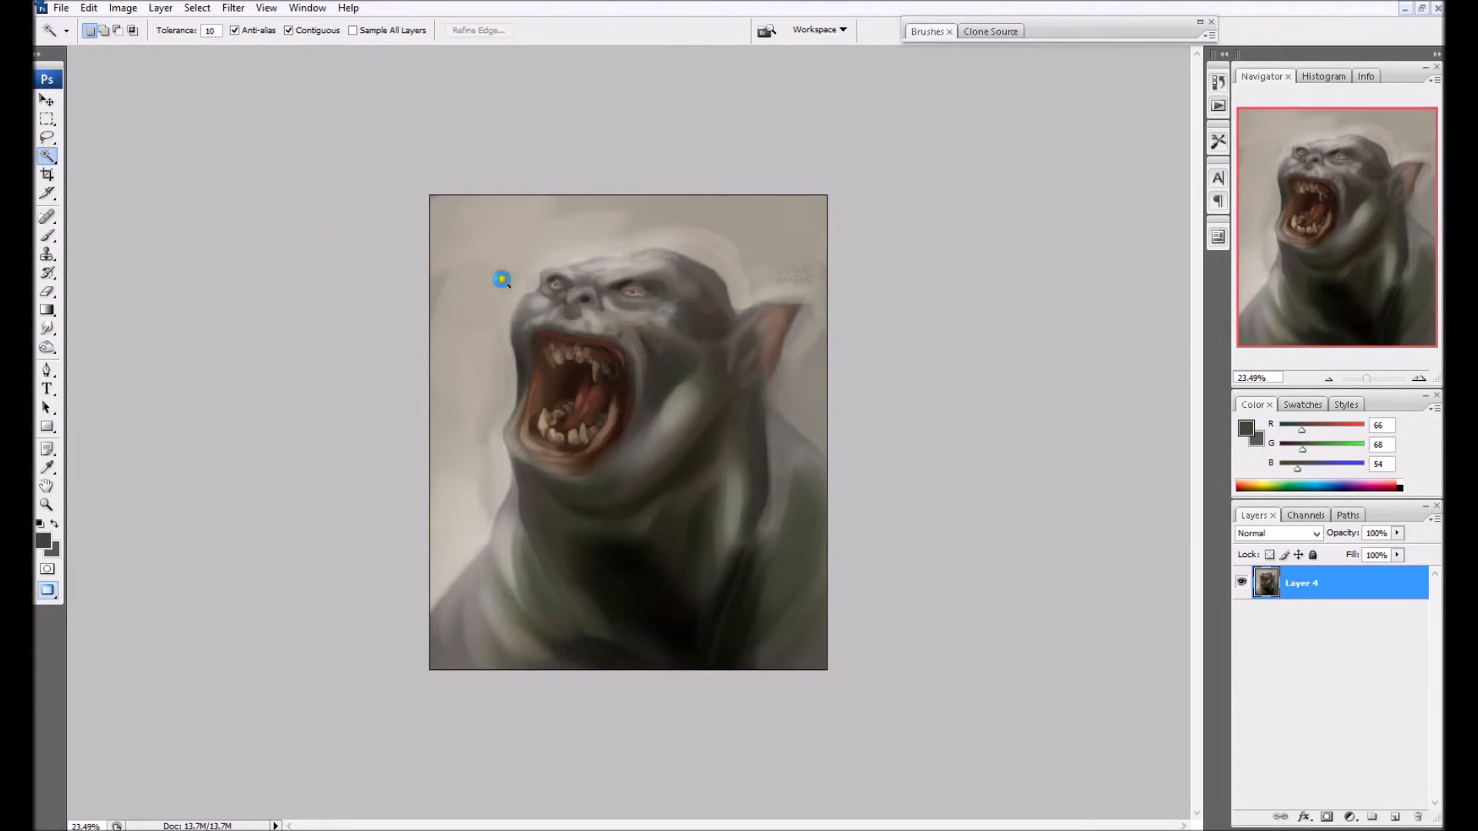
pyautogui.click(482, 469)
pyautogui.doubleClick(211, 30)
pyautogui.write('20')
pyautogui.click(474, 304)
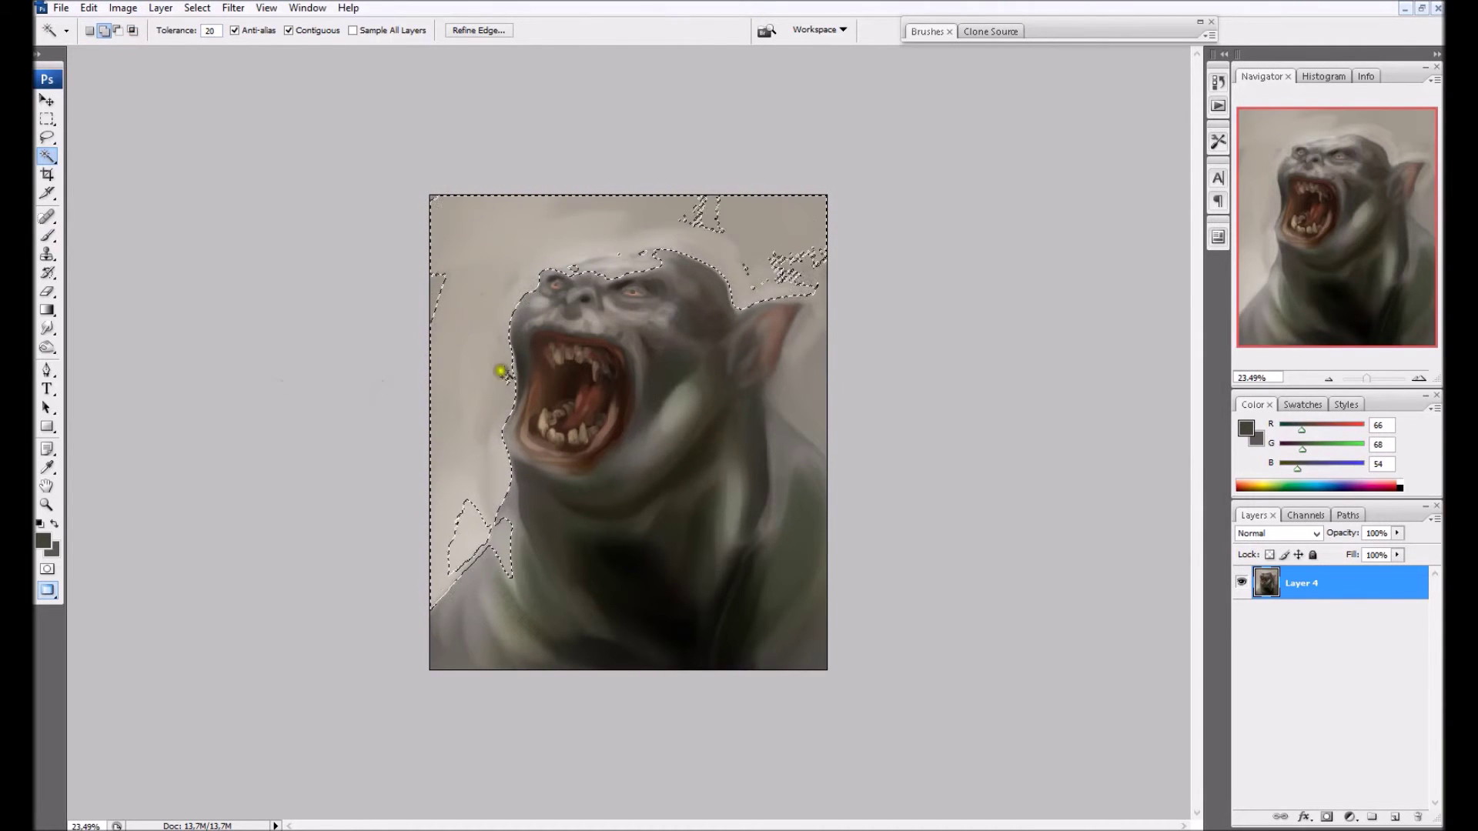
# Lighten the selected background with the Dodge tool at brush size 900 and 100% exposure, and clear the selection
pyautogui.moveTo(47, 347); pyautogui.dragTo(81, 348)
pyautogui.moveTo(396, 414)
pyautogui.mouseDown()
pyautogui.moveTo(464, 320)
pyautogui.moveTo(694, 139)
pyautogui.mouseUp()
pyautogui.hotkey('ctrl', 'z')
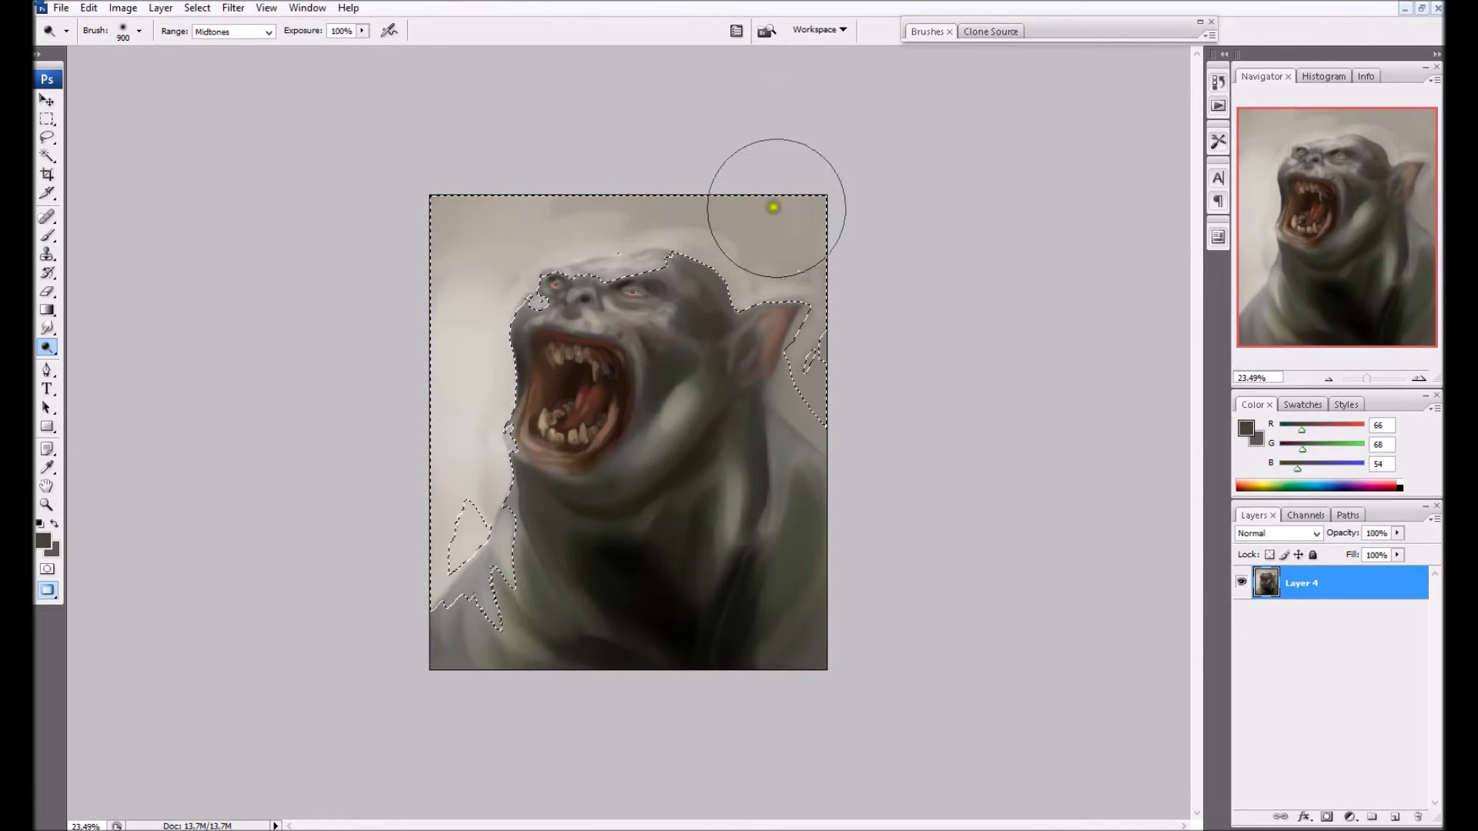
pyautogui.moveTo(799, 248); pyautogui.dragTo(762, 145)
pyautogui.moveTo(471, 385); pyautogui.dragTo(419, 386)
pyautogui.moveTo(845, 360); pyautogui.dragTo(840, 329)
pyautogui.hotkey('ctrl', 'd')
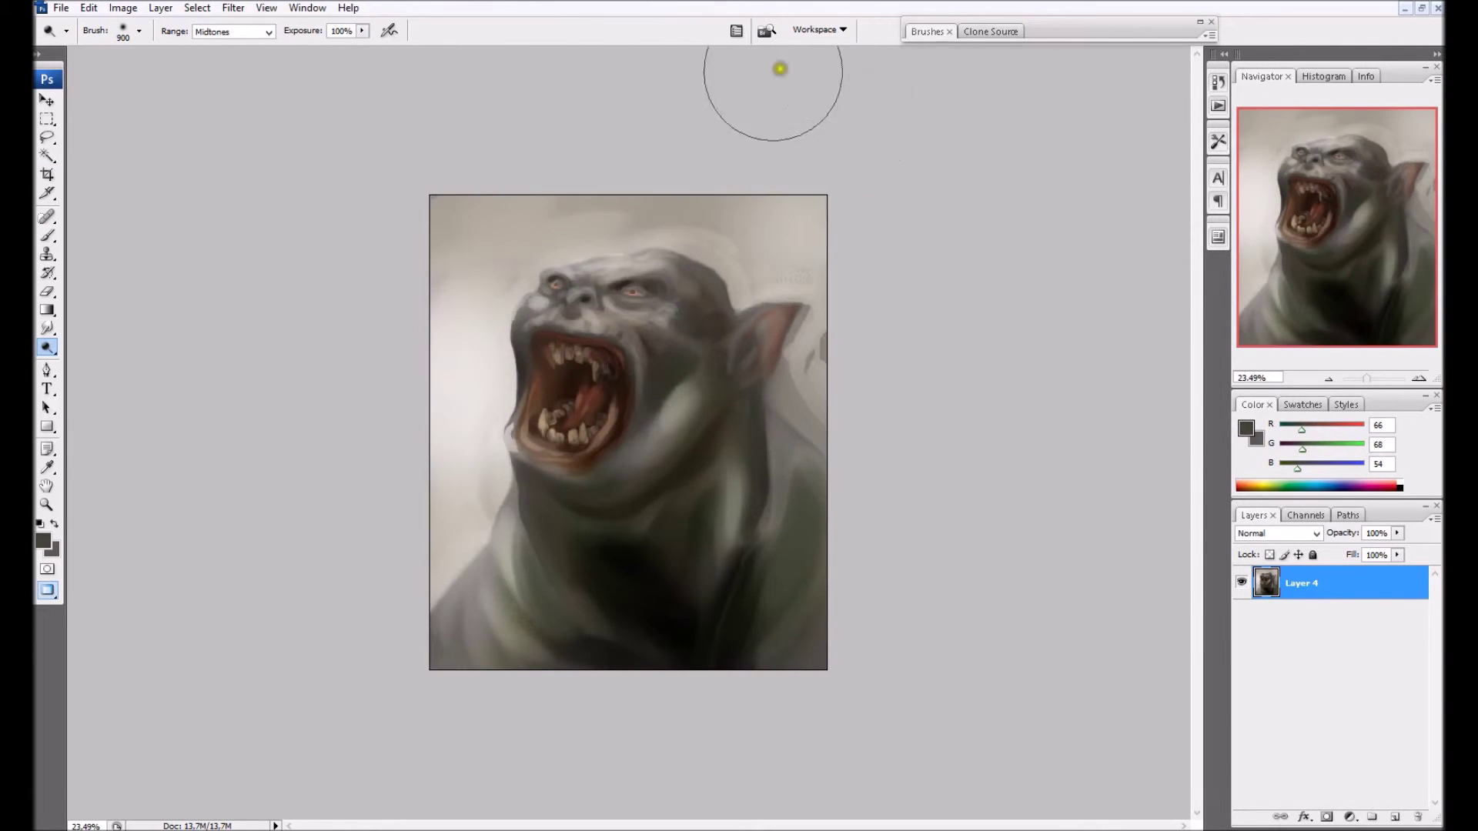
# Sample the background colour beside the ear and paint over the uneven patches behind the ear and shoulder
pyautogui.click(47, 292)
pyautogui.click(47, 467)
pyautogui.click(801, 320)
pyautogui.press('b')
pyautogui.press(']')
pyautogui.press(']')
pyautogui.moveTo(768, 401)
pyautogui.mouseDown()
pyautogui.moveTo(800, 381)
pyautogui.moveTo(820, 329)
pyautogui.mouseUp()
pyautogui.press('[')
# Paint spittle at the left end of the lower lip with sampled pale and mid greys, using brush sizes 40 to 50
pyautogui.keyDown('alt'); pyautogui.click(521, 456); pyautogui.keyUp('alt')
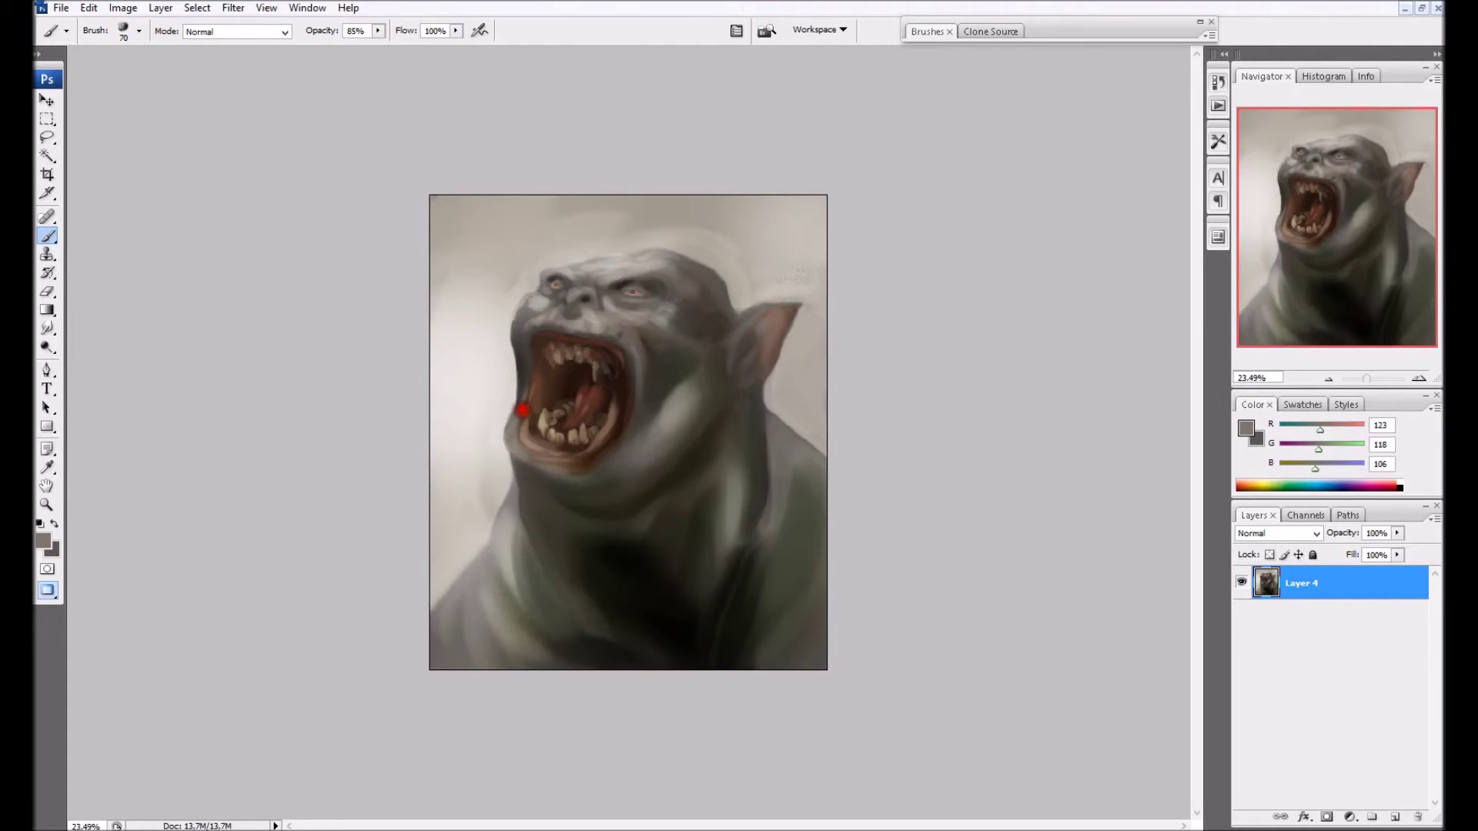
pyautogui.keyDown('alt'); pyautogui.click(497, 412); pyautogui.keyUp('alt')
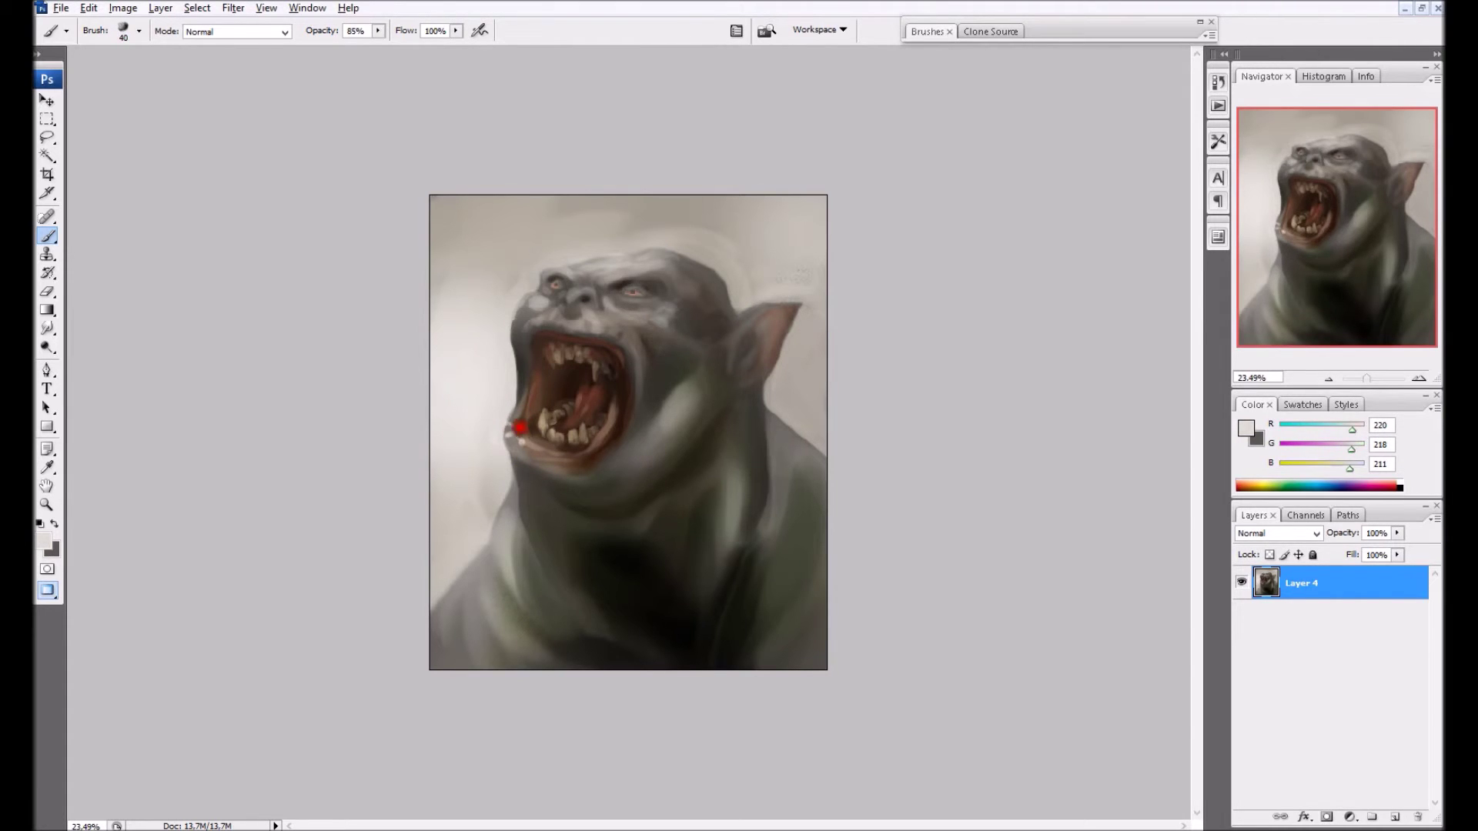
pyautogui.keyDown('alt'); pyautogui.click(523, 457); pyautogui.keyUp('alt')
pyautogui.moveTo(521, 445); pyautogui.dragTo(472, 432)
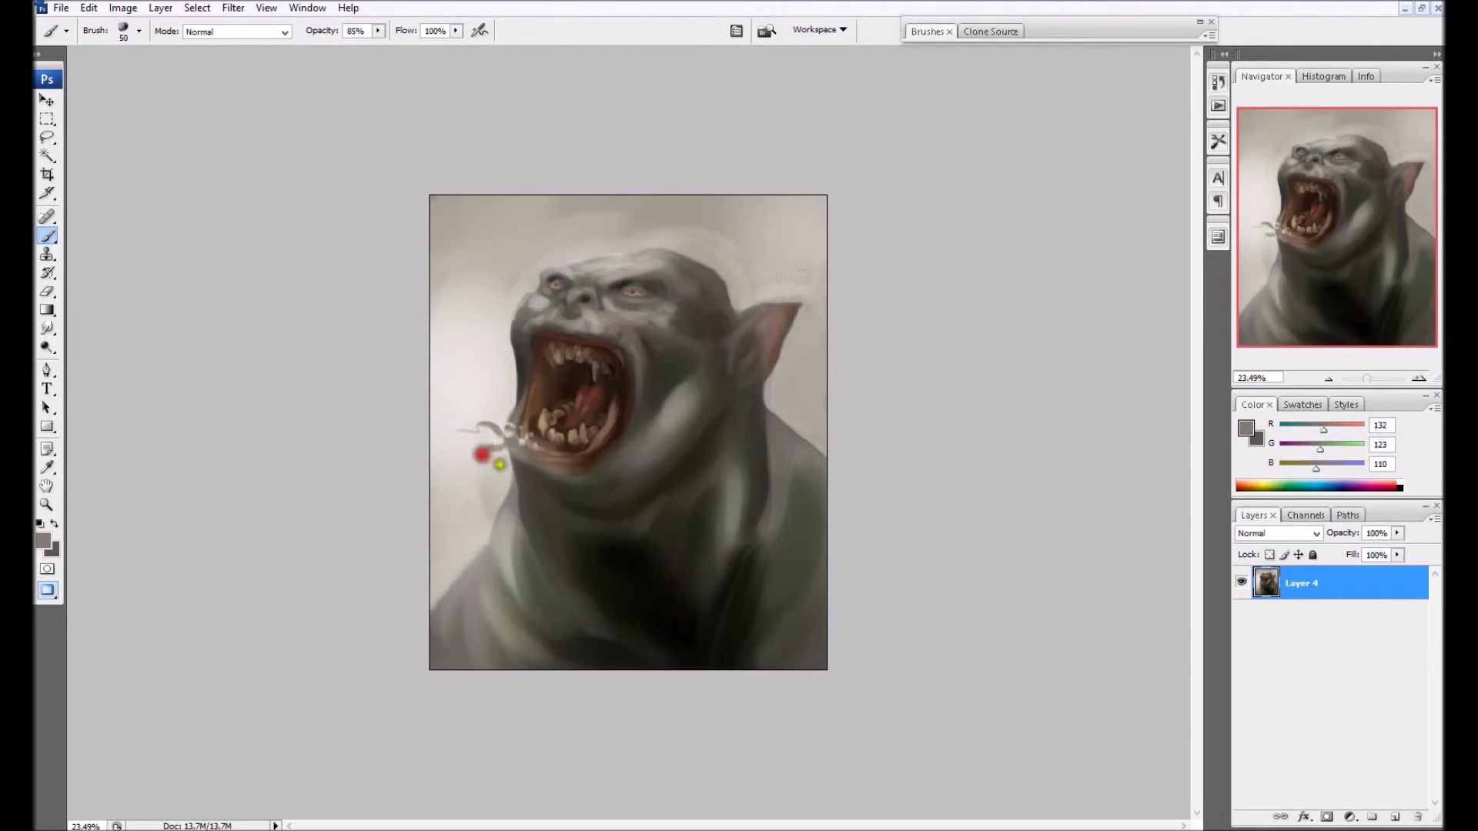
# Refine the spittle strands flying from the lip with freshly sampled greys, enlarging the brush to 60
pyautogui.keyDown('alt'); pyautogui.click(482, 455); pyautogui.keyUp('alt')
pyautogui.keyDown('alt'); pyautogui.click(496, 427); pyautogui.keyUp('alt')
pyautogui.moveTo(495, 428); pyautogui.dragTo(476, 423)
pyautogui.keyDown('alt'); pyautogui.click(495, 432); pyautogui.keyUp('alt')
pyautogui.press(']')
pyautogui.keyDown('alt'); pyautogui.click(480, 417); pyautogui.keyUp('alt')
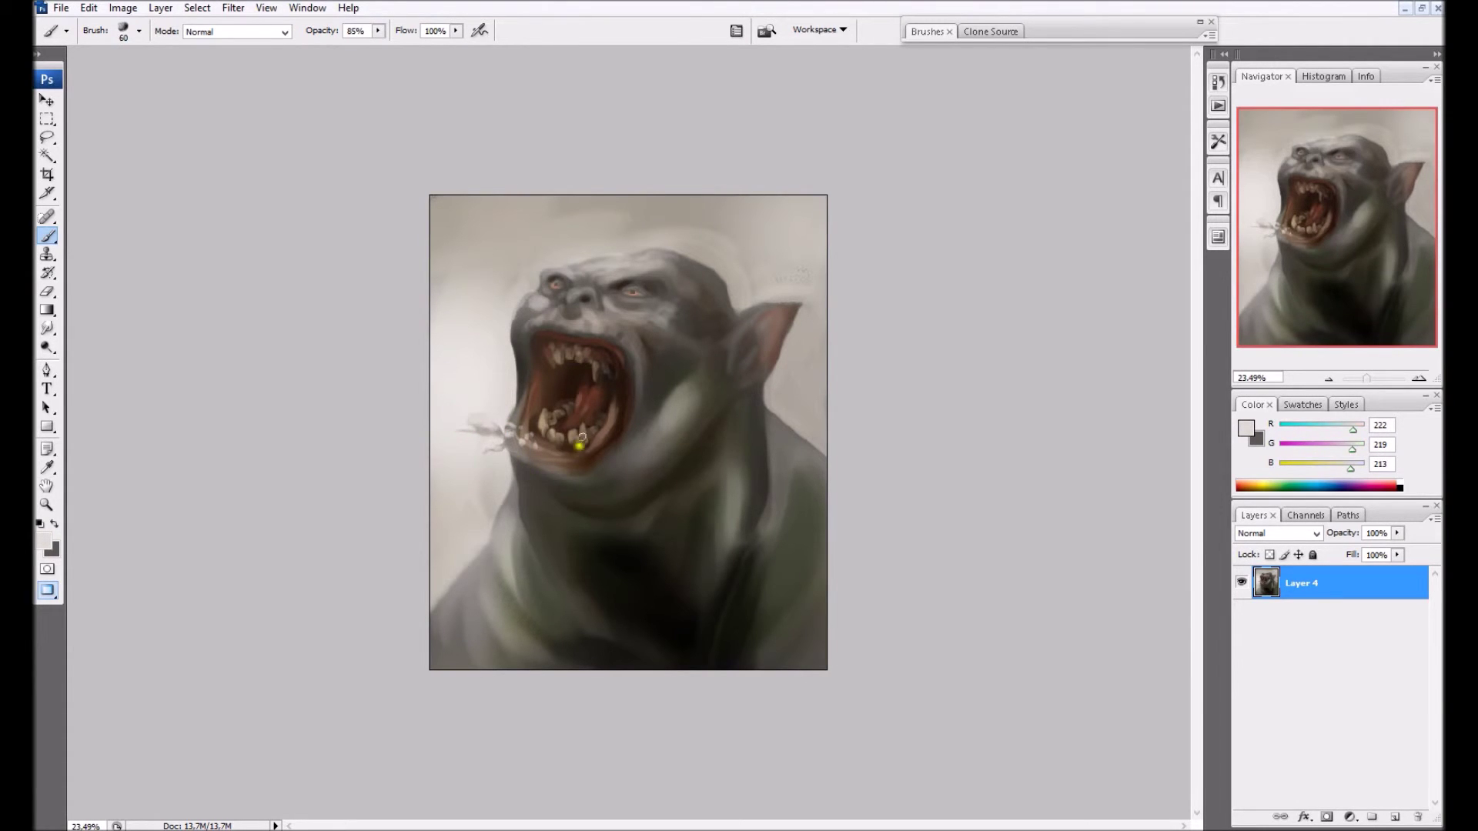
# Darken the skin around the eyes and nose with the Burn tool at 40% exposure, using a textured brush at sizes 60 and 45
pyautogui.scroll(9, 471, 206)
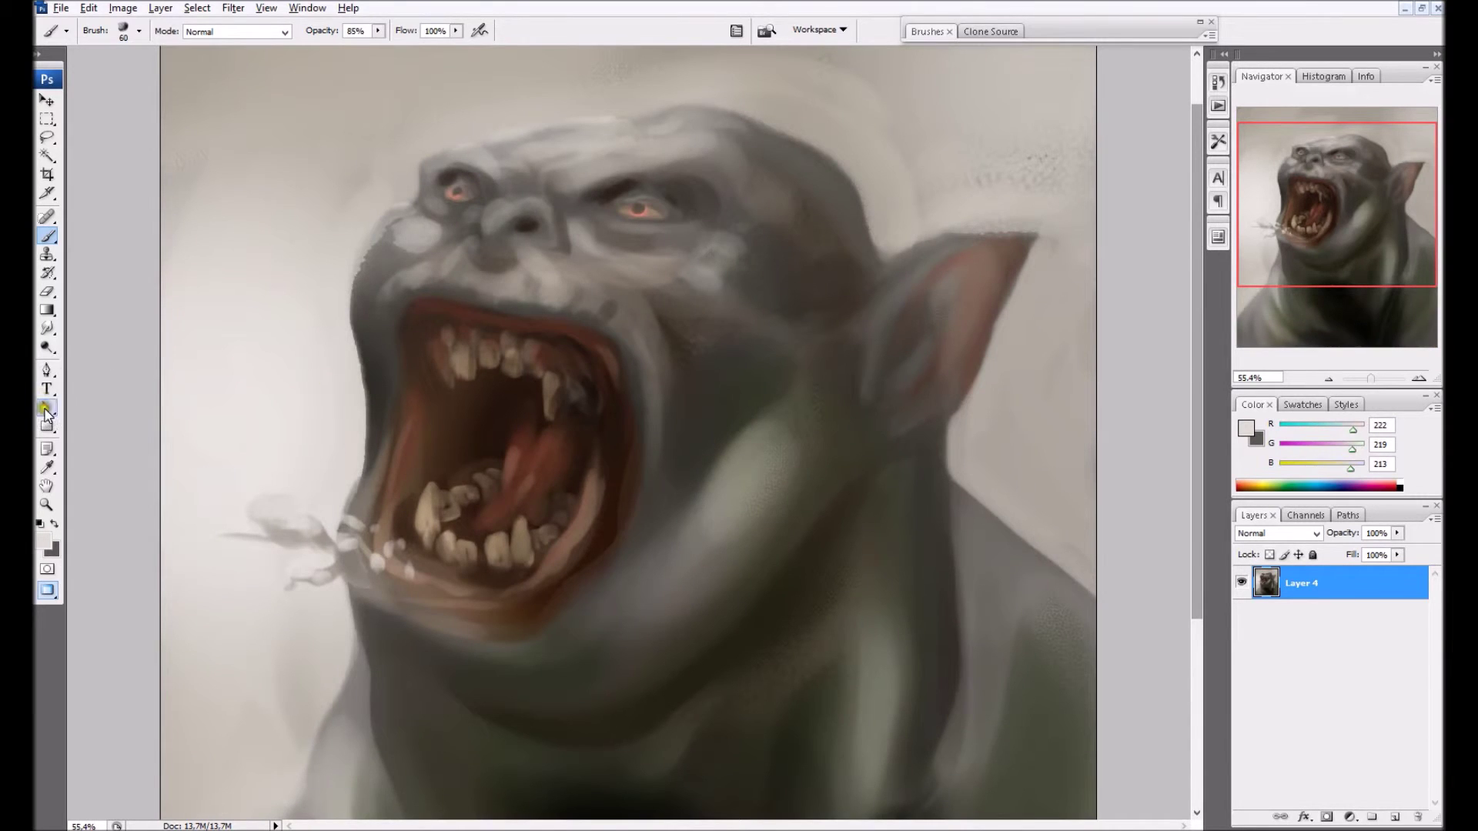
pyautogui.click(44, 350)
pyautogui.click(139, 34)
pyautogui.doubleClick(151, 288)
pyautogui.press('[')
pyautogui.press('[')
pyautogui.press('[')
pyautogui.press('[')
pyautogui.press('[')
pyautogui.press('[')
pyautogui.press('[')
pyautogui.press('[')
pyautogui.press('[')
pyautogui.press('[')
pyautogui.press('[')
pyautogui.press('[')
pyautogui.press('[')
pyautogui.press('[')
pyautogui.press(']')
pyautogui.moveTo(604, 234)
pyautogui.mouseDown()
pyautogui.moveTo(675, 242)
pyautogui.moveTo(558, 225)
pyautogui.mouseUp()
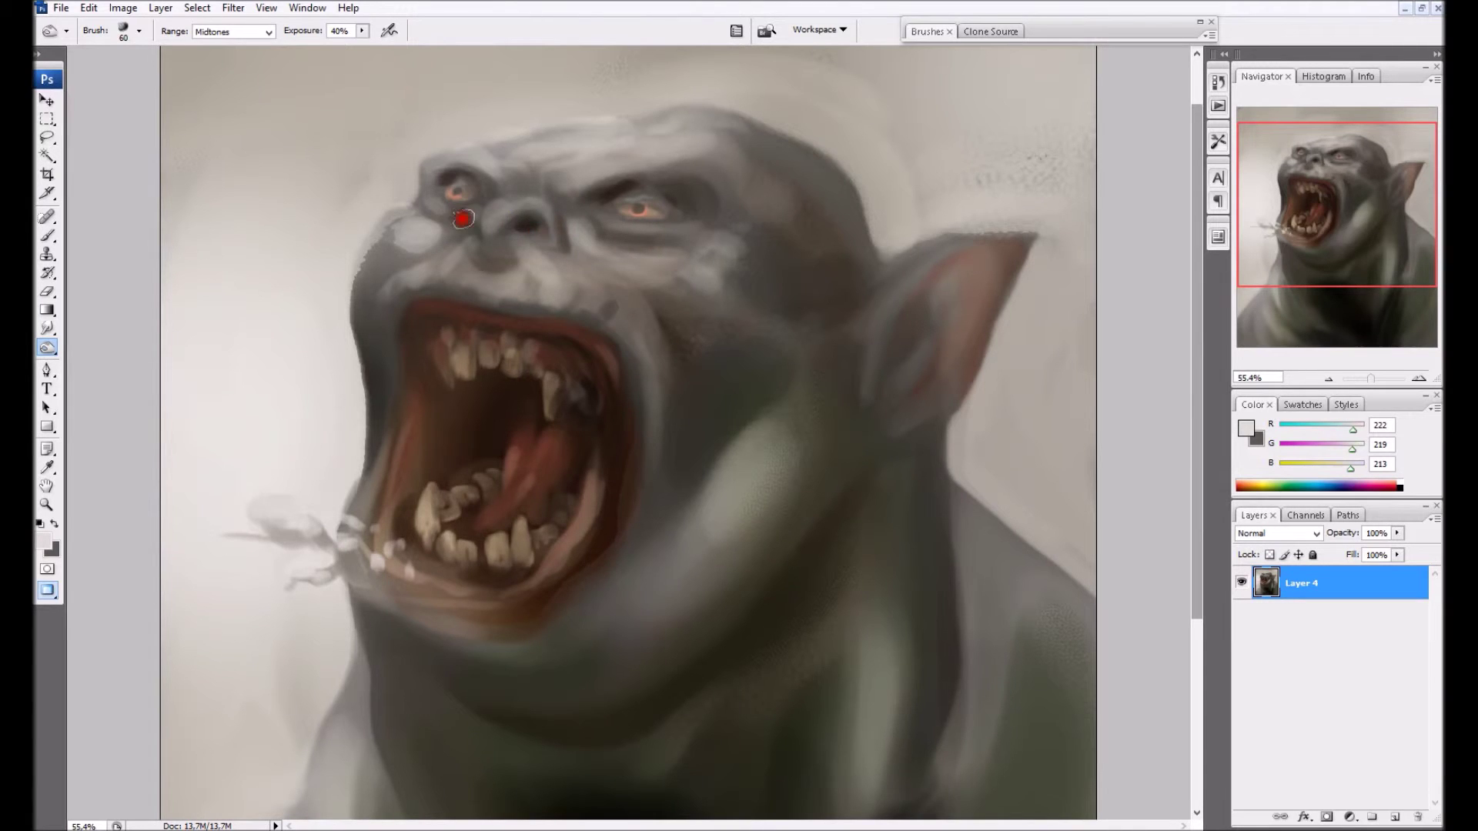
pyautogui.moveTo(479, 177)
pyautogui.mouseDown()
pyautogui.moveTo(564, 157)
pyautogui.moveTo(577, 198)
pyautogui.moveTo(665, 177)
pyautogui.moveTo(704, 217)
pyautogui.mouseUp()
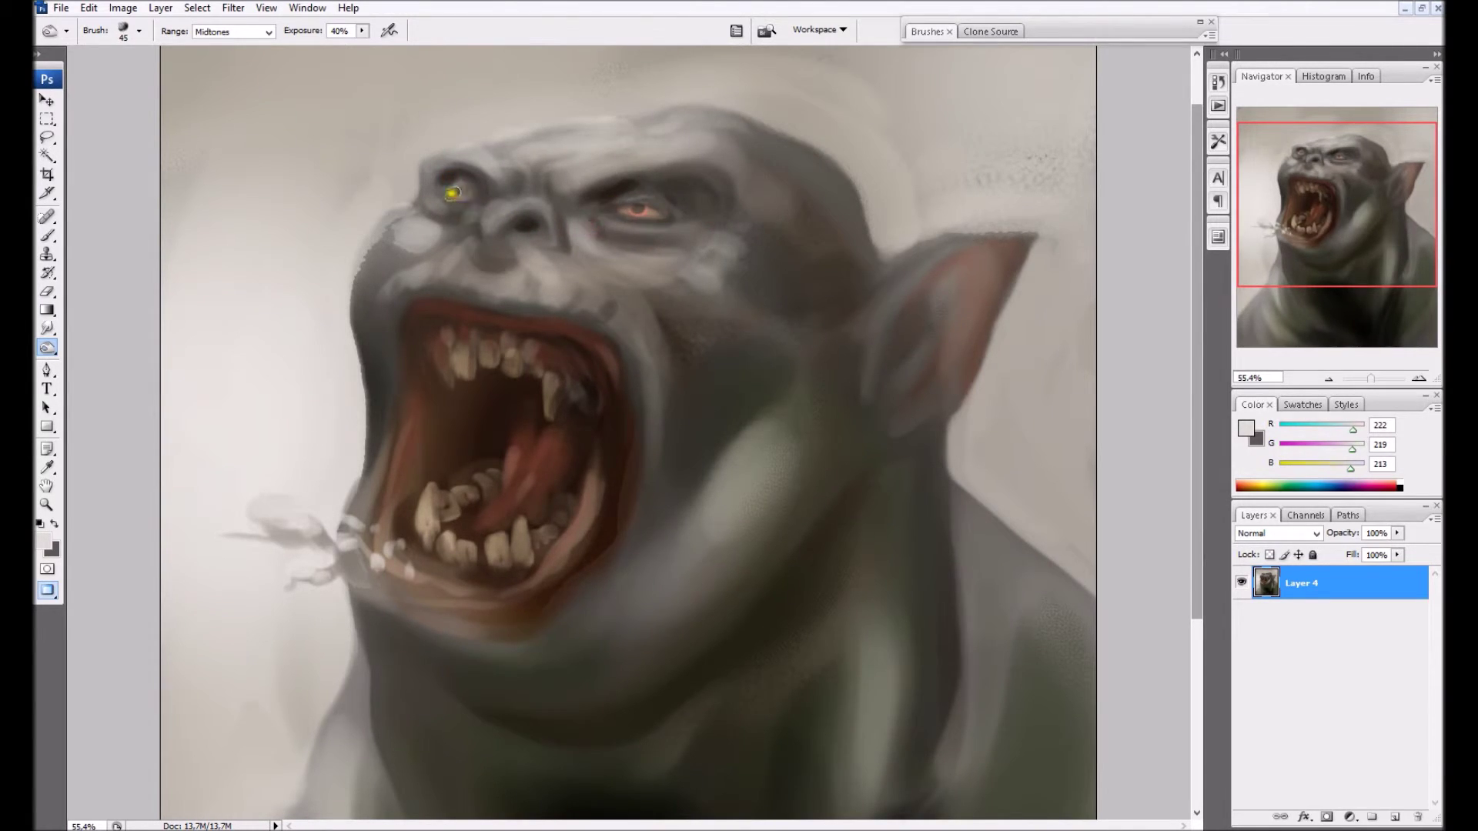
# Burn shadows around the mouth, jaw, neck and inner ear at 40% exposure, enlarging the brush to 125
pyautogui.moveTo(585, 260)
pyautogui.mouseDown()
pyautogui.moveTo(581, 302)
pyautogui.moveTo(539, 298)
pyautogui.moveTo(482, 261)
pyautogui.moveTo(426, 294)
pyautogui.moveTo(522, 308)
pyautogui.moveTo(605, 491)
pyautogui.mouseUp()
pyautogui.press(']')
pyautogui.press(']')
pyautogui.moveTo(407, 293); pyautogui.dragTo(416, 409)
pyautogui.press(']')
pyautogui.press(']')
pyautogui.moveTo(854, 493); pyautogui.dragTo(762, 593)
pyautogui.moveTo(883, 396); pyautogui.dragTo(913, 324)
pyautogui.moveTo(928, 378); pyautogui.dragTo(897, 409)
# Set the foreground colour to salmon orange (R 240, G 122, B 90)
pyautogui.click(46, 547)
pyautogui.click(746, 399)
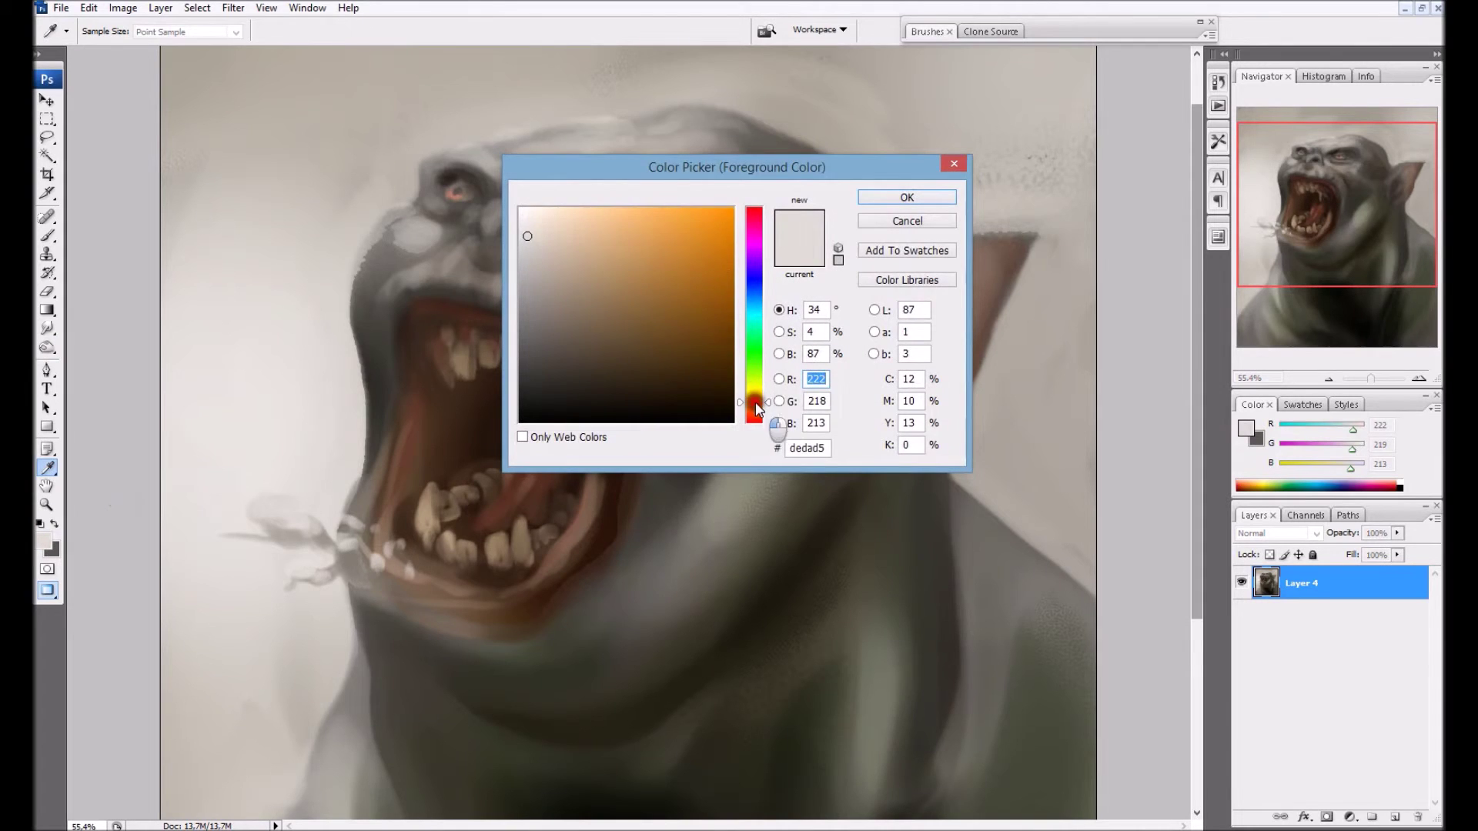
pyautogui.click(662, 228)
pyautogui.click(746, 396)
pyautogui.click(658, 223)
pyautogui.click(907, 197)
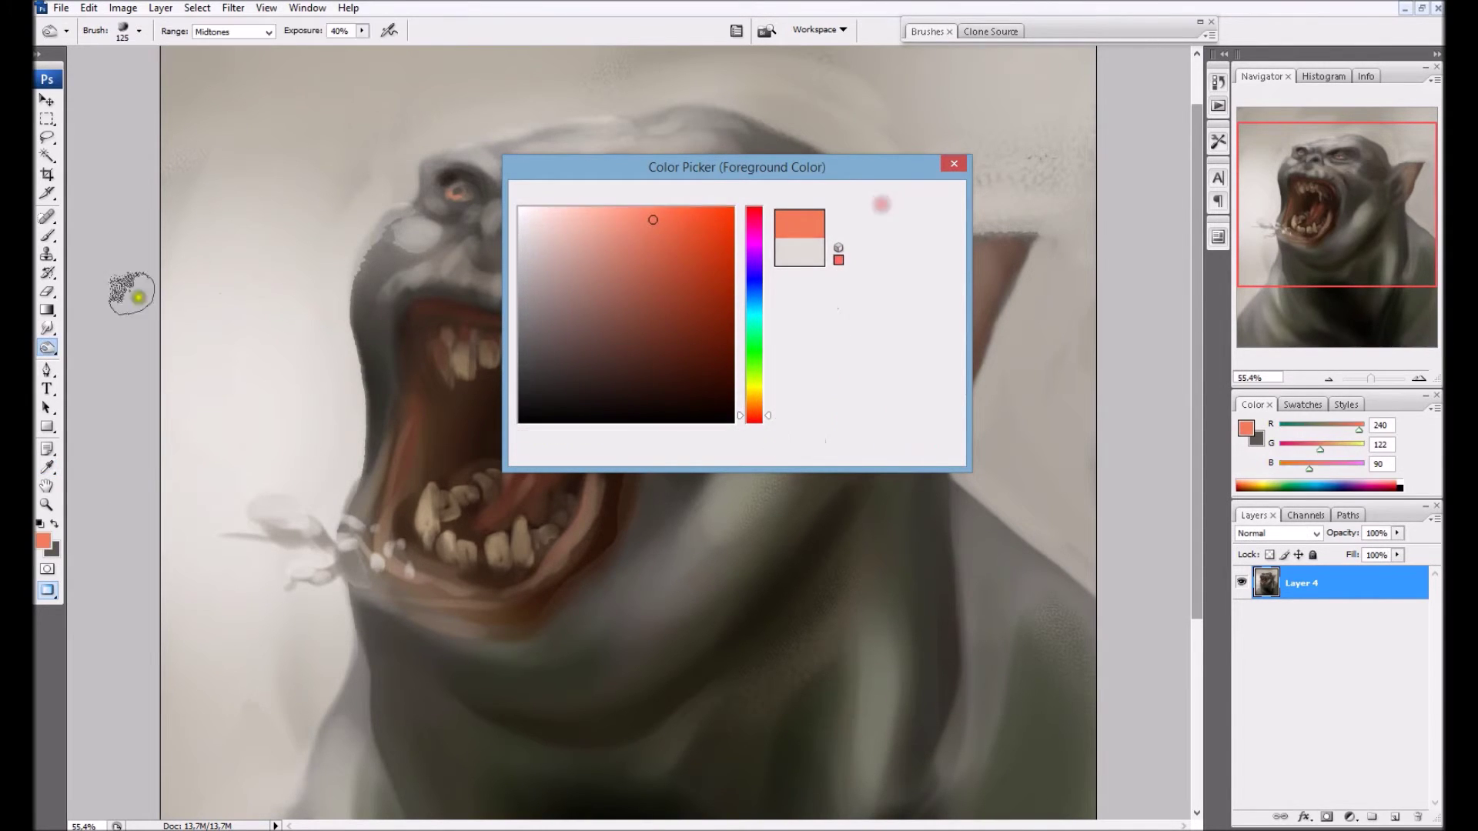
# Paint an orange glow inside the pointed ear and blend it into the shadow with a sampled ear colour
pyautogui.press('b')
pyautogui.press(']')
pyautogui.press(']')
pyautogui.press(']')
pyautogui.moveTo(981, 270)
pyautogui.mouseDown()
pyautogui.moveTo(957, 290)
pyautogui.moveTo(937, 370)
pyautogui.moveTo(972, 267)
pyautogui.moveTo(1006, 251)
pyautogui.moveTo(995, 265)
pyautogui.mouseUp()
pyautogui.keyDown('alt'); pyautogui.click(930, 308); pyautogui.keyUp('alt')
pyautogui.press(']')
pyautogui.press(']')
pyautogui.moveTo(931, 306)
pyautogui.mouseDown()
pyautogui.moveTo(939, 294)
pyautogui.moveTo(926, 338)
pyautogui.moveTo(941, 371)
pyautogui.moveTo(952, 358)
pyautogui.mouseUp()
# Refine the ear tip and clean its upper edge with sampled background grey (R 184, G 179, B 166) at brush size 70
pyautogui.press('[')
pyautogui.press('[')
pyautogui.press('[')
pyautogui.press('[')
pyautogui.keyDown('alt'); pyautogui.click(1017, 253); pyautogui.keyUp('alt')
pyautogui.moveTo(1017, 252)
pyautogui.mouseDown()
pyautogui.moveTo(913, 251)
pyautogui.moveTo(1025, 235)
pyautogui.mouseUp()
pyautogui.keyDown('alt'); pyautogui.click(983, 215); pyautogui.keyUp('alt')
pyautogui.moveTo(899, 235); pyautogui.dragTo(1050, 248)
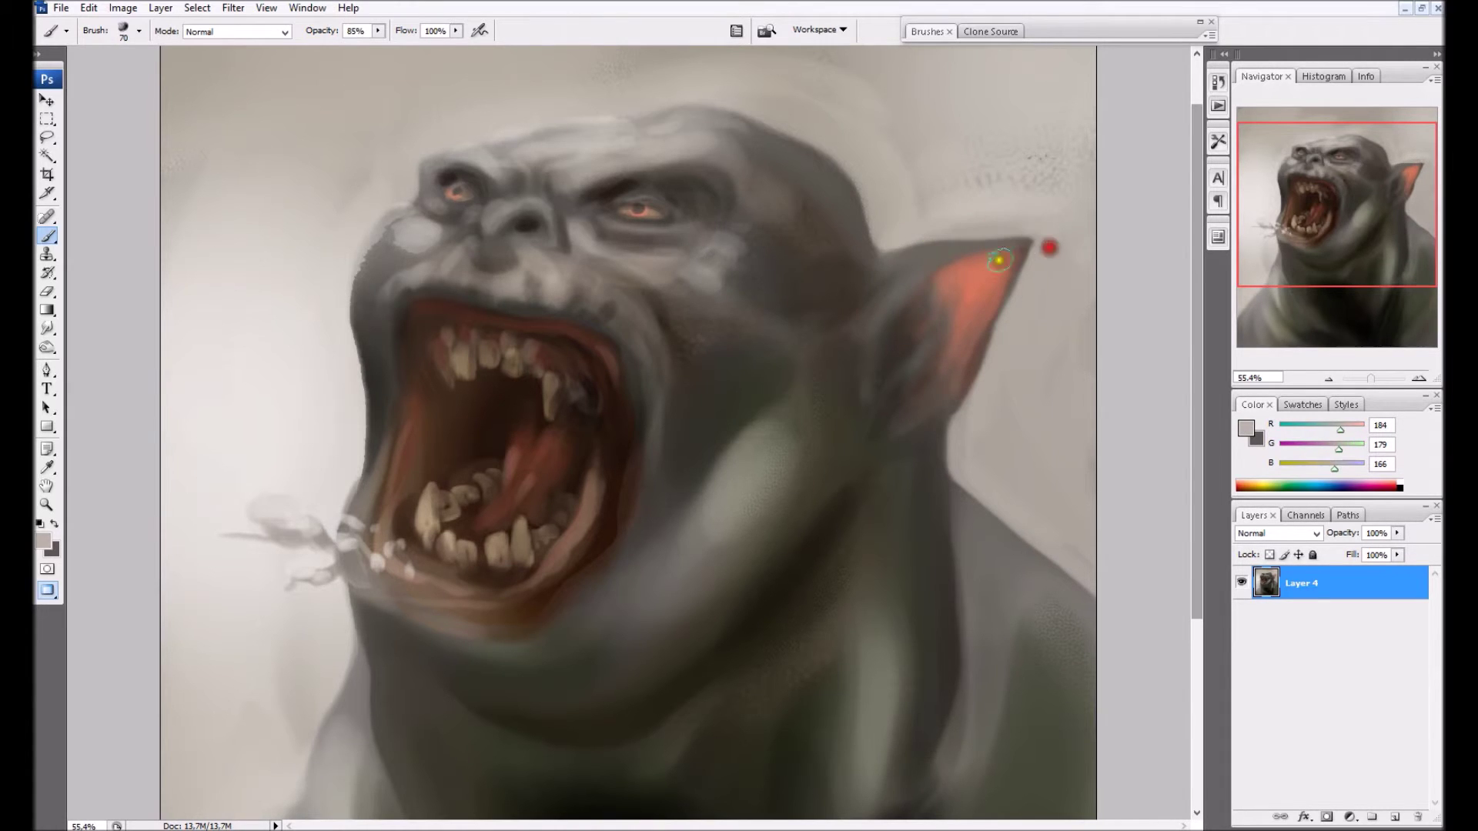
# Refine the ear's upper edge, the back of the skull beside it and the lower ear with sampled background and skin colours
pyautogui.press('[')
pyautogui.keyDown('alt'); pyautogui.click(866, 258); pyautogui.keyUp('alt')
pyautogui.keyDown('alt'); pyautogui.click(890, 231); pyautogui.keyUp('alt')
pyautogui.moveTo(890, 233); pyautogui.dragTo(950, 235)
pyautogui.keyDown('alt'); pyautogui.click(856, 209); pyautogui.keyUp('alt')
pyautogui.moveTo(855, 209)
pyautogui.mouseDown()
pyautogui.moveTo(876, 277)
pyautogui.moveTo(838, 238)
pyautogui.moveTo(866, 282)
pyautogui.mouseUp()
pyautogui.keyDown('alt'); pyautogui.click(845, 294); pyautogui.keyUp('alt')
pyautogui.keyDown('alt'); pyautogui.click(906, 357); pyautogui.keyUp('alt')
pyautogui.moveTo(911, 363)
pyautogui.mouseDown()
pyautogui.moveTo(954, 320)
pyautogui.moveTo(923, 344)
pyautogui.mouseUp()
# Blend shadow into the inner ear with sampled colours, including dark brown (R 79, G 70, B 60), at brush size 90
pyautogui.keyDown('alt'); pyautogui.click(955, 309); pyautogui.keyUp('alt')
pyautogui.press(']')
pyautogui.press(']')
pyautogui.press(']')
pyautogui.moveTo(949, 357)
pyautogui.mouseDown()
pyautogui.moveTo(896, 412)
pyautogui.moveTo(948, 369)
pyautogui.mouseUp()
pyautogui.keyDown('alt'); pyautogui.click(920, 399); pyautogui.keyUp('alt')
pyautogui.moveTo(922, 343); pyautogui.dragTo(917, 295)
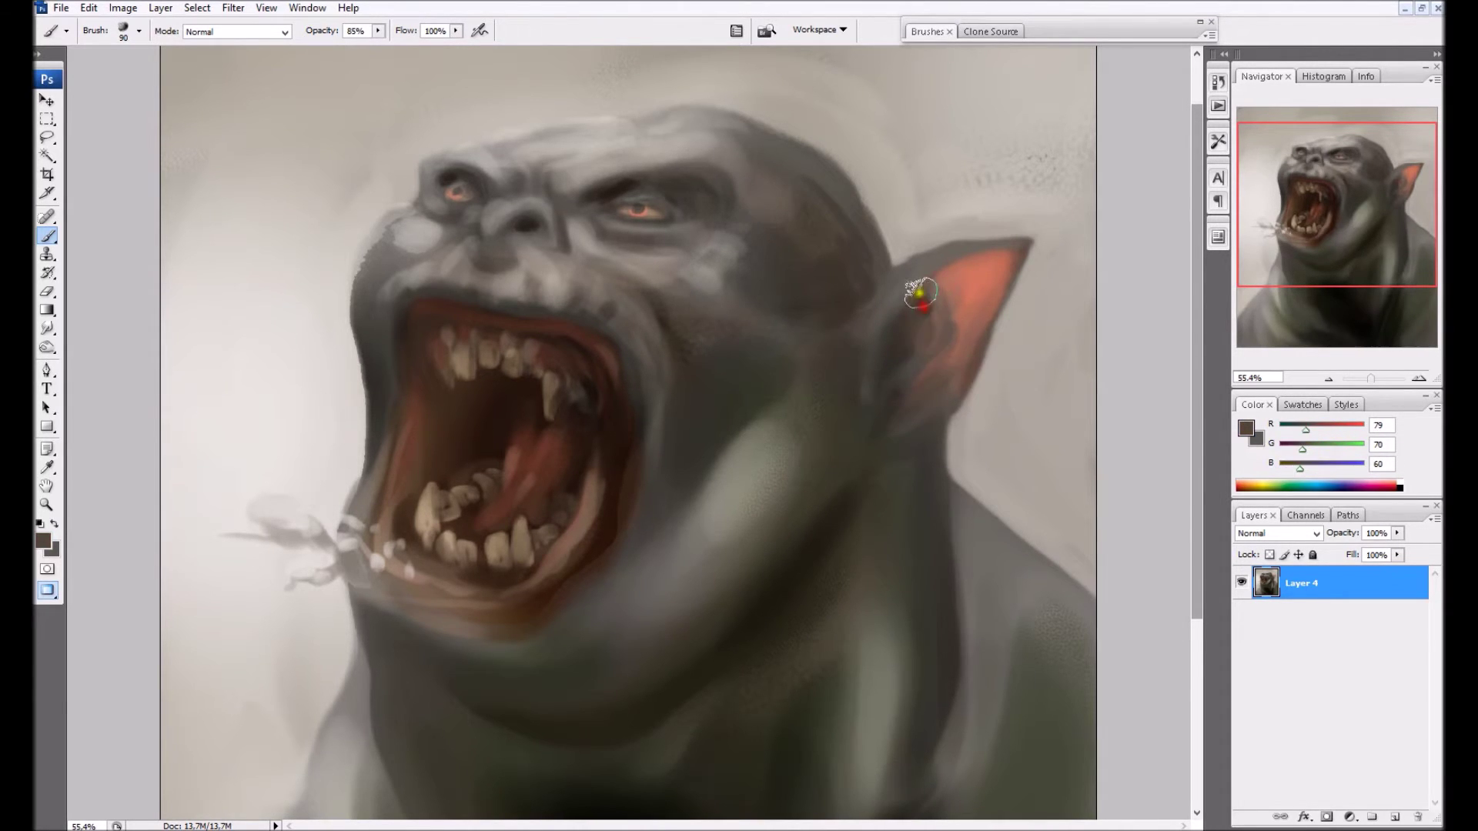
# Shade the neck and its outer edge below the ear with sampled dark brown (R 46, G 42, B 34), reaching brush size 100
pyautogui.press('[')
pyautogui.keyDown('alt'); pyautogui.click(915, 447); pyautogui.keyUp('alt')
pyautogui.moveTo(889, 444); pyautogui.dragTo(930, 450)
pyautogui.keyDown('alt'); pyautogui.click(930, 455); pyautogui.keyUp('alt')
pyautogui.press(']')
pyautogui.press(']')
pyautogui.moveTo(924, 478); pyautogui.dragTo(921, 522)
pyautogui.moveTo(940, 428); pyautogui.dragTo(933, 565)
# Raise the whole painting's saturation to +25 with Hue/Saturation
pyautogui.scroll(-5, 441, 455)
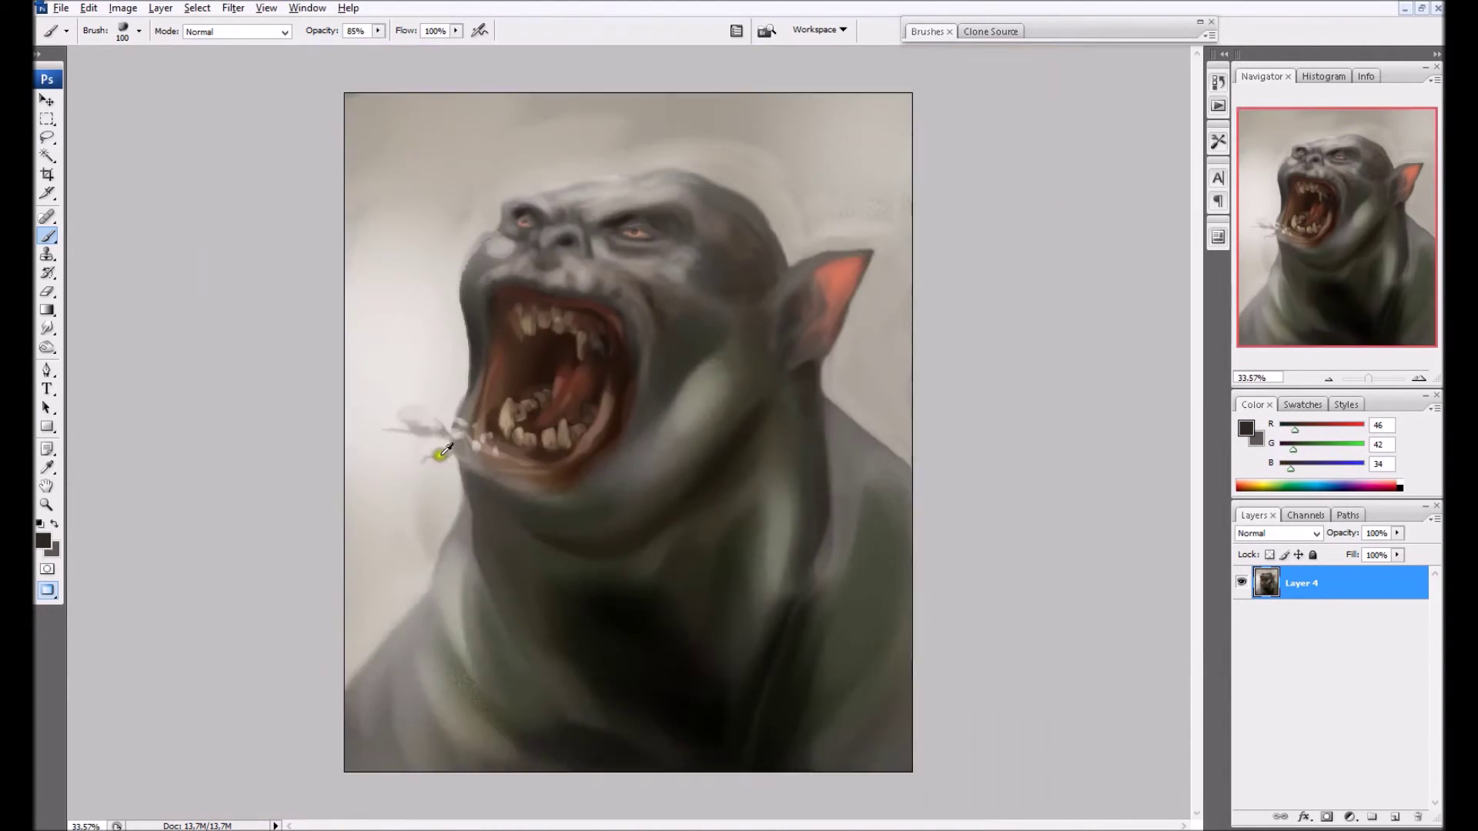
pyautogui.hotkey('ctrl', '-')
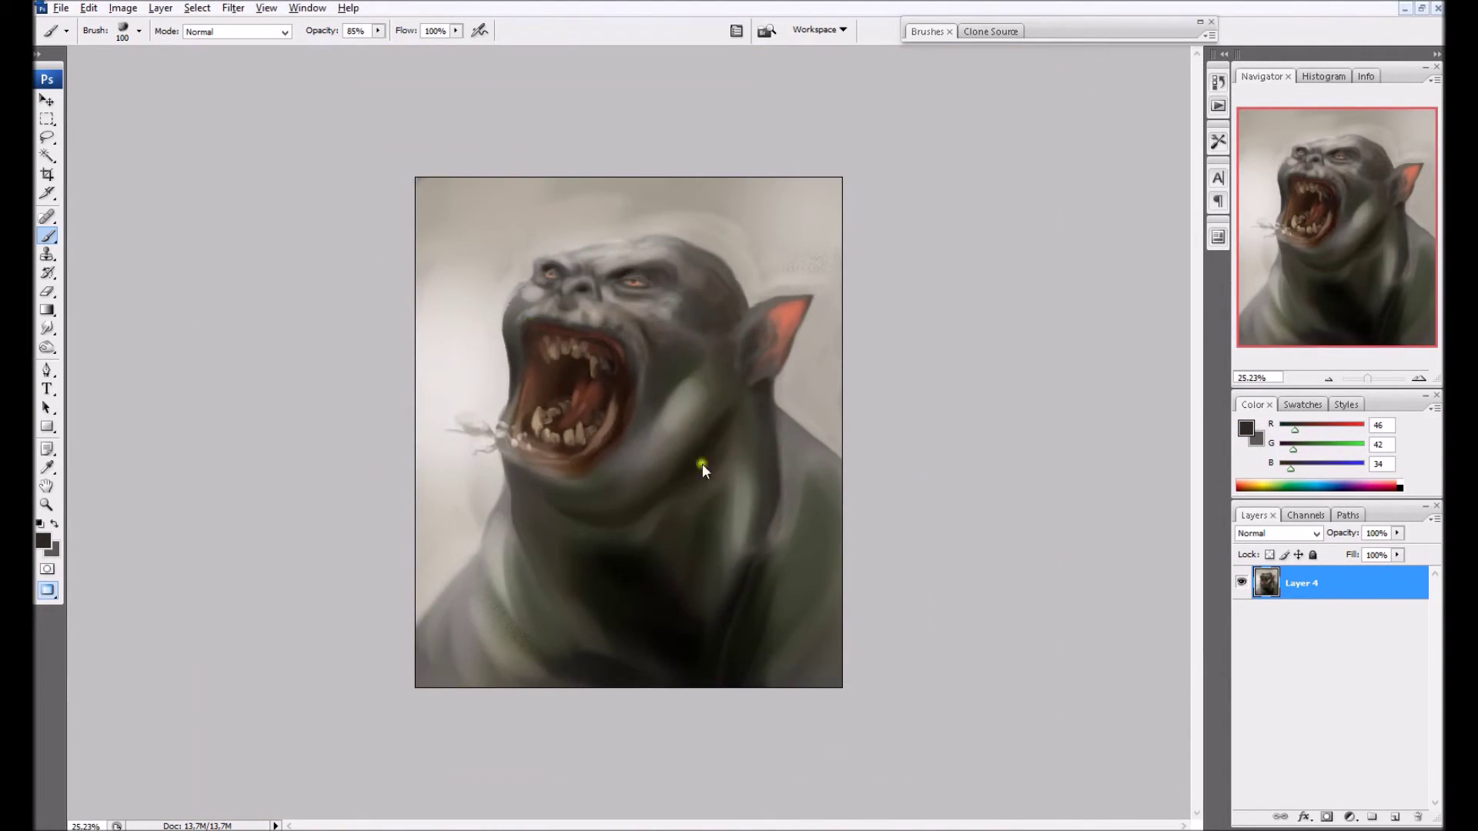
pyautogui.click(122, 8)
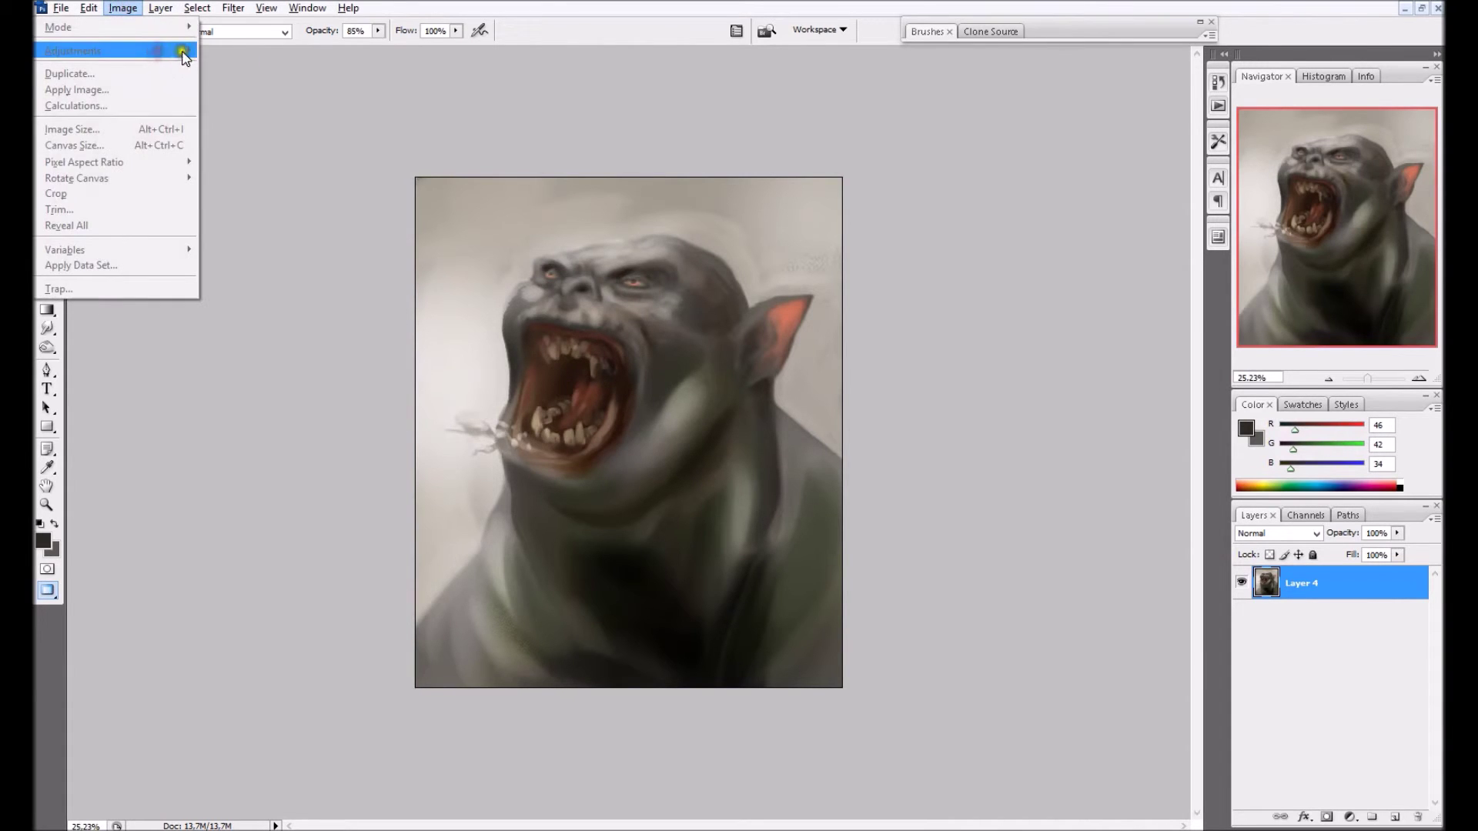
pyautogui.moveTo(139, 54)
pyautogui.click(277, 171)
pyautogui.moveTo(800, 183); pyautogui.dragTo(1054, 56)
pyautogui.moveTo(950, 224); pyautogui.dragTo(952, 223)
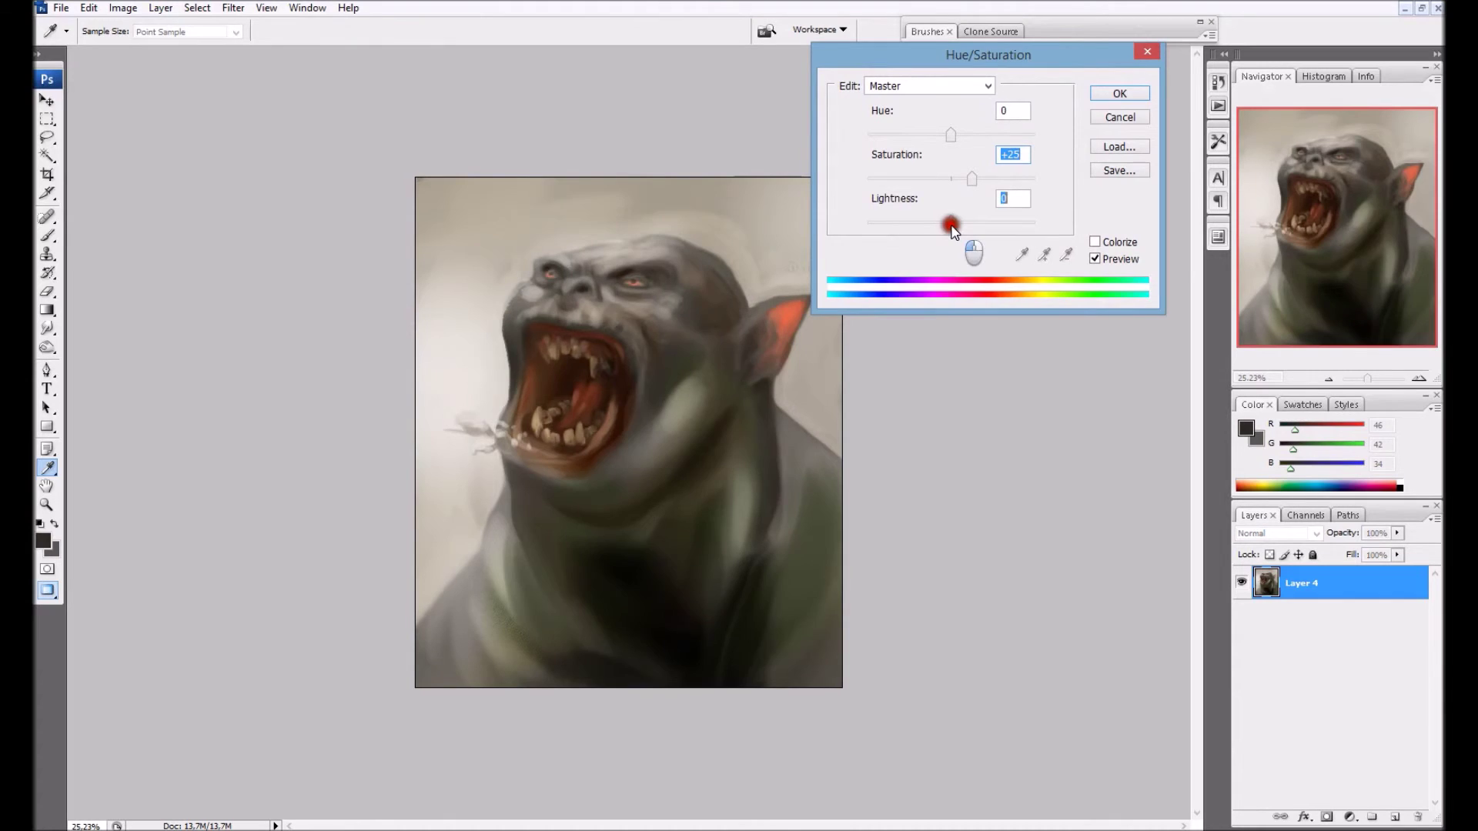
pyautogui.click(1109, 98)
# Adjust the whole painting's brightness and contrast
pyautogui.click(122, 8)
pyautogui.click(295, 145)
pyautogui.moveTo(1120, 95); pyautogui.dragTo(1144, 137)
pyautogui.click(1254, 68)
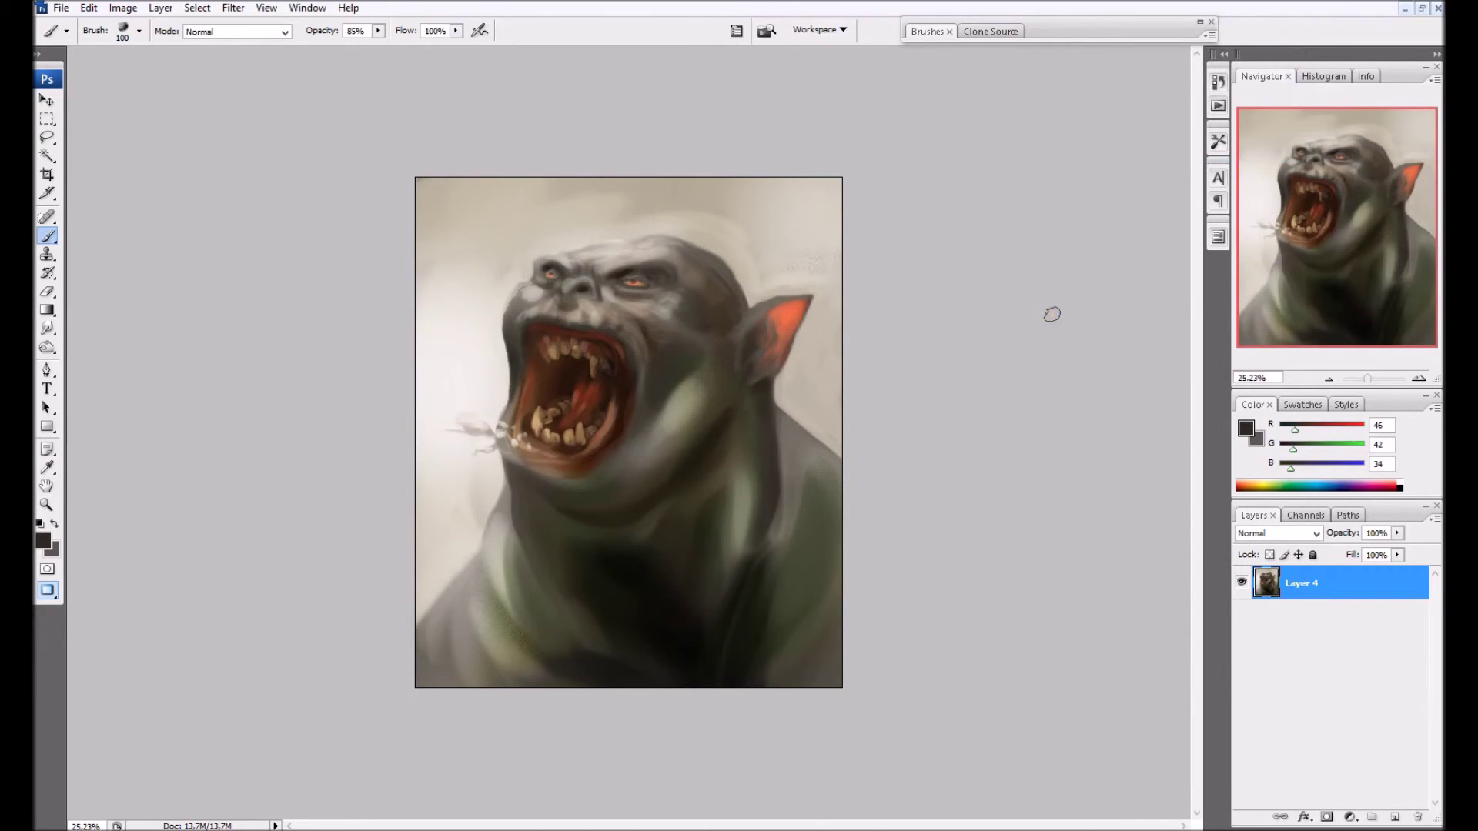
# Darken the skin around both eyes with sampled dark brown (R 59, G 48, B 40) at brush size 50
pyautogui.scroll(3, 918, 266)
pyautogui.keyDown('alt'); pyautogui.click(495, 183); pyautogui.keyUp('alt')
pyautogui.press('[')
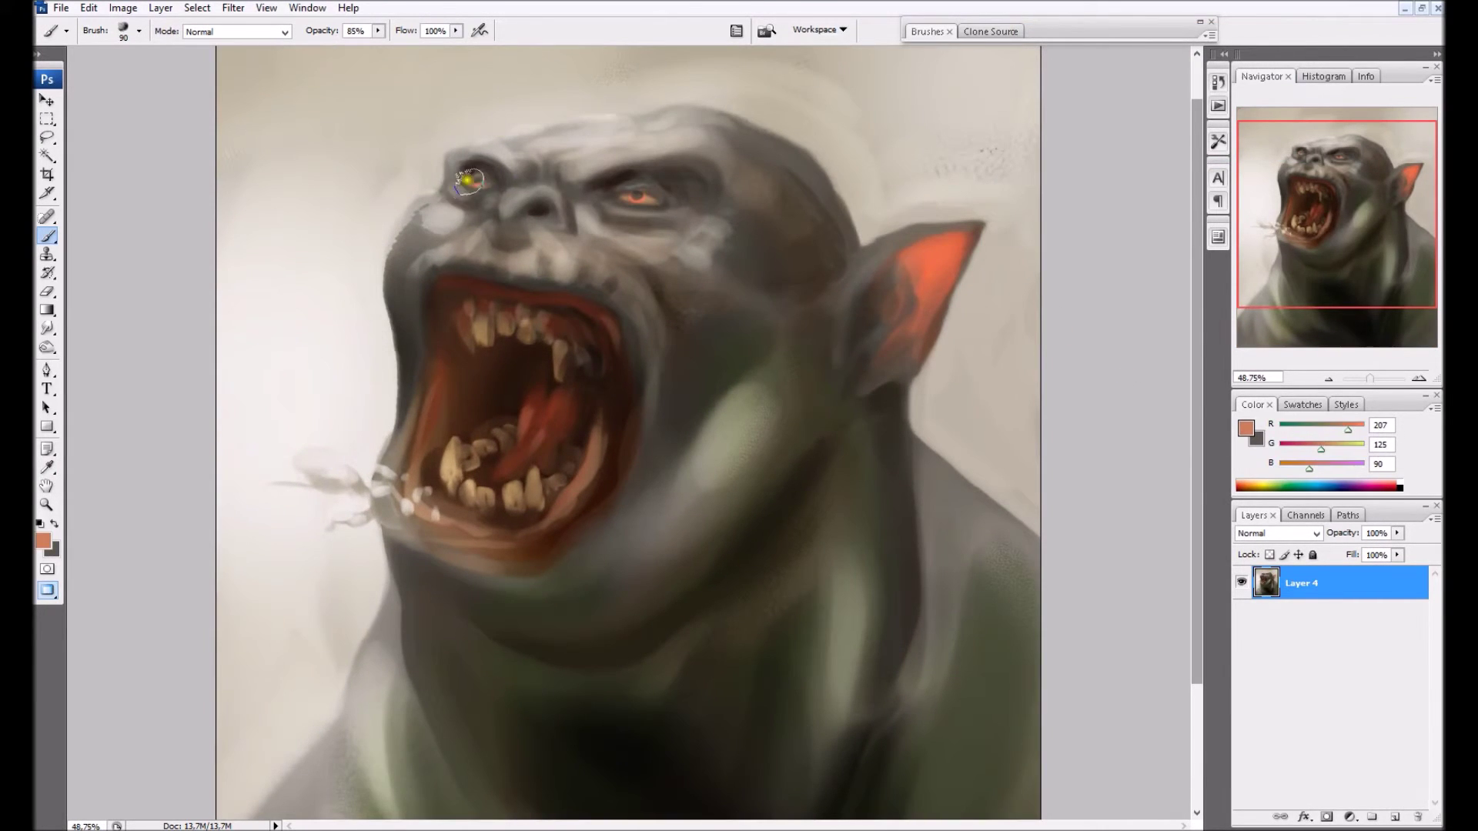
pyautogui.press('[')
pyautogui.keyDown('alt'); pyautogui.click(465, 176); pyautogui.keyUp('alt')
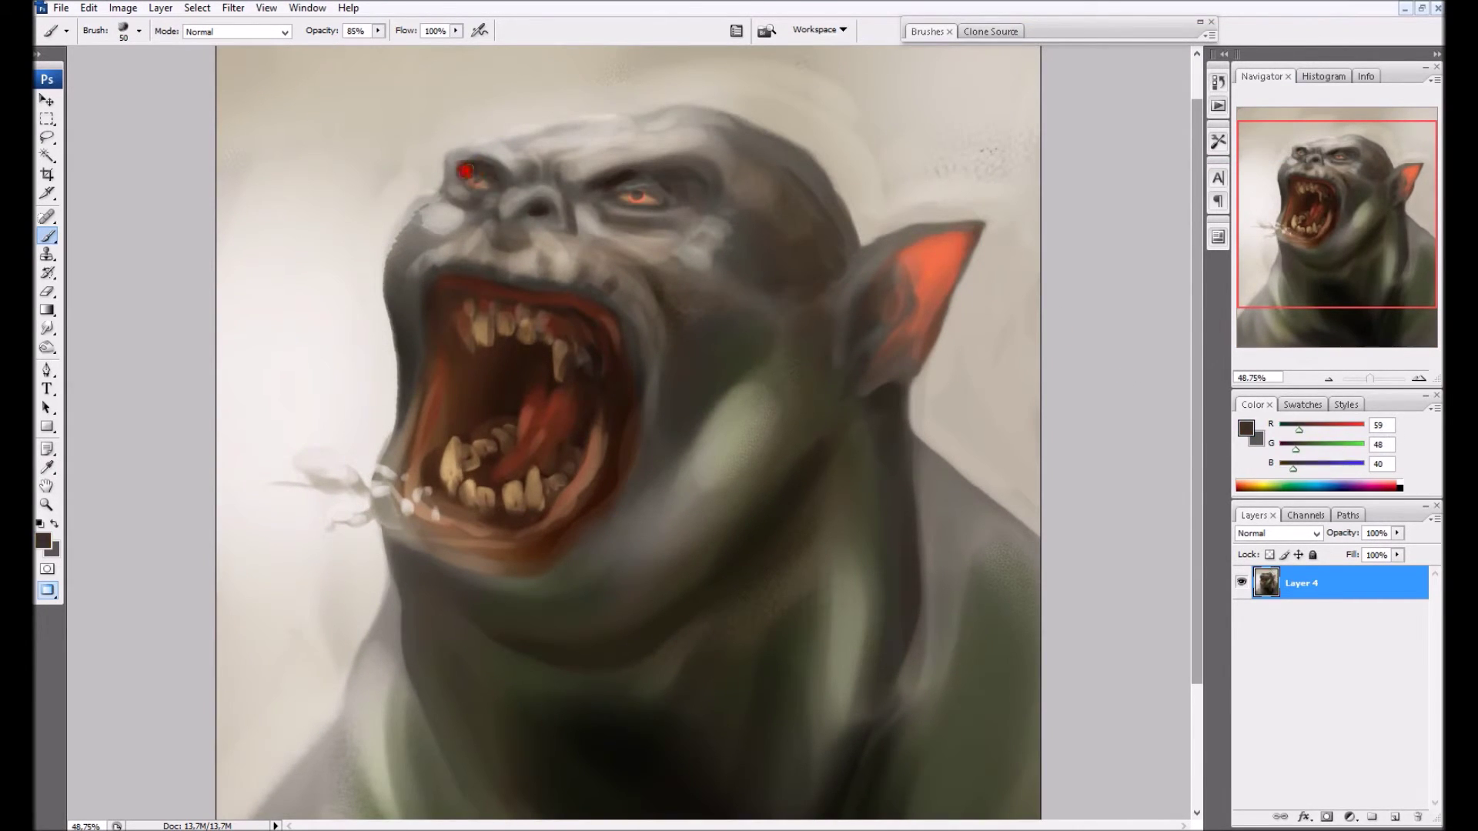
pyautogui.moveTo(639, 194); pyautogui.dragTo(614, 193)
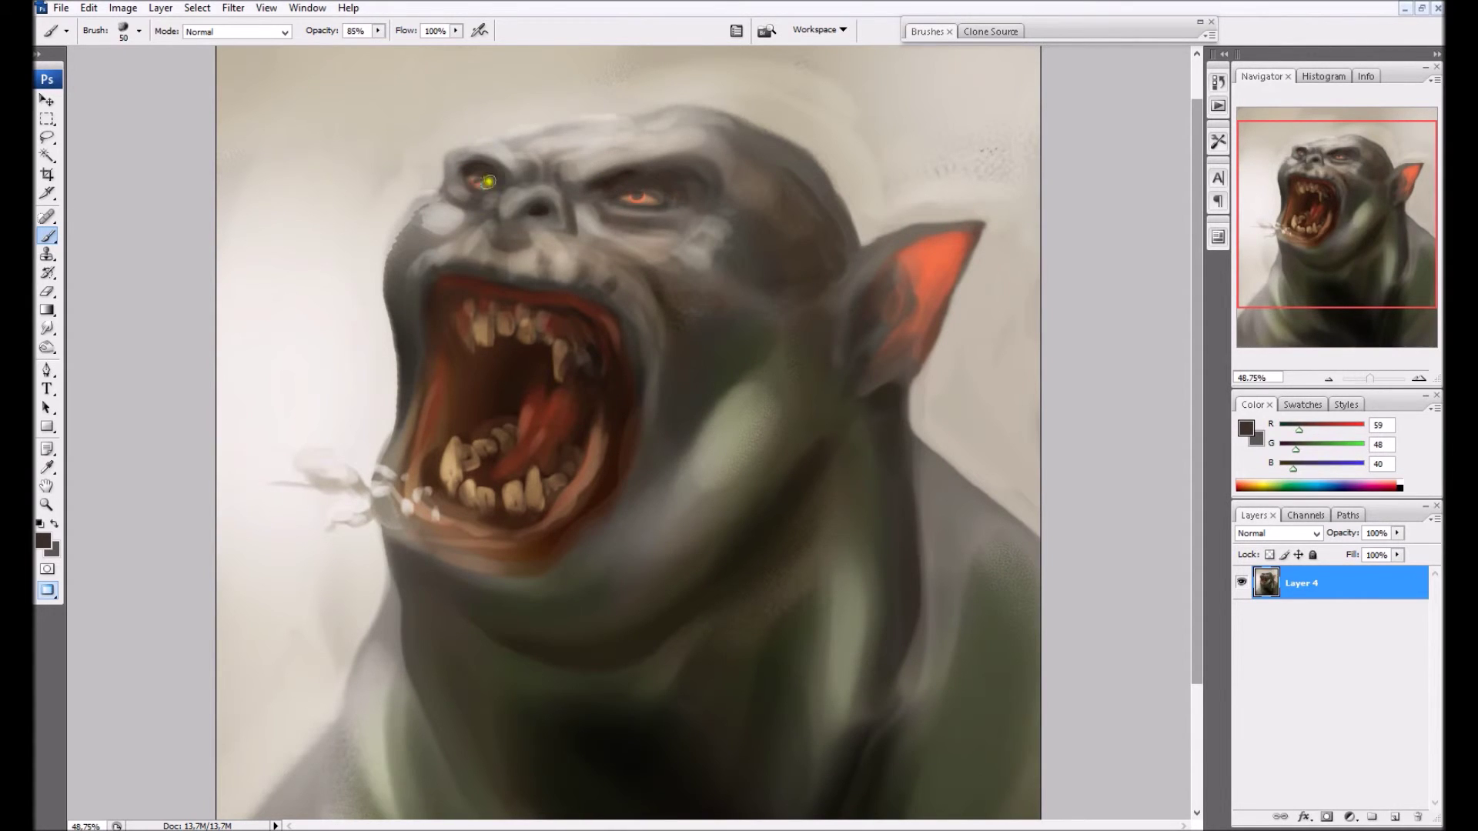
# Repaint the irises with a sampled tan (R 171, G 132, B 95) at brush size 35
pyautogui.press('[')
pyautogui.keyDown('alt'); pyautogui.click(645, 197); pyautogui.keyUp('alt')
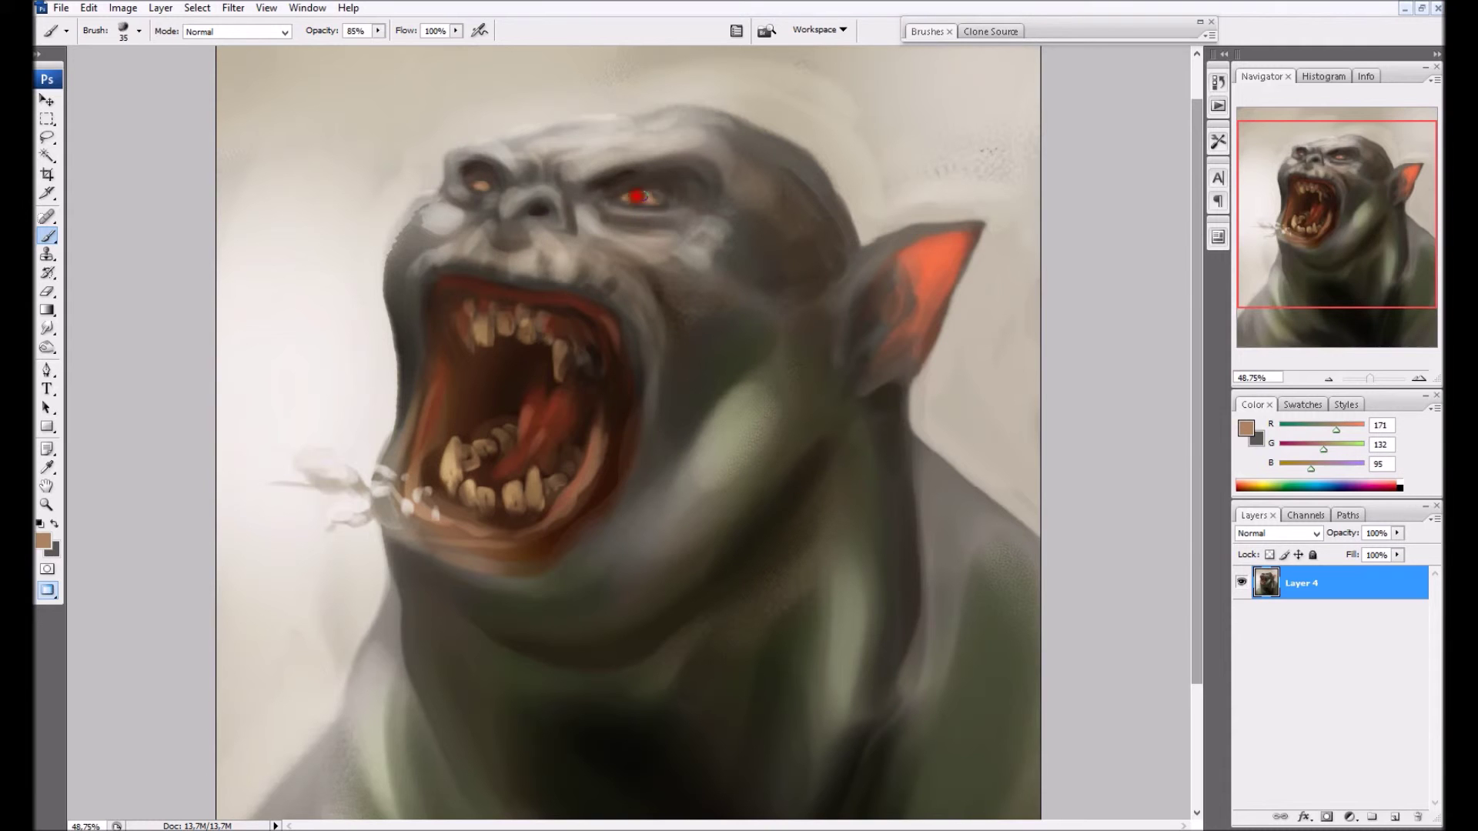
pyautogui.scroll(-7, 668, 350)
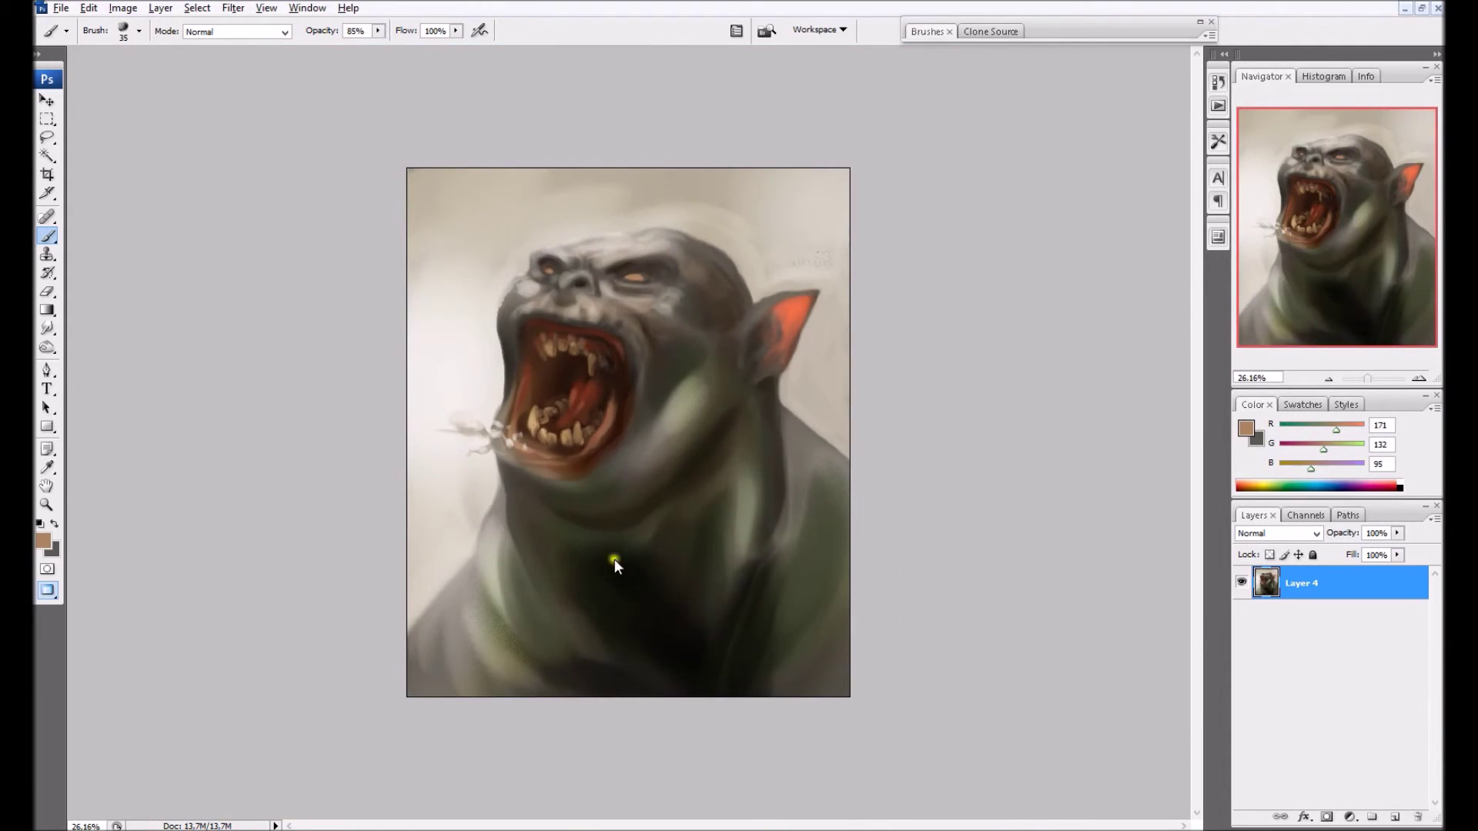
# Paint highlights across the upper lip and under the eye with sampled greyish tans, starting with R 165, G 152, B 130 at brush size 30
pyautogui.scroll(3, 569, 311)
pyautogui.press('[')
pyautogui.keyDown('alt'); pyautogui.click(468, 188); pyautogui.keyUp('alt')
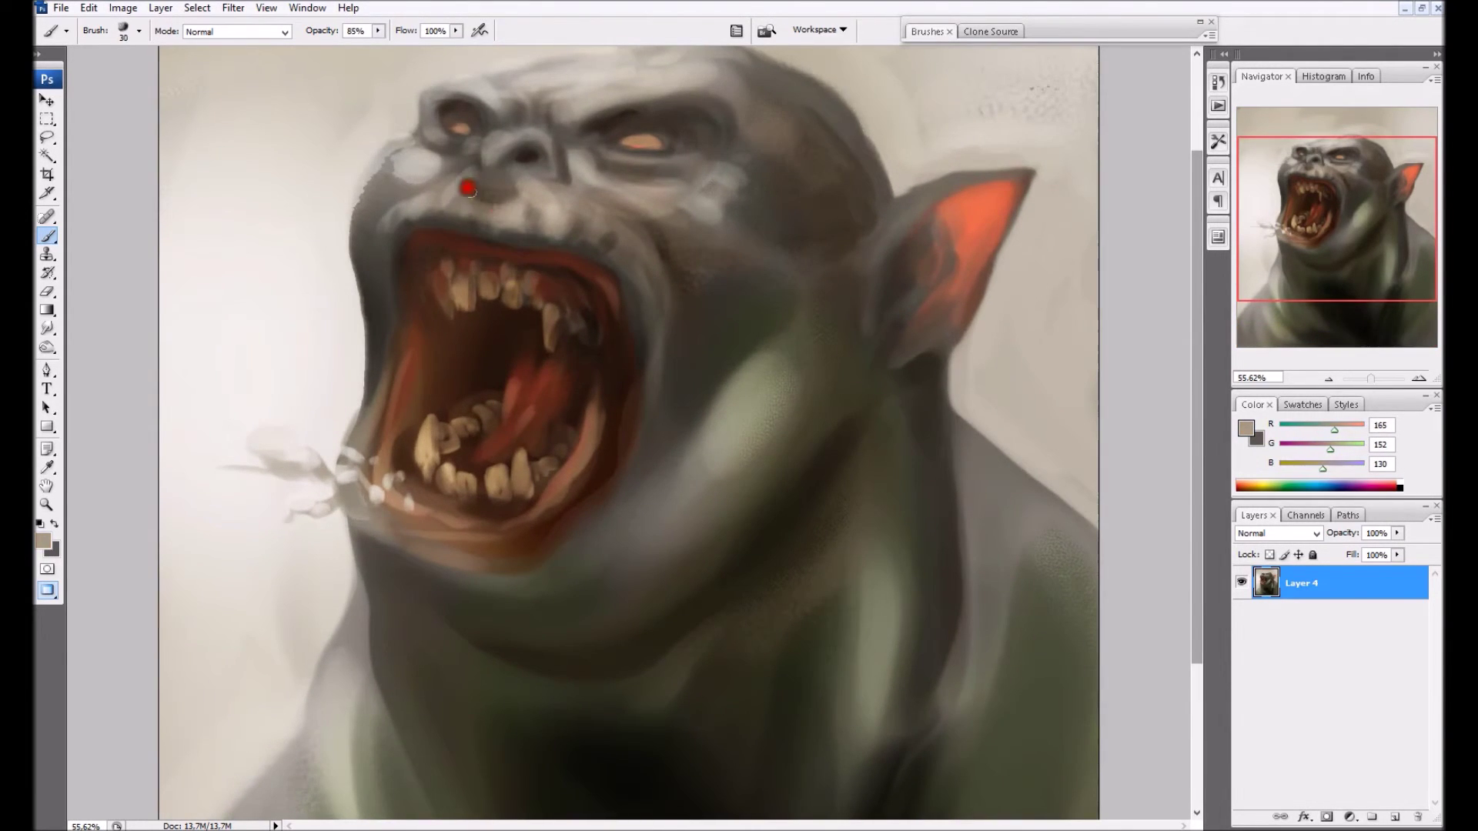
pyautogui.moveTo(467, 190)
pyautogui.mouseDown()
pyautogui.moveTo(537, 188)
pyautogui.moveTo(527, 176)
pyautogui.moveTo(562, 189)
pyautogui.moveTo(557, 142)
pyautogui.moveTo(592, 187)
pyautogui.moveTo(588, 163)
pyautogui.moveTo(627, 184)
pyautogui.mouseUp()
pyautogui.press(']')
pyautogui.keyDown('alt'); pyautogui.click(535, 187); pyautogui.keyUp('alt')
pyautogui.keyDown('alt'); pyautogui.click(561, 183); pyautogui.keyUp('alt')
pyautogui.press('[')
pyautogui.keyDown('alt'); pyautogui.click(584, 164); pyautogui.keyUp('alt')
pyautogui.moveTo(645, 182)
pyautogui.mouseDown()
pyautogui.moveTo(697, 193)
pyautogui.moveTo(706, 155)
pyautogui.mouseUp()
# Add lighter strokes to the muzzle and small highlights along the mouth corner in pale grey (R 180, G 172, B 156) at brush size 60
pyautogui.press(']')
pyautogui.press(']')
pyautogui.moveTo(605, 237); pyautogui.dragTo(570, 199)
pyautogui.moveTo(431, 188); pyautogui.dragTo(384, 276)
pyautogui.moveTo(615, 355); pyautogui.dragTo(637, 355)
pyautogui.moveTo(631, 302); pyautogui.dragTo(633, 311)
pyautogui.moveTo(637, 326); pyautogui.dragTo(633, 334)
pyautogui.moveTo(638, 365); pyautogui.dragTo(636, 370)
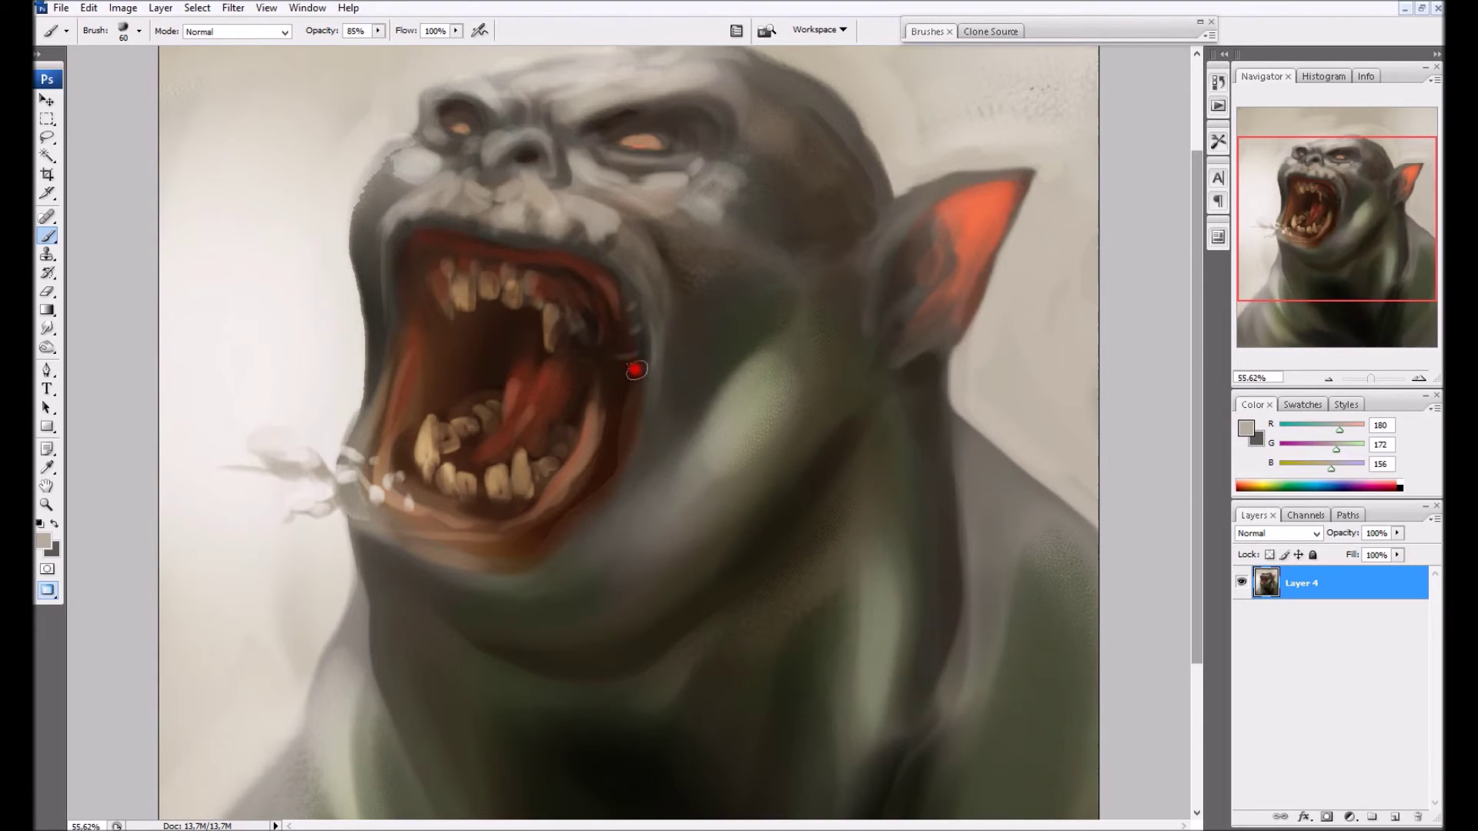
# Start crease strokes on the cheek and jaw, and blend the side and back of the skull with sampled skin tones
pyautogui.moveTo(724, 505); pyautogui.dragTo(721, 531)
pyautogui.moveTo(777, 414); pyautogui.dragTo(794, 426)
pyautogui.keyDown('alt'); pyautogui.click(775, 454); pyautogui.keyUp('alt')
pyautogui.keyDown('alt'); pyautogui.click(841, 337); pyautogui.keyUp('alt')
pyautogui.press(']')
pyautogui.press(']')
pyautogui.keyDown('alt'); pyautogui.click(787, 206); pyautogui.keyUp('alt')
pyautogui.keyDown('alt'); pyautogui.click(829, 131); pyautogui.keyUp('alt')
pyautogui.moveTo(822, 109); pyautogui.dragTo(822, 132)
pyautogui.keyDown('alt'); pyautogui.click(862, 164); pyautogui.keyUp('alt')
pyautogui.press('[')
# Define the long neck tendon below the ear with sampled light and dark neck colours
pyautogui.moveTo(916, 458); pyautogui.dragTo(924, 631)
pyautogui.keyDown('alt'); pyautogui.click(906, 586); pyautogui.keyUp('alt')
pyautogui.moveTo(901, 577); pyautogui.dragTo(916, 651)
pyautogui.keyDown('alt'); pyautogui.click(899, 545); pyautogui.keyUp('alt')
pyautogui.press('[')
pyautogui.moveTo(920, 591); pyautogui.dragTo(920, 690)
pyautogui.keyDown('alt'); pyautogui.click(962, 579); pyautogui.keyUp('alt')
pyautogui.moveTo(874, 502); pyautogui.dragTo(897, 538)
pyautogui.keyDown('alt'); pyautogui.click(894, 587); pyautogui.keyUp('alt')
# Paint curved skin creases across the green cheek and jaw with sampled cheek colours
pyautogui.moveTo(754, 511); pyautogui.dragTo(758, 553)
pyautogui.moveTo(792, 435); pyautogui.dragTo(824, 485)
pyautogui.keyDown('alt'); pyautogui.click(770, 412); pyautogui.keyUp('alt')
pyautogui.moveTo(735, 447); pyautogui.dragTo(755, 503)
pyautogui.keyDown('alt'); pyautogui.click(786, 473); pyautogui.keyUp('alt')
pyautogui.press('[')
pyautogui.moveTo(808, 453)
pyautogui.mouseDown()
pyautogui.moveTo(745, 428)
pyautogui.moveTo(808, 457)
pyautogui.mouseUp()
pyautogui.moveTo(753, 495)
pyautogui.mouseDown()
pyautogui.moveTo(713, 415)
pyautogui.moveTo(830, 440)
pyautogui.moveTo(753, 436)
pyautogui.moveTo(817, 468)
pyautogui.mouseUp()
# Blend the cheek creases with sampled olive (R 132, G 132, B 103) and deepen their shadow in dark brown at brush size 70
pyautogui.press(']')
pyautogui.keyDown('alt'); pyautogui.click(763, 435); pyautogui.keyUp('alt')
pyautogui.keyDown('alt'); pyautogui.click(801, 442); pyautogui.keyUp('alt')
pyautogui.keyDown('alt'); pyautogui.click(765, 422); pyautogui.keyUp('alt')
pyautogui.keyDown('alt'); pyautogui.click(762, 413); pyautogui.keyUp('alt')
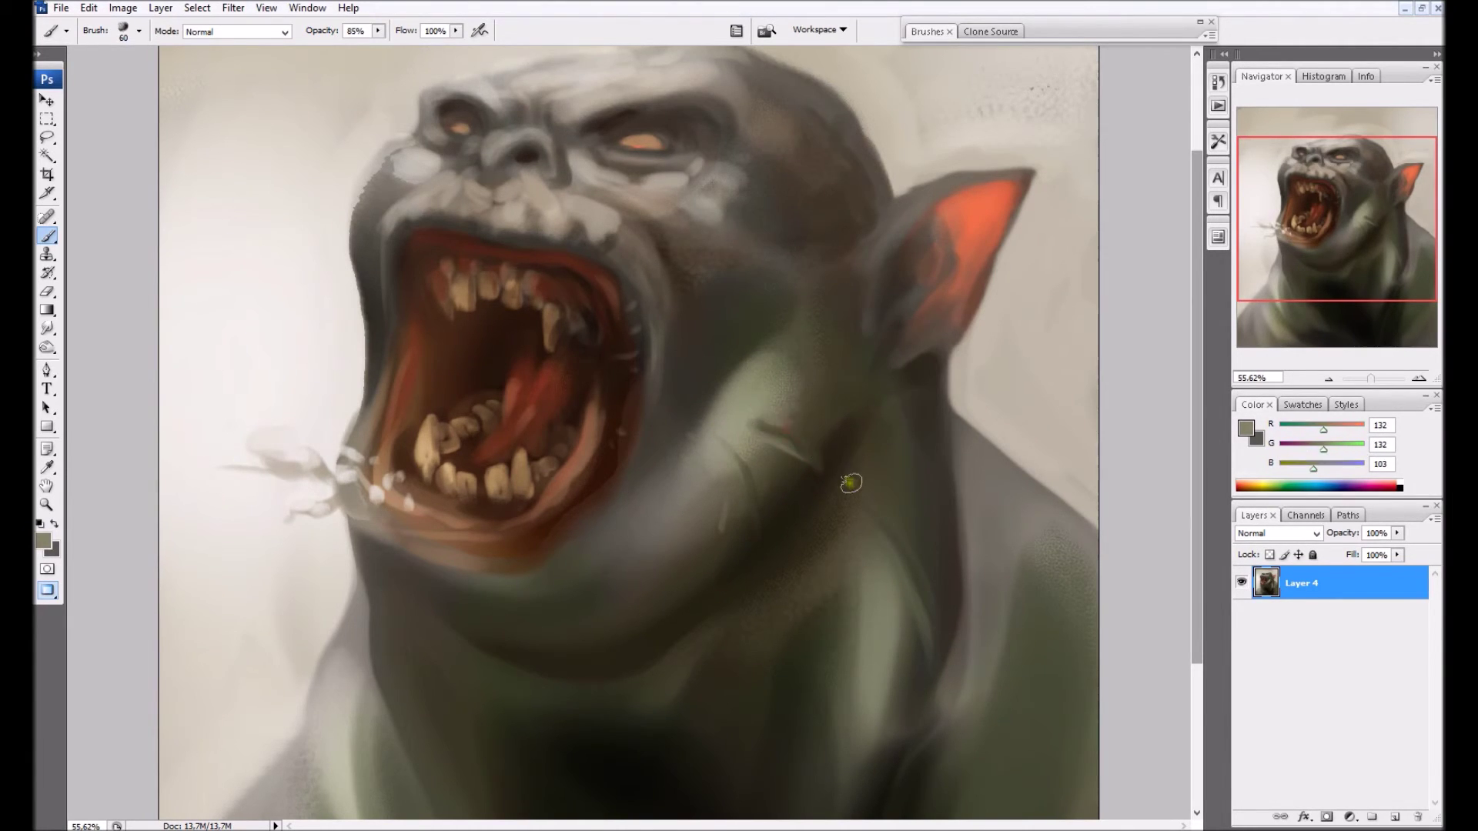
pyautogui.keyDown('alt'); pyautogui.click(821, 439); pyautogui.keyUp('alt')
pyautogui.press(']')
pyautogui.moveTo(821, 442); pyautogui.dragTo(793, 496)
# Paint wrinkles and highlights on the brow above the eye with sampled pale greys, including R 196, G 189, B 174, at brush size 50
pyautogui.scroll(-8, 944, 394)
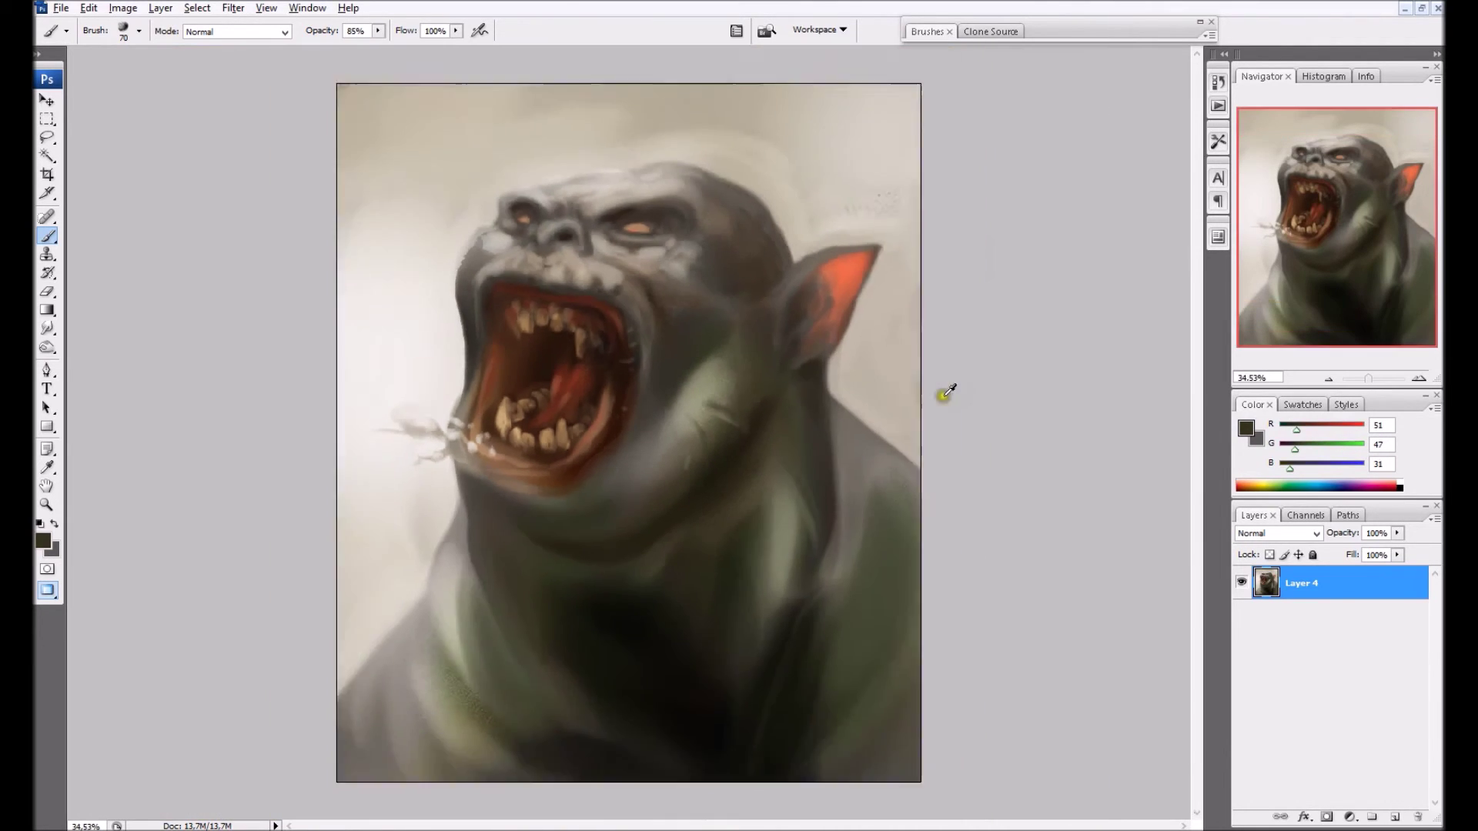
pyautogui.press('[')
pyautogui.press('[')
pyautogui.keyDown('alt'); pyautogui.click(645, 264); pyautogui.keyUp('alt')
pyautogui.keyDown('alt'); pyautogui.click(643, 247); pyautogui.keyUp('alt')
pyautogui.moveTo(643, 261)
pyautogui.mouseDown()
pyautogui.moveTo(654, 240)
pyautogui.moveTo(631, 255)
pyautogui.mouseUp()
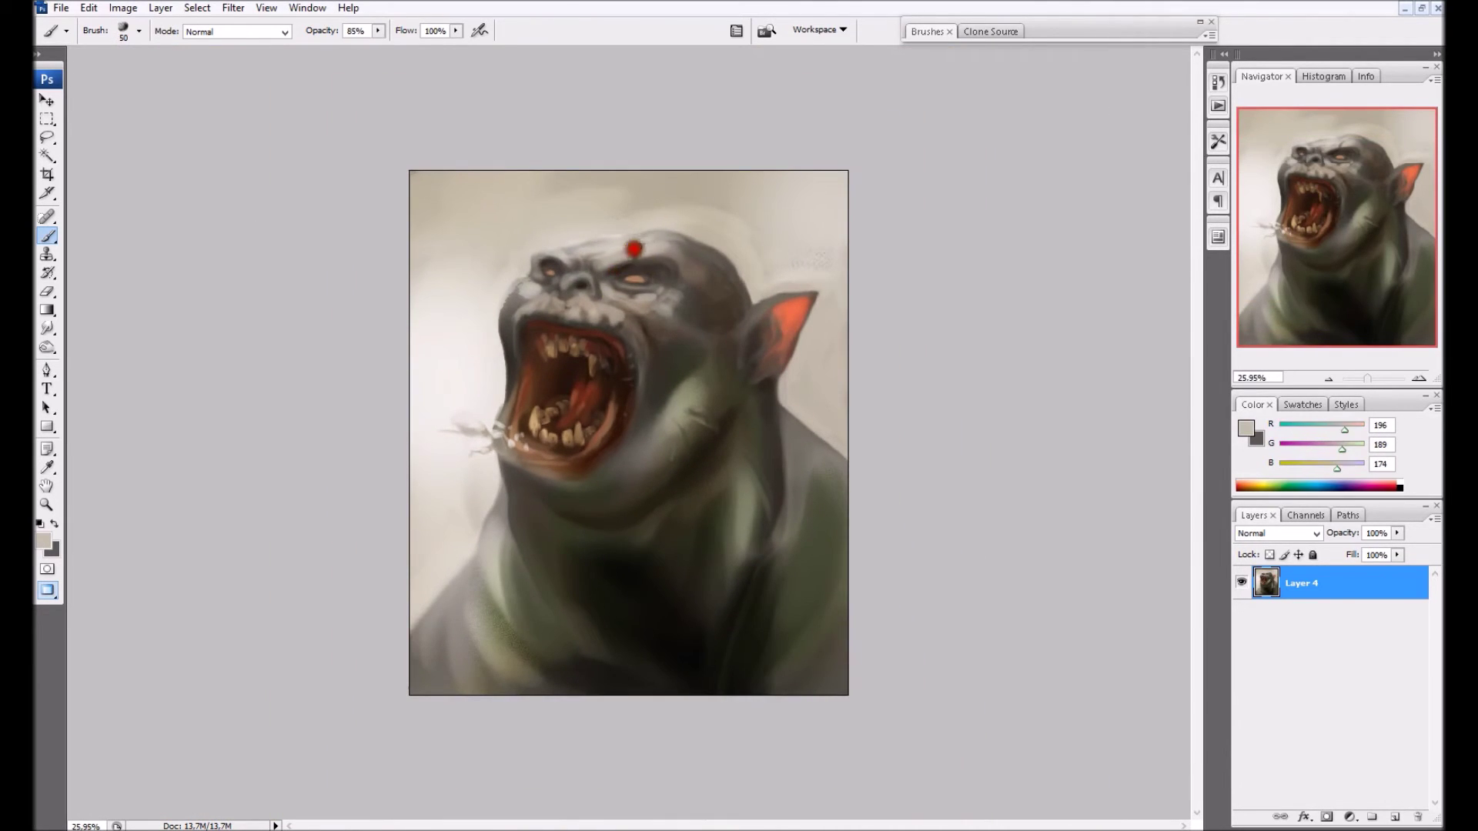
pyautogui.keyDown('alt'); pyautogui.click(613, 266); pyautogui.keyUp('alt')
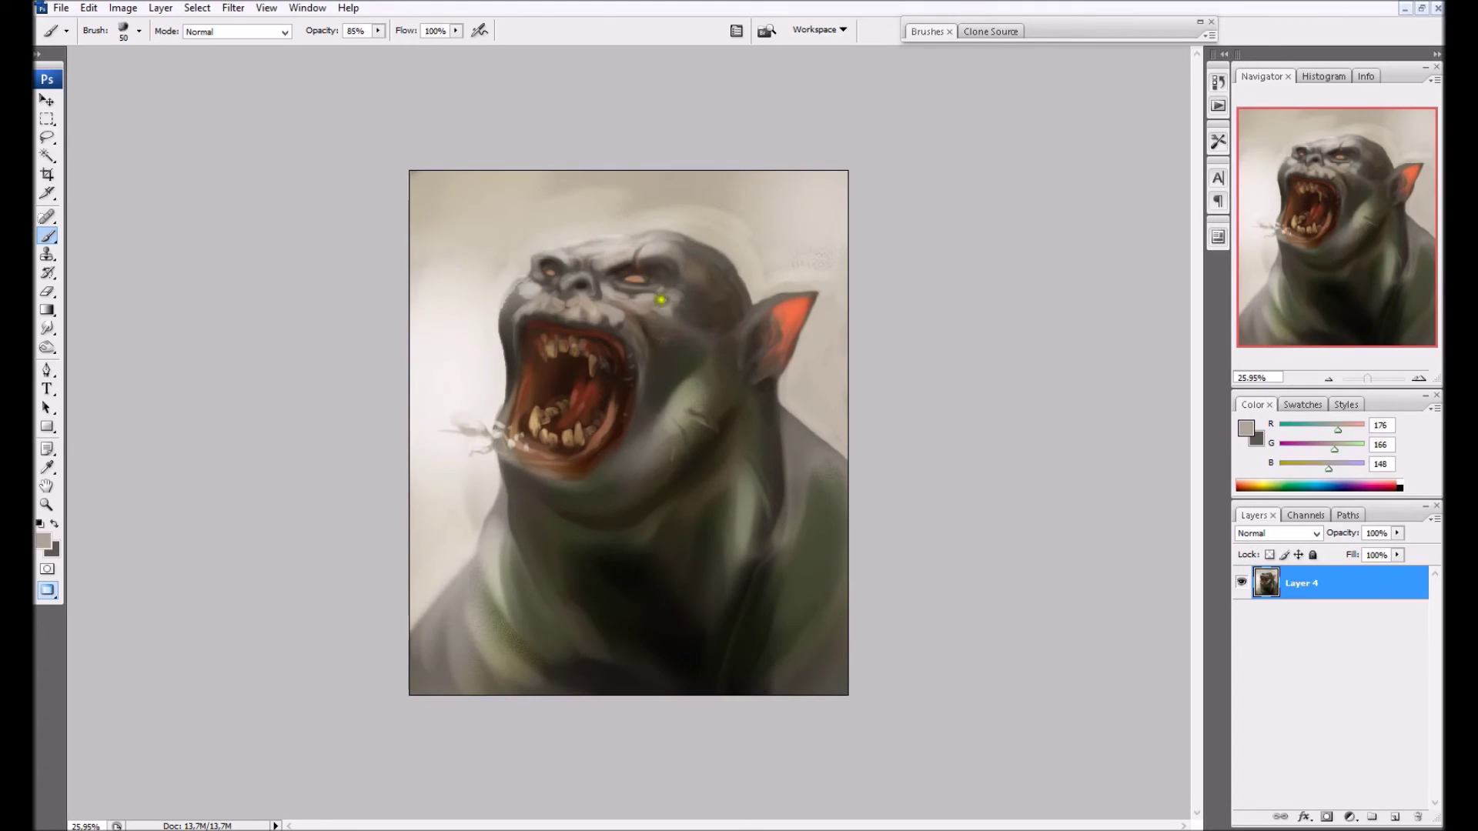
# Refine the forehead, nose and muzzle forms with sampled light and dark skin tones
pyautogui.keyDown('alt'); pyautogui.click(625, 252); pyautogui.keyUp('alt')
pyautogui.keyDown('alt'); pyautogui.click(625, 318); pyautogui.keyUp('alt')
pyautogui.moveTo(579, 279); pyautogui.dragTo(564, 291)
pyautogui.keyDown('alt'); pyautogui.click(614, 241); pyautogui.keyUp('alt')
pyautogui.keyDown('alt'); pyautogui.click(538, 293); pyautogui.keyUp('alt')
pyautogui.press(']')
pyautogui.keyDown('alt'); pyautogui.click(507, 293); pyautogui.keyUp('alt')
# Shade the cheek behind the mouth and the underside of the jaw with sampled colours, enlarging the brush to 125
pyautogui.press(']')
pyautogui.press(']')
pyautogui.press(']')
pyautogui.keyDown('alt'); pyautogui.click(668, 346); pyautogui.keyUp('alt')
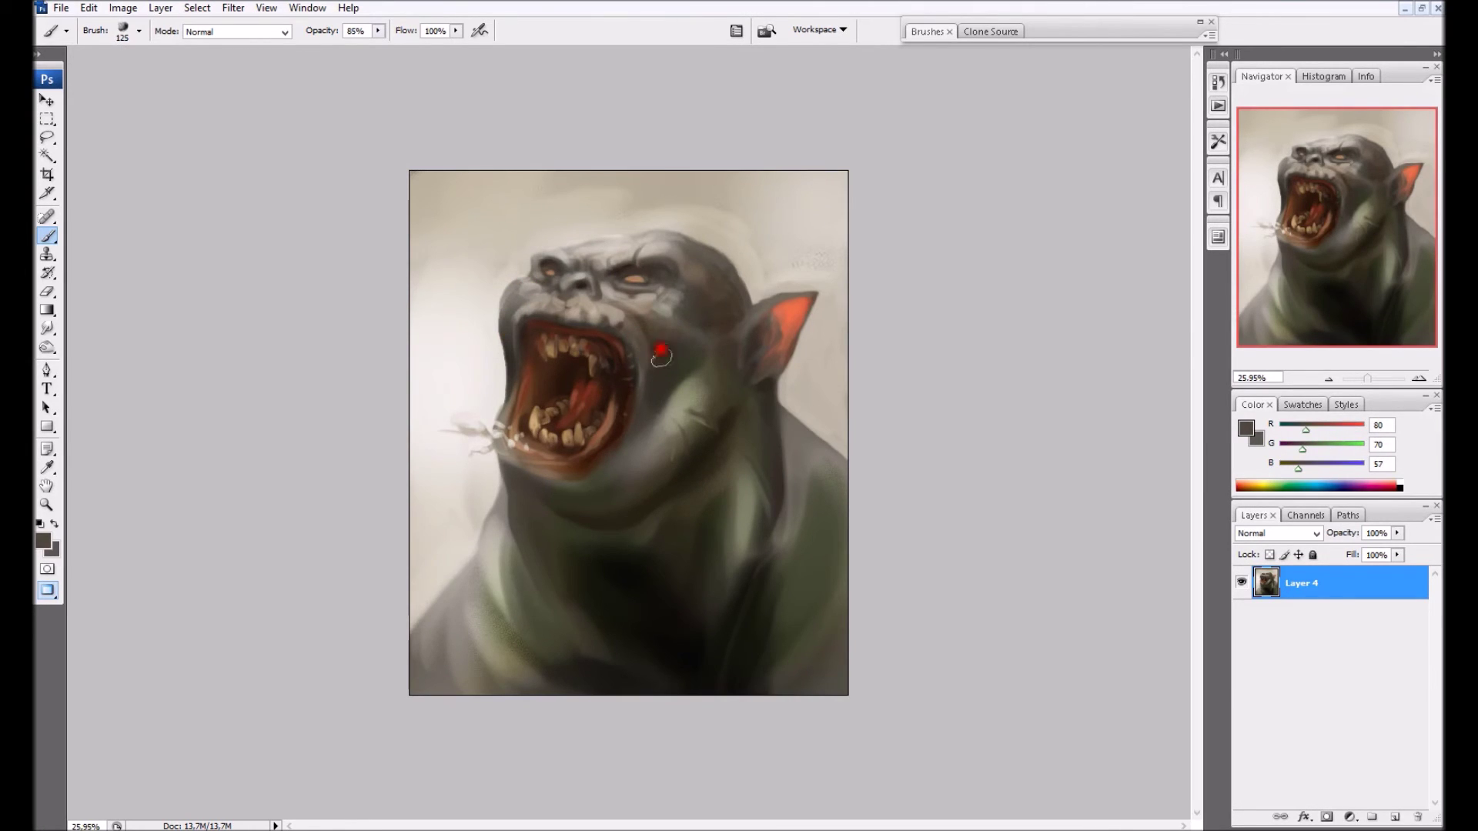
pyautogui.keyDown('alt'); pyautogui.click(701, 414); pyautogui.keyUp('alt')
pyautogui.moveTo(668, 486)
pyautogui.mouseDown()
pyautogui.moveTo(600, 509)
pyautogui.moveTo(674, 516)
pyautogui.mouseUp()
pyautogui.keyDown('alt'); pyautogui.click(751, 509); pyautogui.keyUp('alt')
# Paint broad green muscle forms across the base of the neck with a much larger brush
pyautogui.press(']')
pyautogui.press(']')
pyautogui.press(']')
pyautogui.press(']')
pyautogui.press(']')
pyautogui.moveTo(589, 646)
pyautogui.mouseDown()
pyautogui.moveTo(683, 683)
pyautogui.moveTo(644, 644)
pyautogui.moveTo(689, 651)
pyautogui.moveTo(714, 694)
pyautogui.moveTo(694, 643)
pyautogui.moveTo(710, 634)
pyautogui.moveTo(719, 651)
pyautogui.moveTo(795, 527)
pyautogui.mouseUp()
pyautogui.moveTo(562, 681); pyautogui.dragTo(562, 574)
# Blend the cheek and jawline below the creases with sampled green tones and a reduced brush
pyautogui.press('[')
pyautogui.press('[')
pyautogui.press('[')
pyautogui.moveTo(723, 444)
pyautogui.mouseDown()
pyautogui.moveTo(660, 496)
pyautogui.moveTo(714, 425)
pyautogui.moveTo(662, 492)
pyautogui.mouseUp()
pyautogui.keyDown('alt'); pyautogui.click(711, 457); pyautogui.keyUp('alt')
pyautogui.moveTo(723, 407); pyautogui.dragTo(604, 520)
pyautogui.keyDown('alt'); pyautogui.click(688, 465); pyautogui.keyUp('alt')
# Paint greenish tones over the side and back of the skull with sampled olive (R 117, G 123, B 93) at brush size 125
pyautogui.press('[')
pyautogui.press('[')
pyautogui.keyDown('alt'); pyautogui.click(661, 356); pyautogui.keyUp('alt')
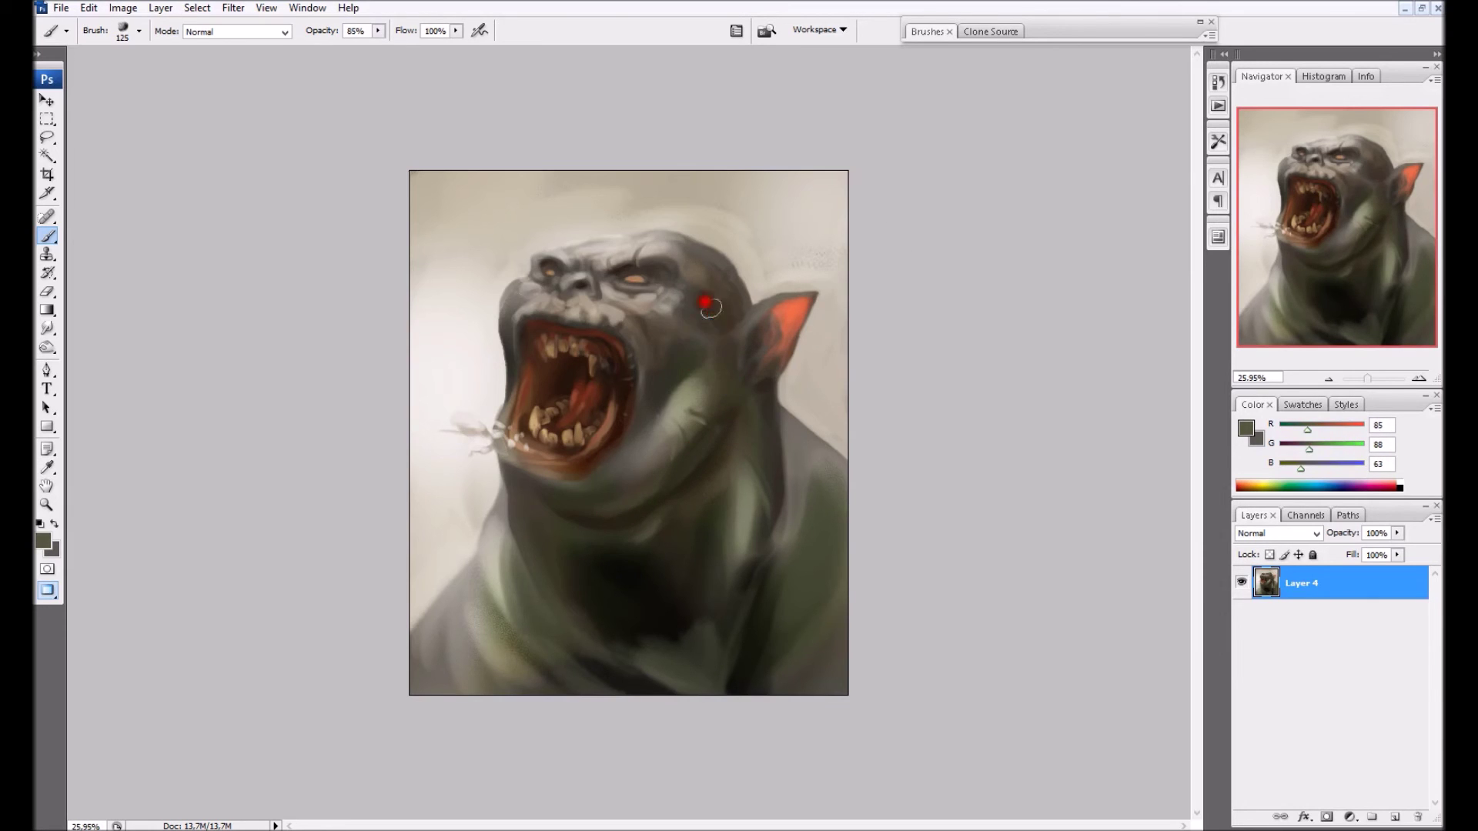
pyautogui.keyDown('alt'); pyautogui.click(754, 471); pyautogui.keyUp('alt')
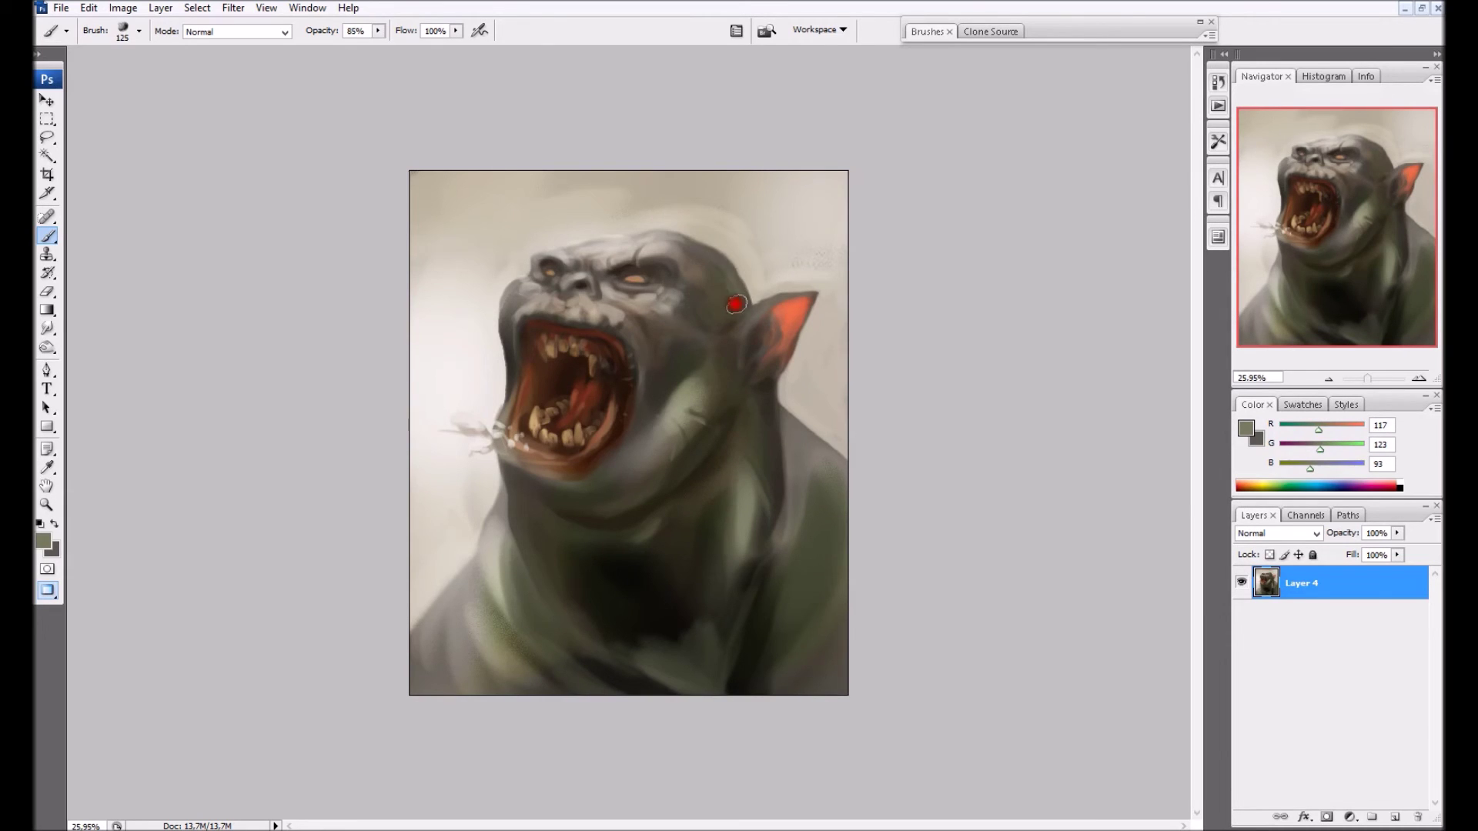
pyautogui.moveTo(725, 316); pyautogui.dragTo(724, 262)
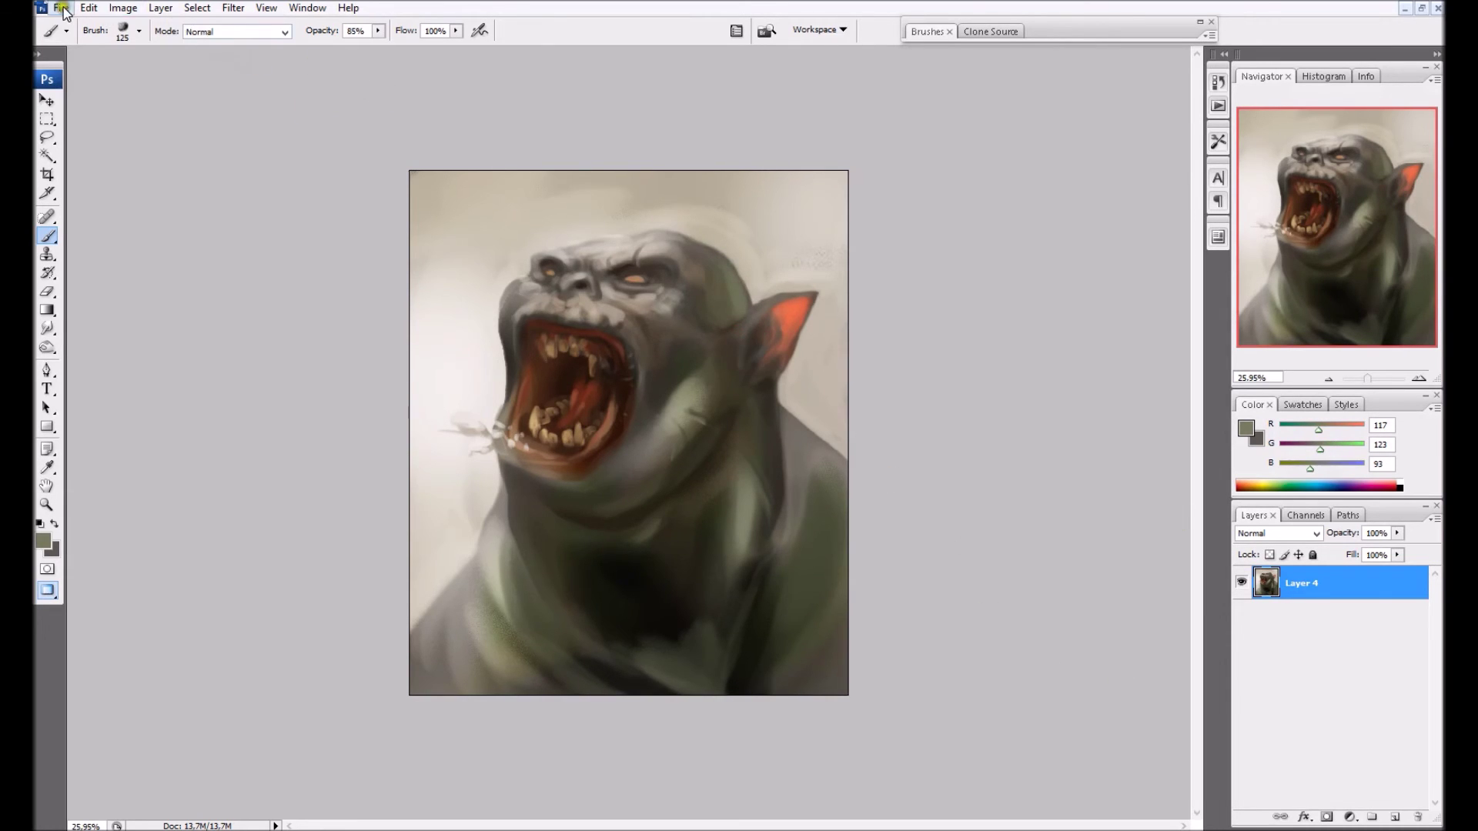
# Dodge the background in front of and above the face to brighten it
pyautogui.moveTo(47, 347); pyautogui.dragTo(87, 353)
pyautogui.click(87, 352)
pyautogui.moveTo(447, 289)
pyautogui.mouseDown()
pyautogui.moveTo(615, 189)
pyautogui.moveTo(499, 136)
pyautogui.moveTo(505, 154)
pyautogui.mouseUp()
# Burn the shoulder and chest below the ear darker at 40% exposure on midtones, enlarging the brush to 1400
pyautogui.moveTo(47, 347); pyautogui.dragTo(151, 396)
pyautogui.press(']')
pyautogui.press(']')
pyautogui.press(']')
pyautogui.press(']')
pyautogui.press(']')
pyautogui.press(']')
pyautogui.press(']')
pyautogui.press(']')
pyautogui.press(']')
pyautogui.press(']')
pyautogui.press(']')
pyautogui.press(']')
pyautogui.press(']')
pyautogui.press(']')
pyautogui.press(']')
pyautogui.moveTo(839, 688)
pyautogui.mouseDown()
pyautogui.moveTo(806, 694)
pyautogui.moveTo(847, 654)
pyautogui.moveTo(764, 651)
pyautogui.moveTo(837, 694)
pyautogui.mouseUp()
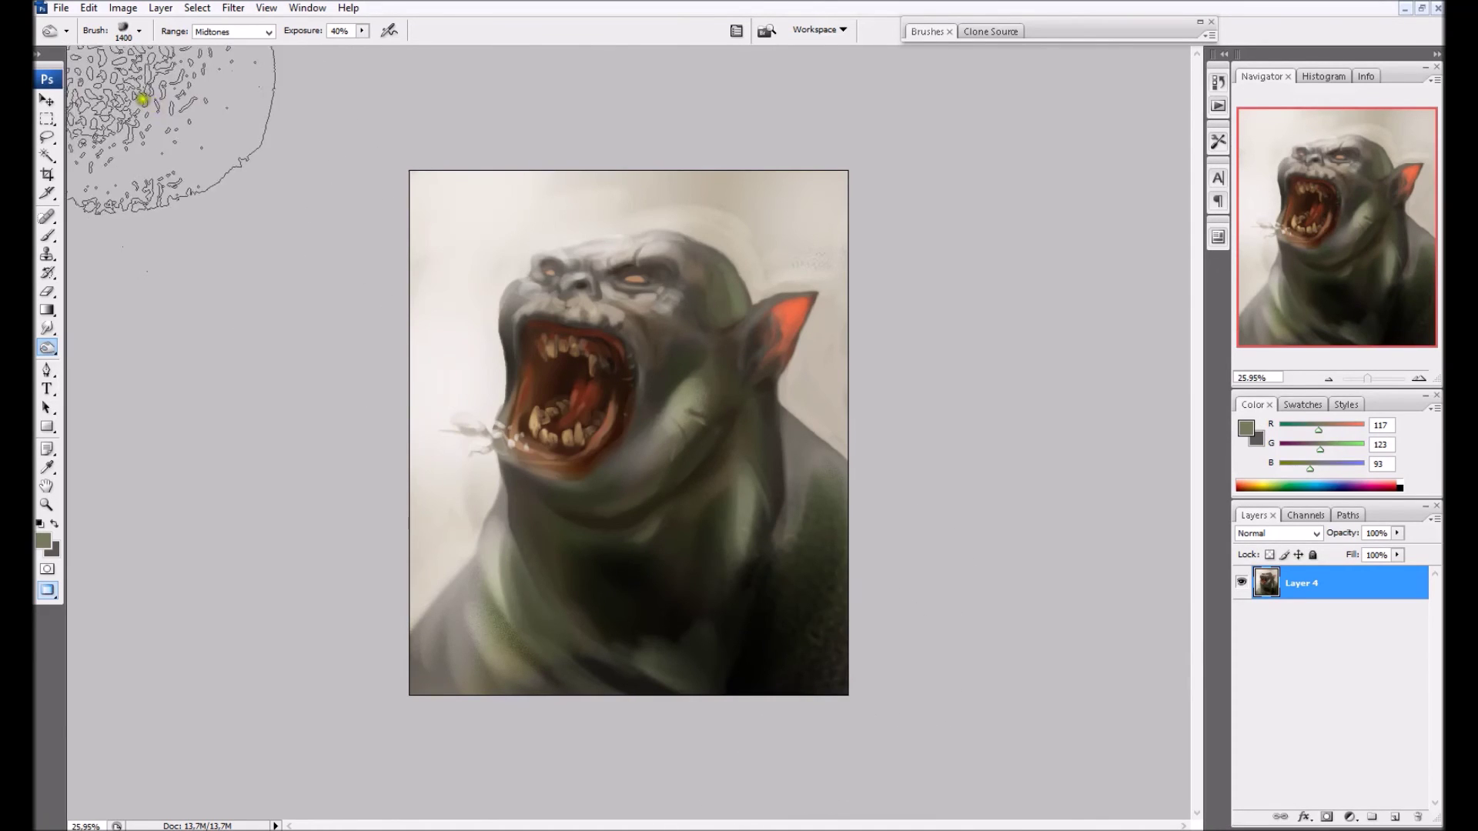
# Darken and define the upper lip and gum edge with sampled dark browns, using a small brush at 85% opacity
pyautogui.press('[')
pyautogui.press('[')
pyautogui.press('[')
pyautogui.press('[')
pyautogui.press('[')
pyautogui.press('[')
pyautogui.press('[')
pyautogui.press('[')
pyautogui.press('[')
pyautogui.press('[')
pyautogui.press('[')
pyautogui.press('[')
pyautogui.press('[')
pyautogui.press('[')
pyautogui.press('[')
pyautogui.press('[')
pyautogui.press('[')
pyautogui.press('[')
pyautogui.press('[')
pyautogui.press('[')
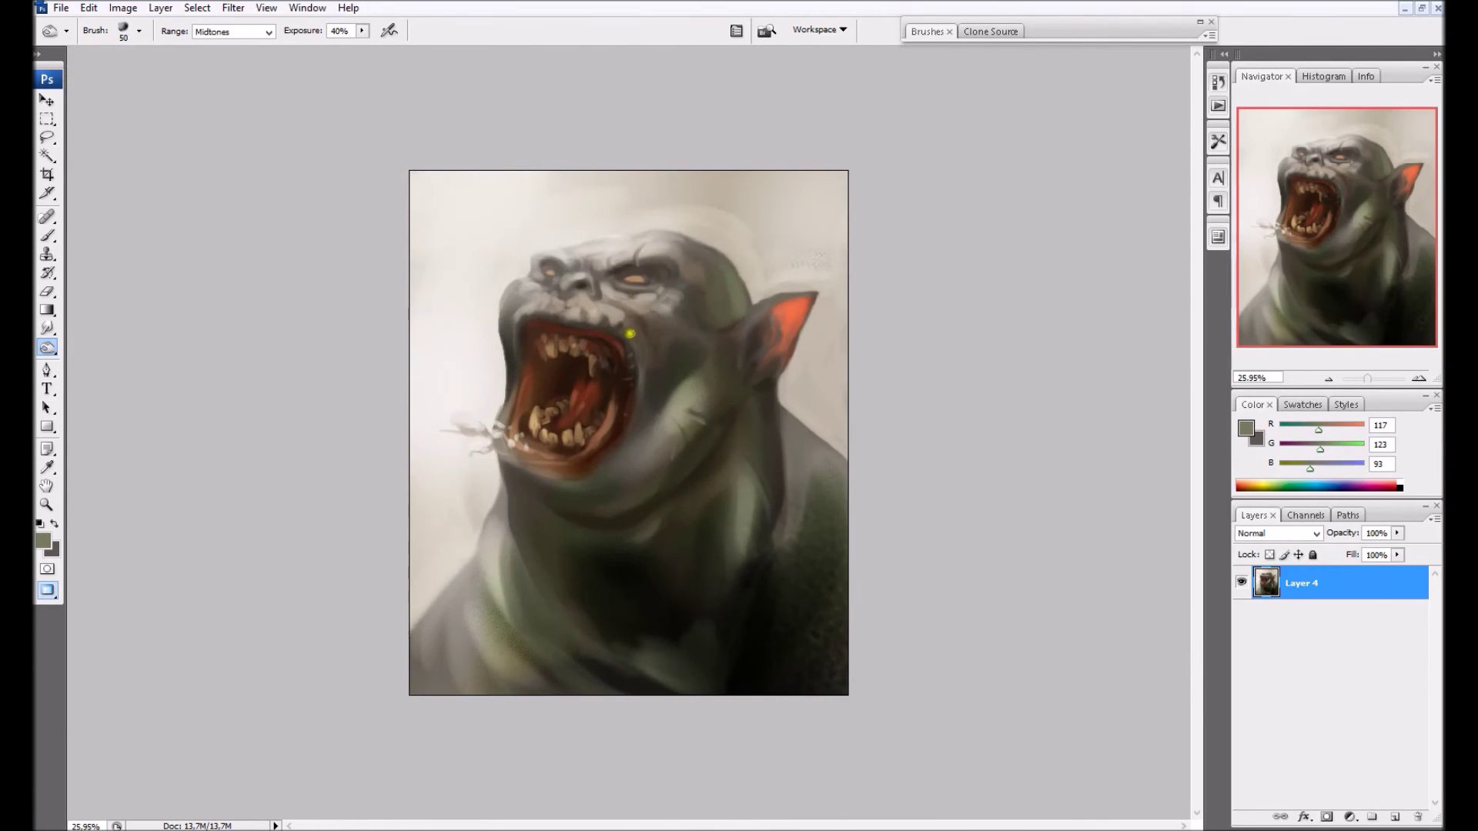
pyautogui.press('b')
pyautogui.keyDown('alt'); pyautogui.click(538, 320); pyautogui.keyUp('alt')
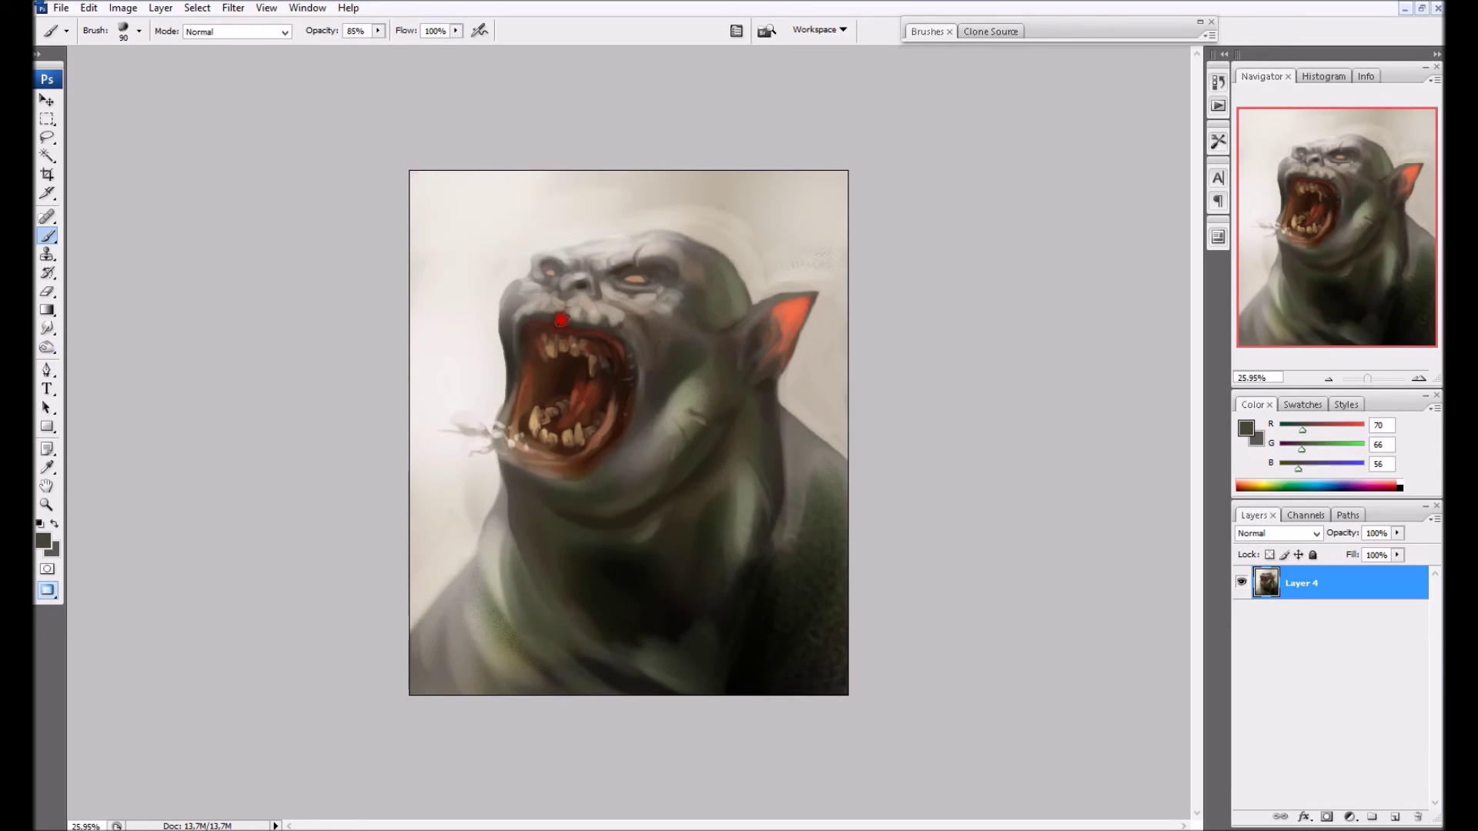
pyautogui.keyDown('alt'); pyautogui.click(609, 348); pyautogui.keyUp('alt')
pyautogui.keyDown('alt'); pyautogui.click(590, 373); pyautogui.keyUp('alt')
pyautogui.press('[')
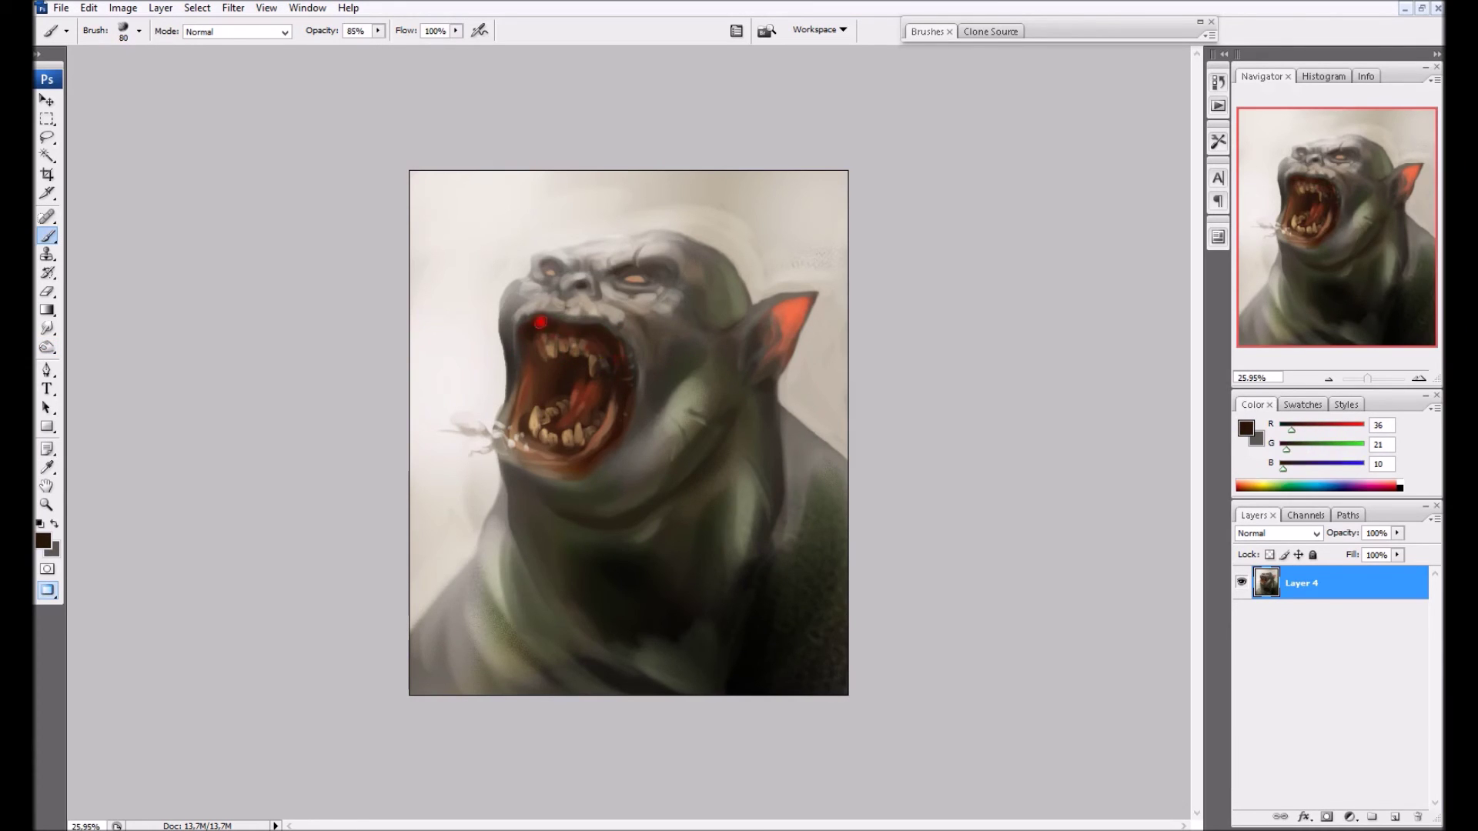
pyautogui.keyDown('alt'); pyautogui.click(560, 337); pyautogui.keyUp('alt')
pyautogui.keyDown('alt'); pyautogui.click(539, 323); pyautogui.keyUp('alt')
pyautogui.moveTo(592, 330); pyautogui.dragTo(614, 352)
# Repaint the upper teeth with sampled tan (R 196, G 164, B 113) at brush size 45, and sample dark brown for the mouth interior
pyautogui.keyDown('alt'); pyautogui.click(539, 409); pyautogui.keyUp('alt')
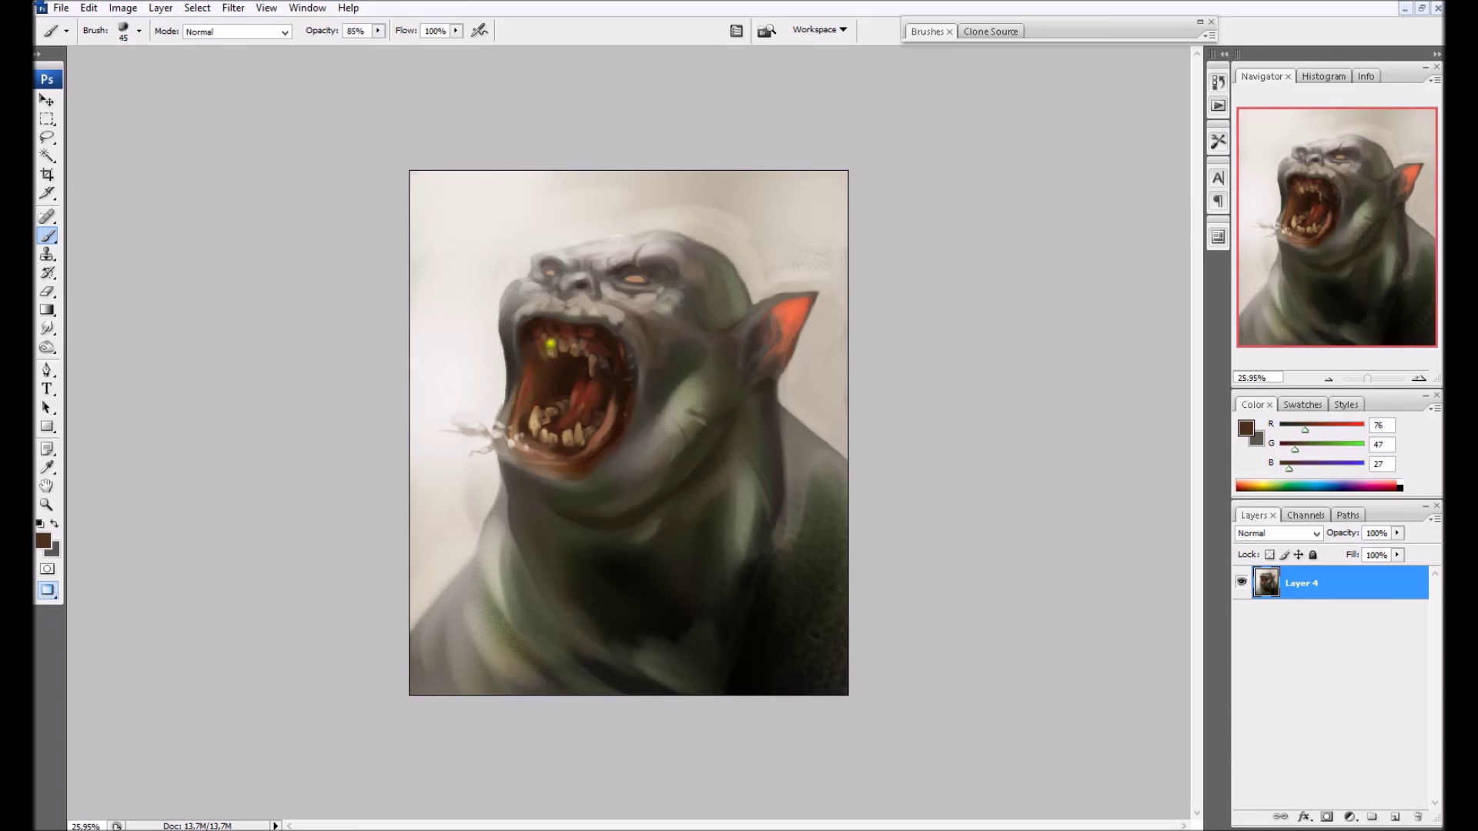
pyautogui.keyDown('alt'); pyautogui.click(552, 350); pyautogui.keyUp('alt')
pyautogui.moveTo(590, 355); pyautogui.dragTo(589, 368)
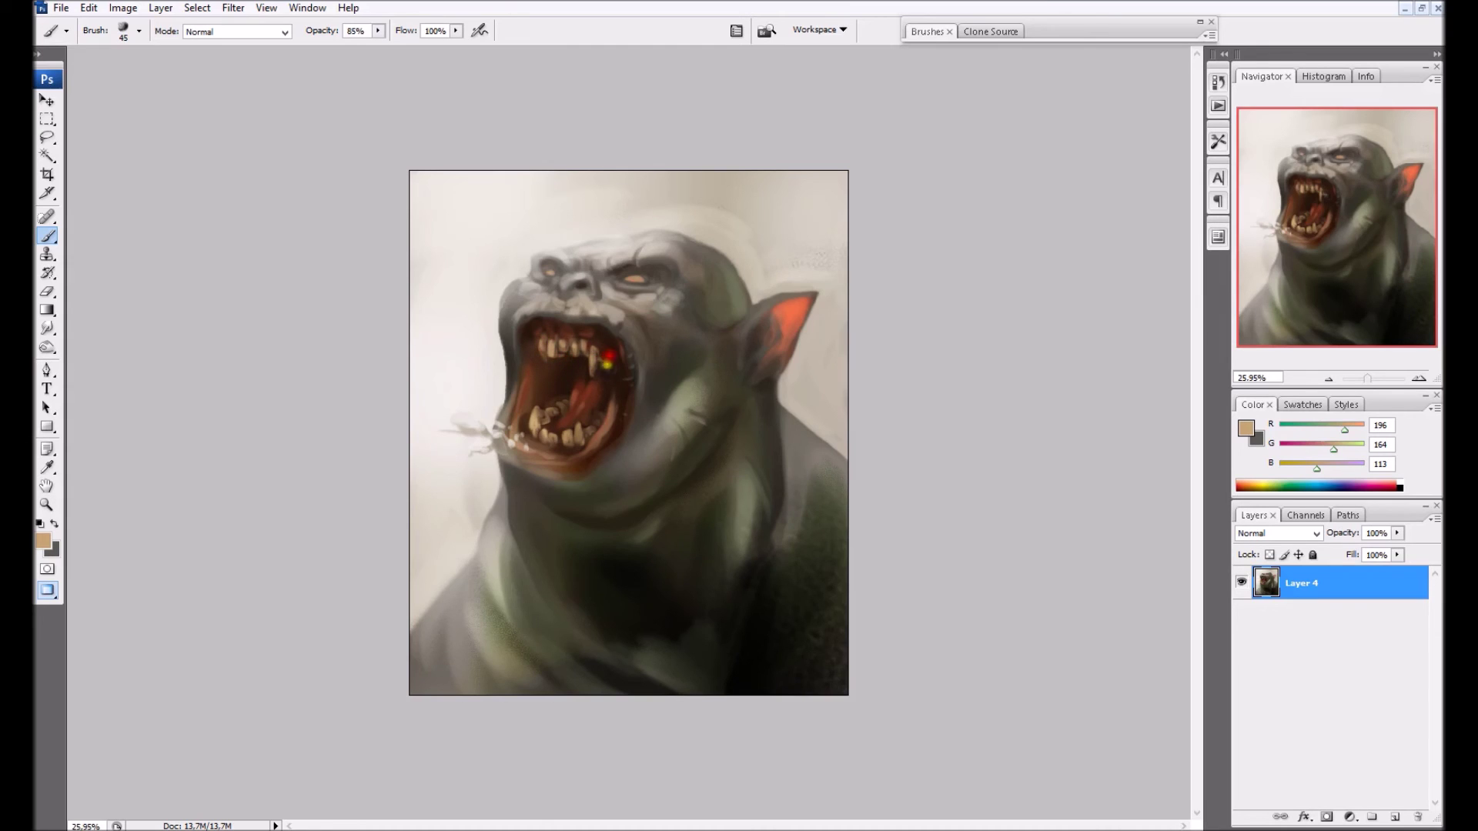
pyautogui.keyDown('alt'); pyautogui.click(600, 370); pyautogui.keyUp('alt')
pyautogui.keyDown('alt'); pyautogui.click(575, 373); pyautogui.keyUp('alt')
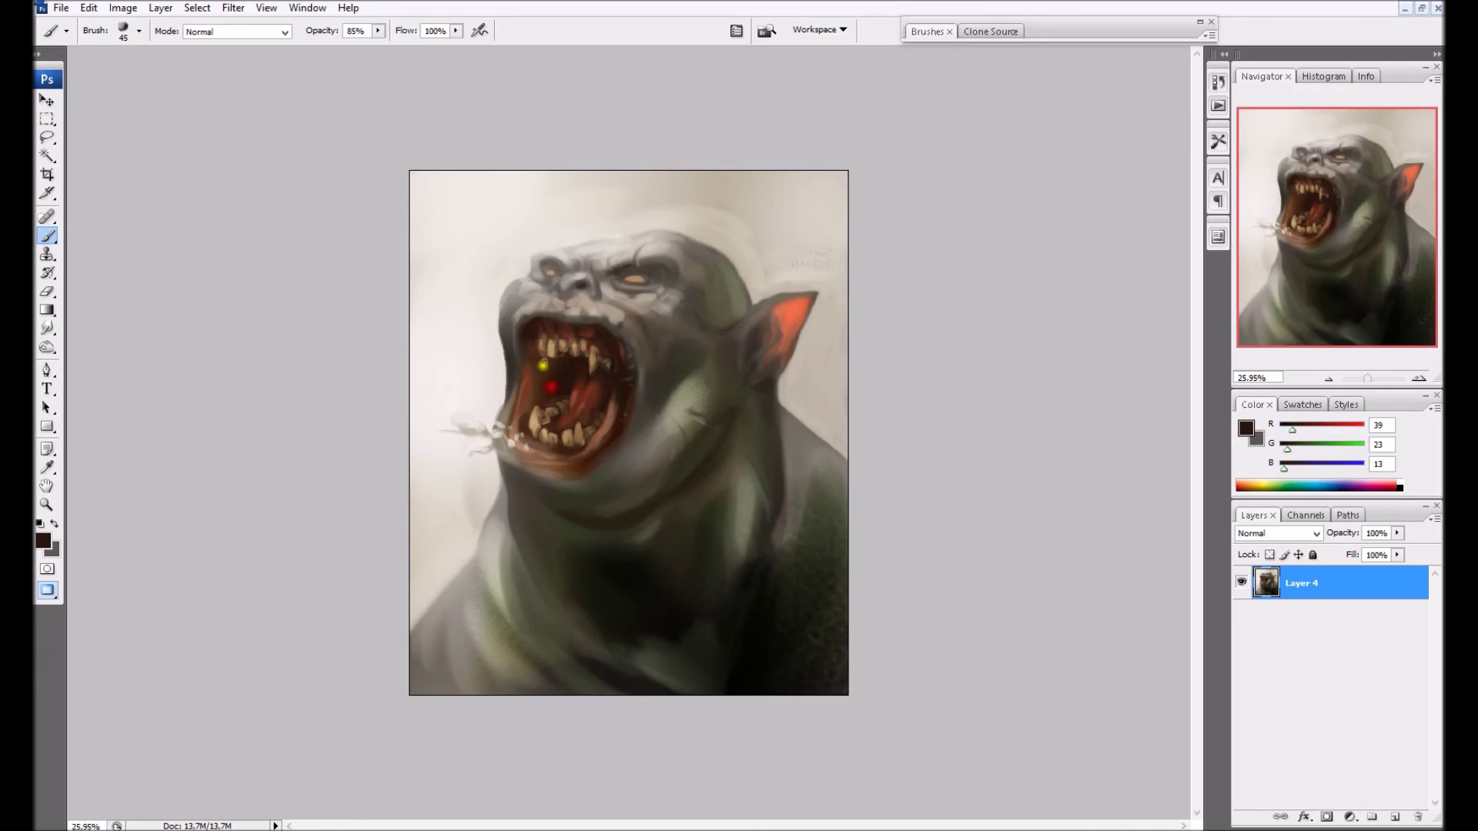
# Enlarge the brush and paint short dark scar marks on the chin below the lower lip with sampled tones
pyautogui.press(']')
pyautogui.press(']')
pyautogui.press(']')
pyautogui.press(']')
pyautogui.keyDown('alt'); pyautogui.click(596, 486); pyautogui.keyUp('alt')
pyautogui.keyDown('alt'); pyautogui.click(645, 420); pyautogui.keyUp('alt')
pyautogui.moveTo(613, 462)
pyautogui.mouseDown()
pyautogui.moveTo(605, 485)
pyautogui.moveTo(657, 463)
pyautogui.mouseUp()
# Draw stitched scar lines on the shoulder behind the ear and on the neck in near-black (R 10, G 11, B 7) at brush size 70
pyautogui.keyDown('alt'); pyautogui.click(613, 552); pyautogui.keyUp('alt')
pyautogui.press('[')
pyautogui.moveTo(788, 456)
pyautogui.mouseDown()
pyautogui.moveTo(812, 452)
pyautogui.moveTo(798, 436)
pyautogui.mouseUp()
pyautogui.moveTo(798, 433); pyautogui.dragTo(795, 460)
pyautogui.moveTo(810, 460); pyautogui.dragTo(811, 471)
pyautogui.moveTo(477, 606); pyautogui.dragTo(496, 607)
pyautogui.moveTo(477, 621); pyautogui.dragTo(494, 637)
pyautogui.moveTo(527, 557); pyautogui.dragTo(532, 556)
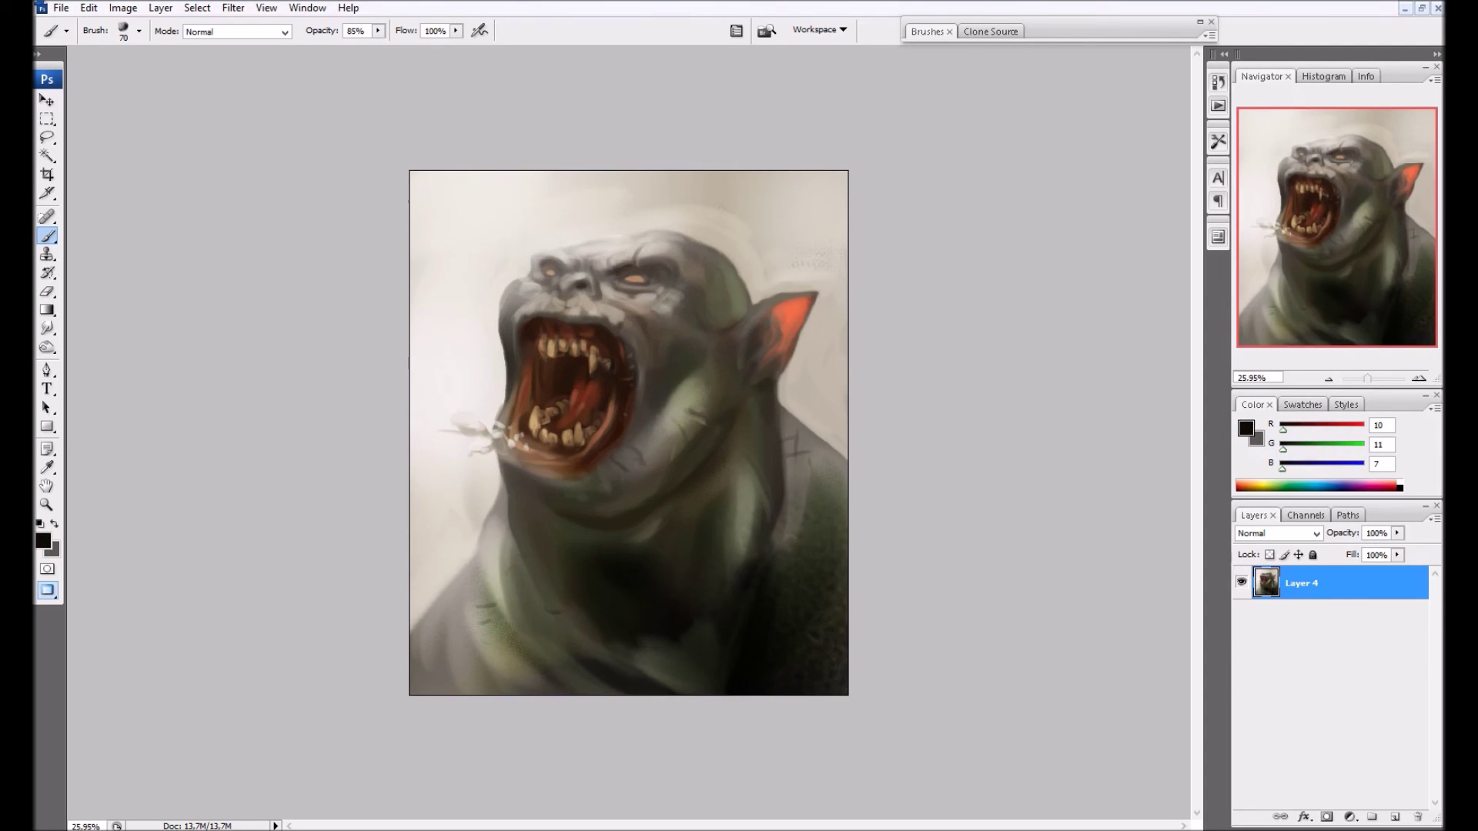
pyautogui.click(61, 11)
pyautogui.click(137, 110)
pyautogui.scroll(3, 552, 448)
pyautogui.click(233, 9)
pyautogui.click(860, 394)
pyautogui.click(908, 392)
# Display the painting in full-screen mode with the side panels and tools hidden
pyautogui.press('f')
pyautogui.press('Tab')
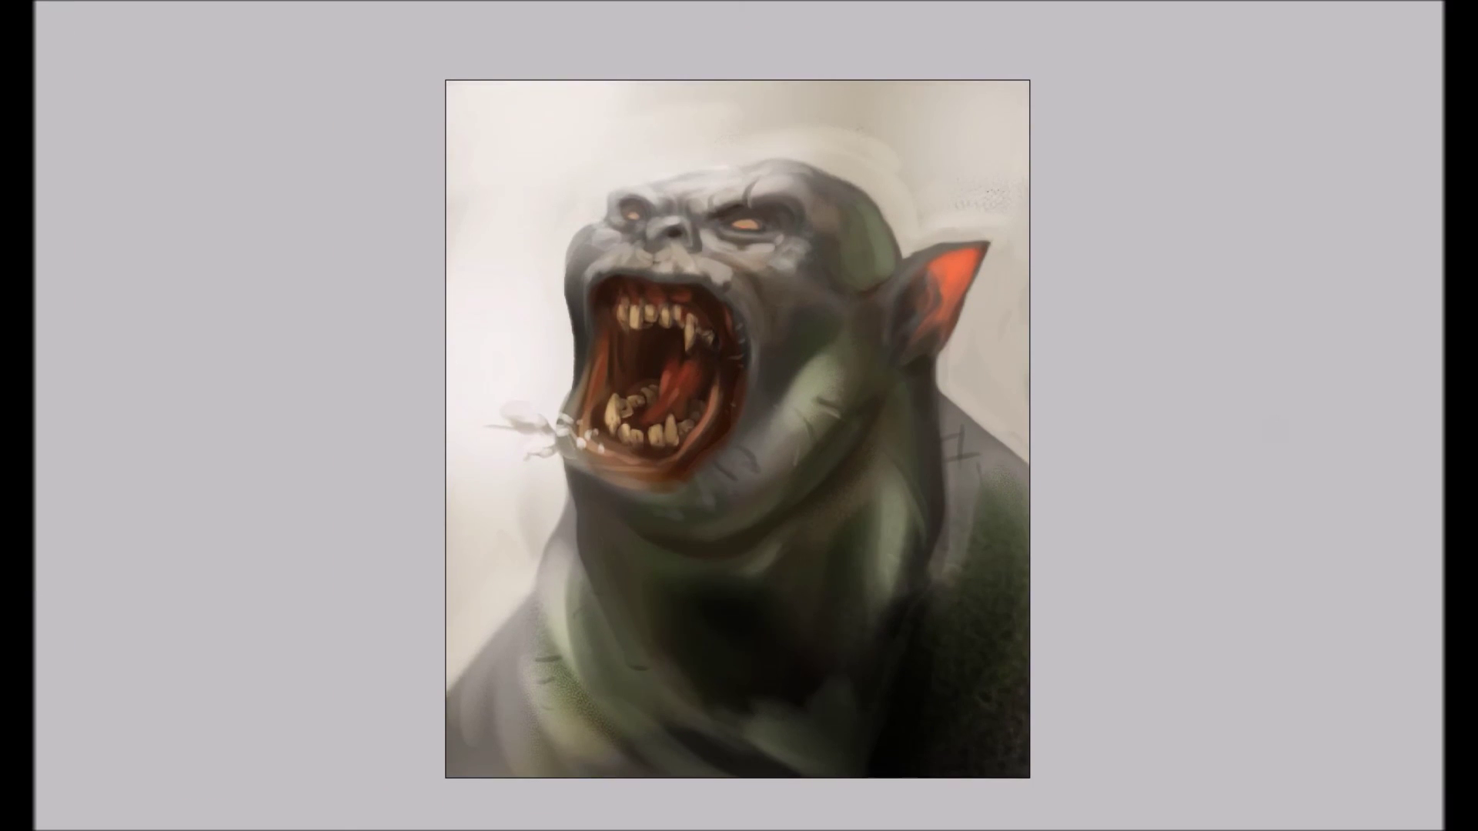
pyautogui.press('Tab')
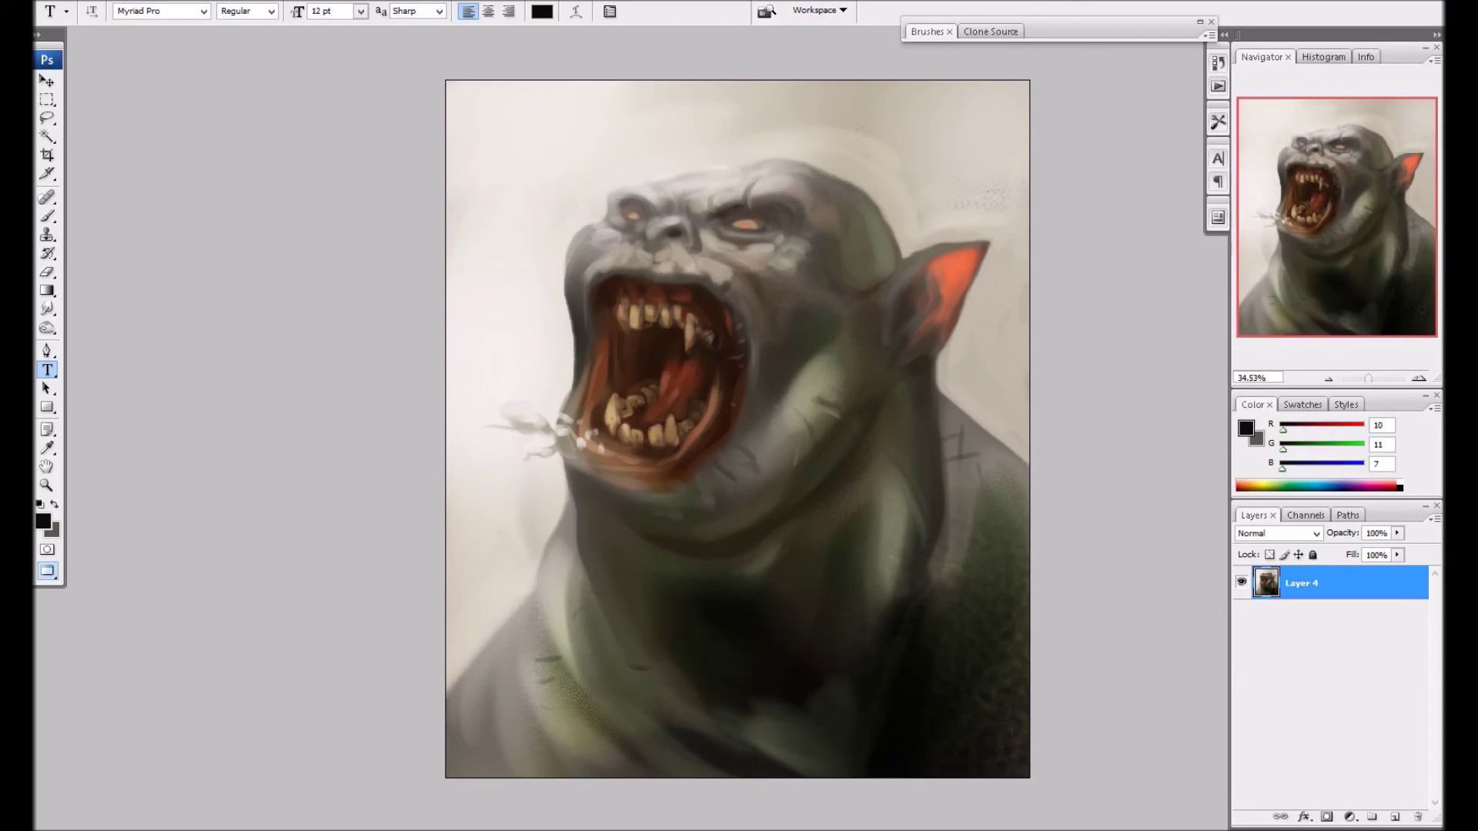
pyautogui.press('Tab')
pyautogui.moveTo(1442, 2)
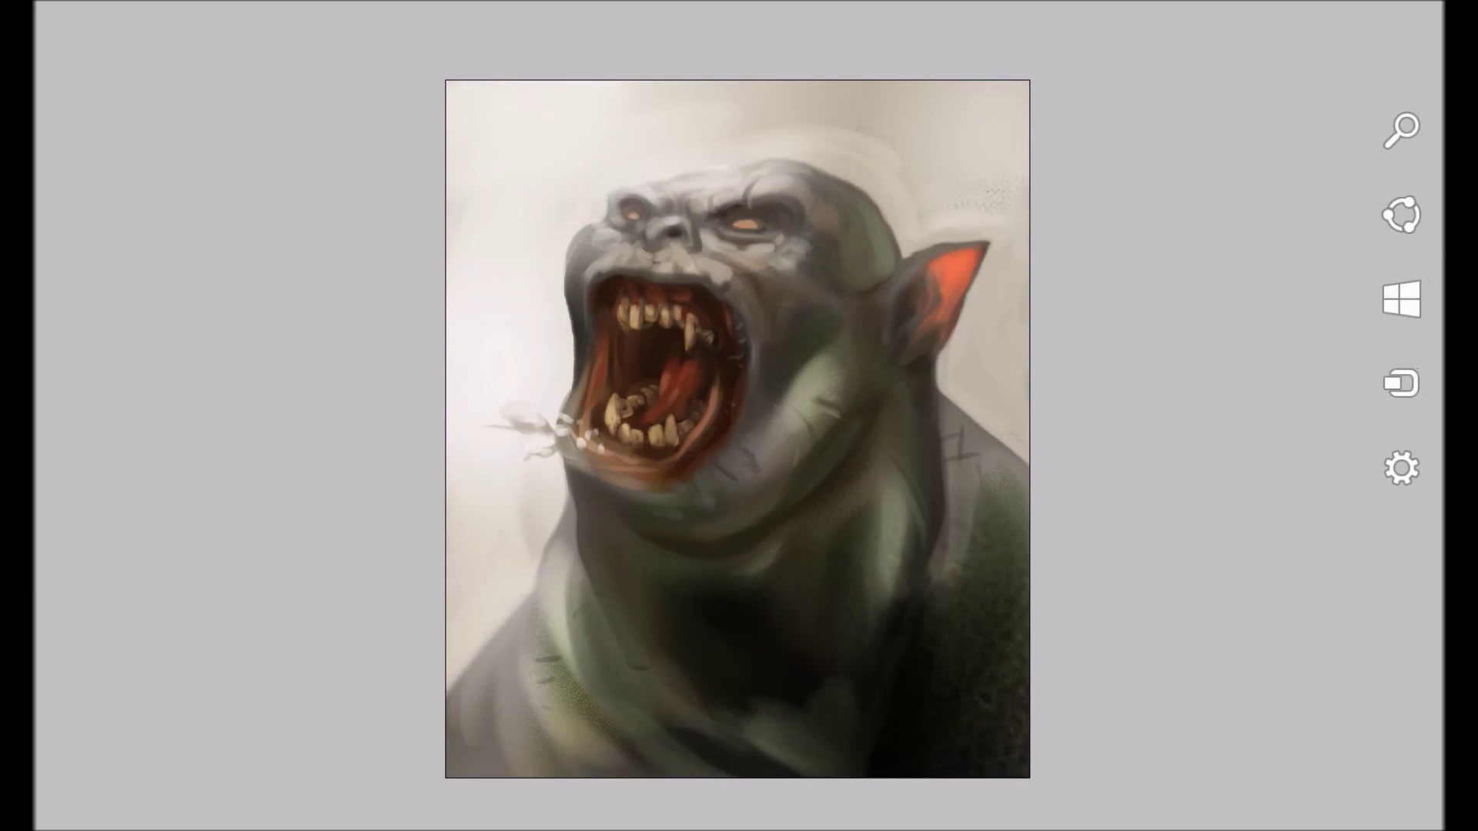
pyautogui.press('Tab')
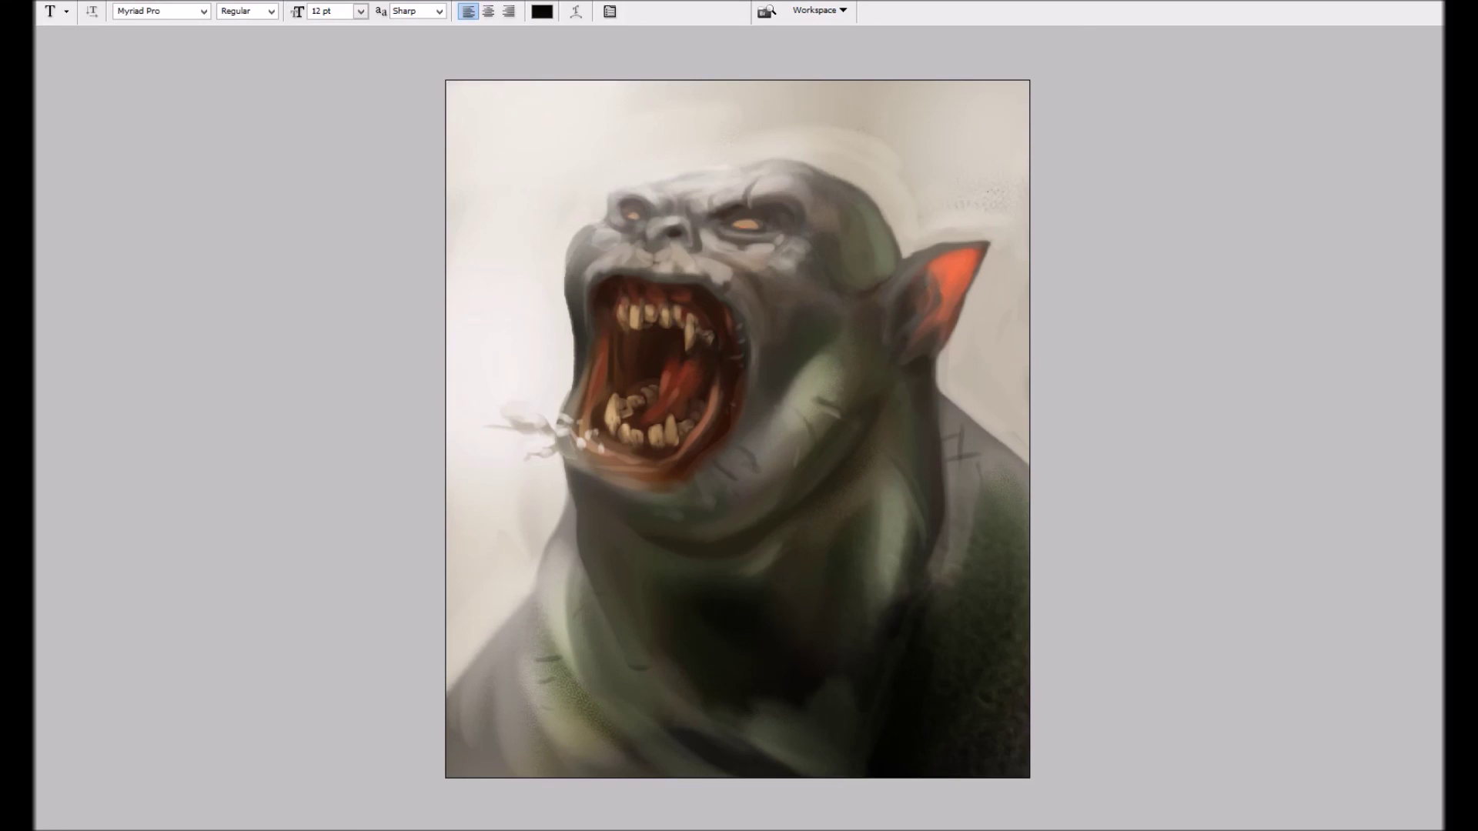
# Paint over the upper lip and its corner beside the cheek with the Brush tool at size 100 and 85% opacity
pyautogui.press('b')
pyautogui.press(']')
pyautogui.press(']')
pyautogui.press('[')
pyautogui.press('[')
pyautogui.press('[')
pyautogui.press('[')
pyautogui.press('[')
pyautogui.press('[')
pyautogui.press('[')
pyautogui.press('[')
pyautogui.moveTo(732, 278)
pyautogui.mouseDown()
pyautogui.moveTo(719, 270)
pyautogui.moveTo(743, 301)
pyautogui.mouseUp()
pyautogui.press('[')
pyautogui.press('[')
pyautogui.moveTo(681, 253); pyautogui.dragTo(628, 257)
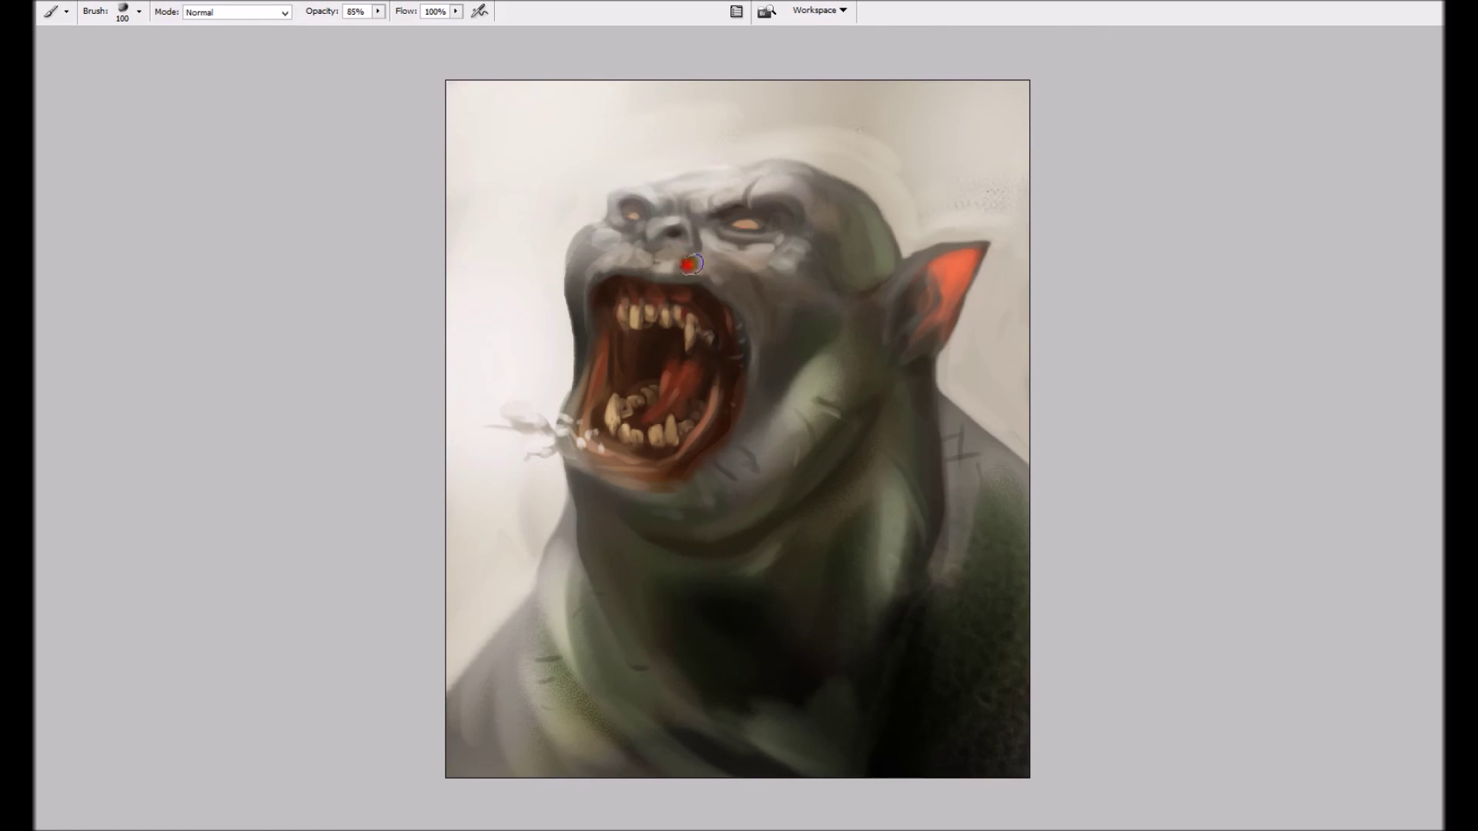